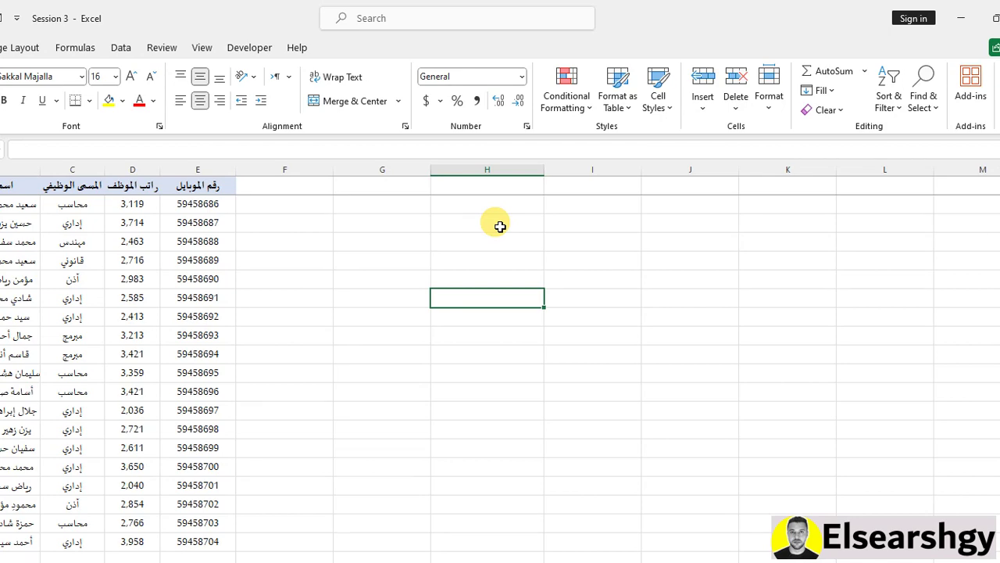
{"action": "left_click", "coordinate": [291, 211]}
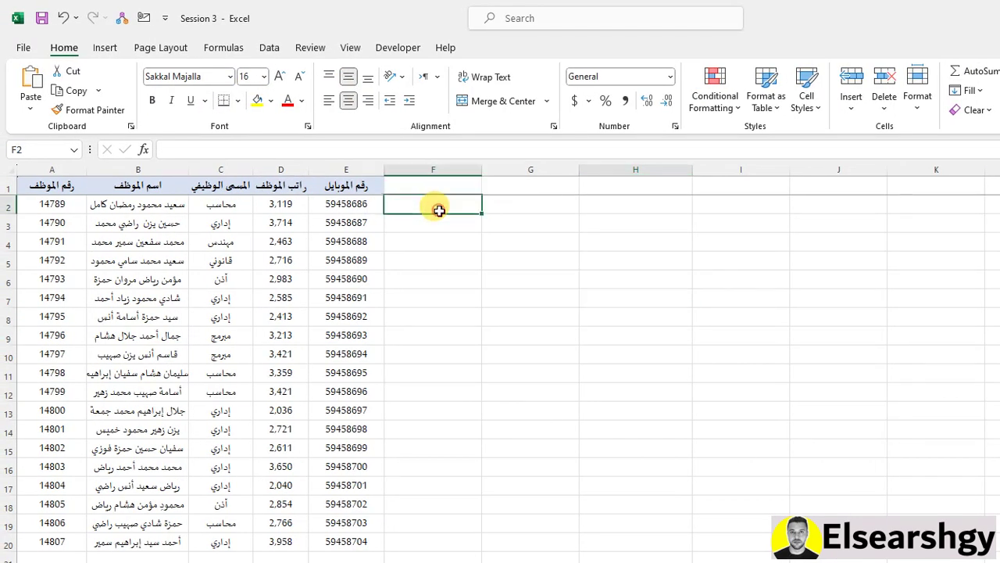
{"action": "left_click_drag", "start_coordinate": [482, 212], "coordinate": [469, 548]}
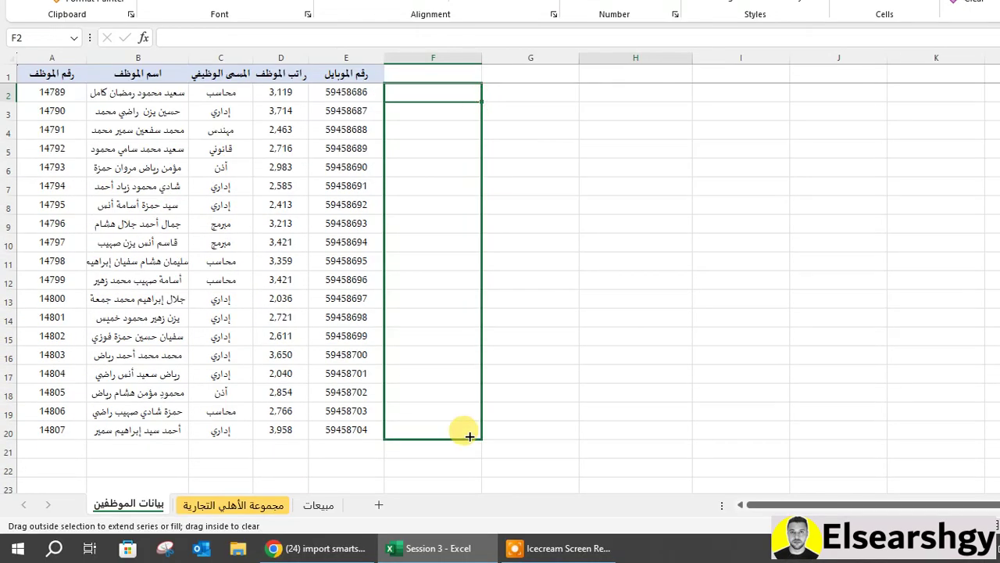
{"action": "mouse_move", "coordinate": [468, 435]}
{"action": "left_mouse_down"}
{"action": "mouse_move", "coordinate": [454, 131]}
{"action": "mouse_move", "coordinate": [434, 118]}
{"action": "left_mouse_up"}
{"action": "left_click_drag", "start_coordinate": [565, 98], "coordinate": [630, 118]}
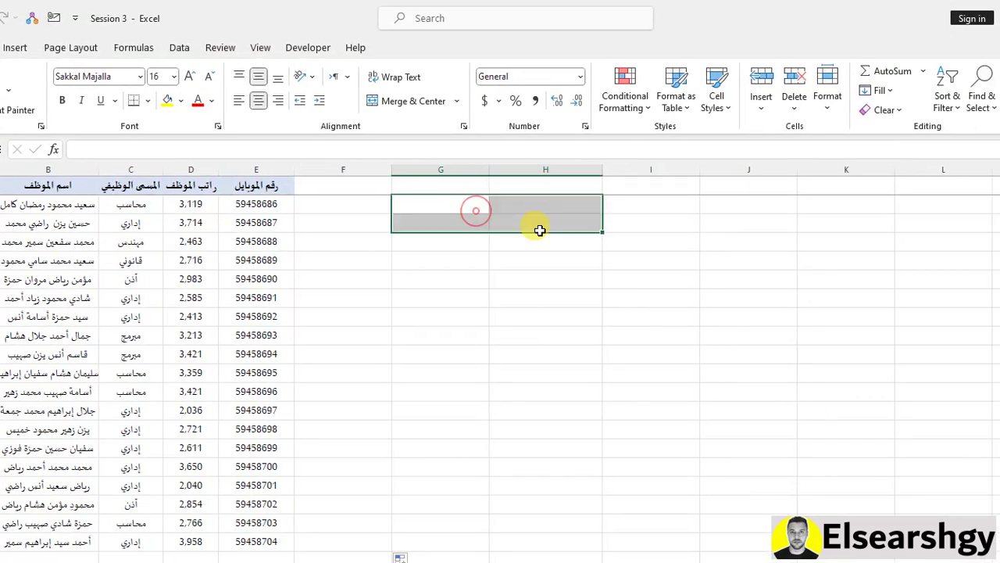
{"action": "left_click_drag", "start_coordinate": [539, 230], "coordinate": [540, 230]}
{"action": "left_click_drag", "start_coordinate": [500, 281], "coordinate": [875, 469]}
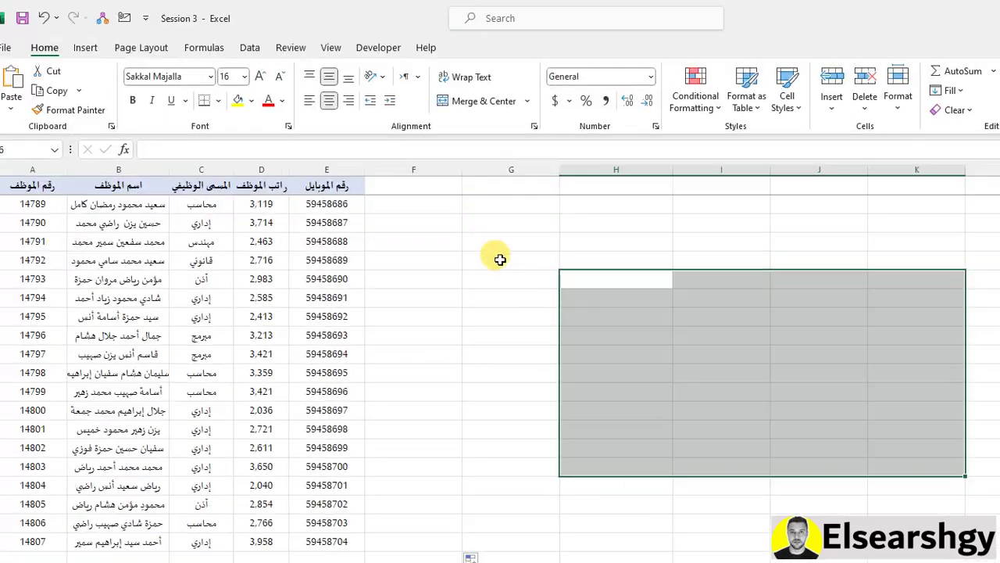
{"action": "left_click_drag", "start_coordinate": [516, 226], "coordinate": [959, 541]}
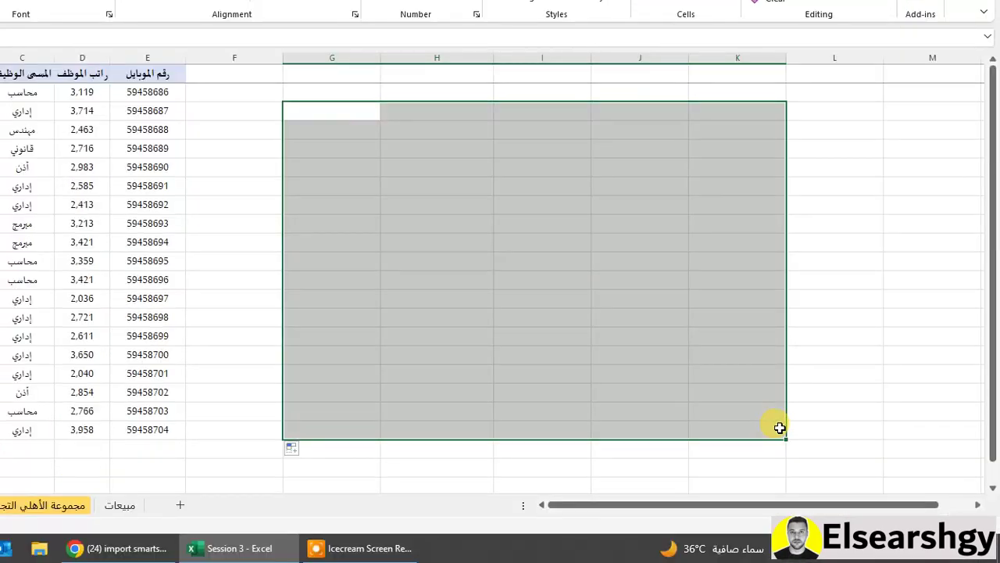
{"action": "left_click_drag", "start_coordinate": [780, 428], "coordinate": [812, 436]}
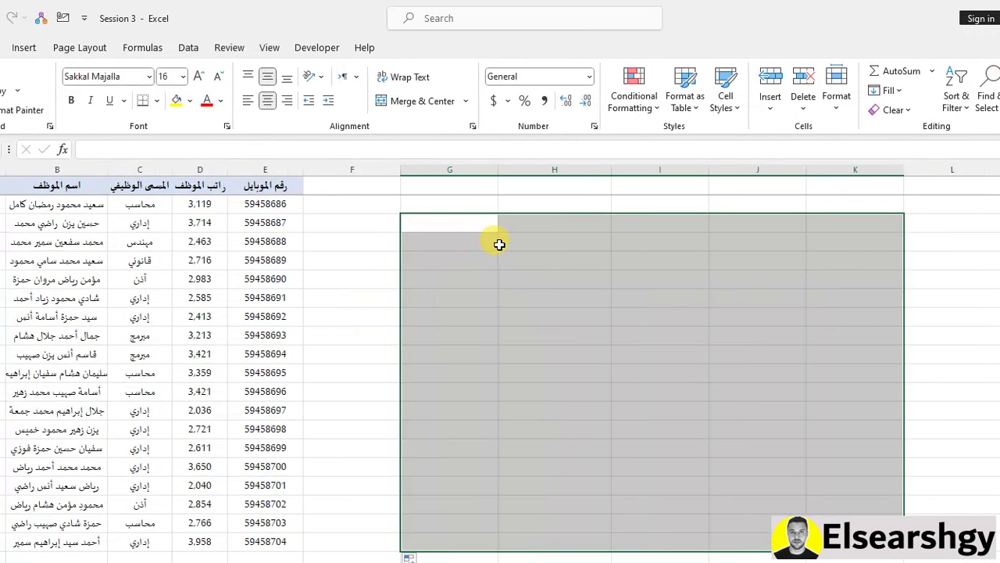
{"action": "left_click", "coordinate": [383, 112]}
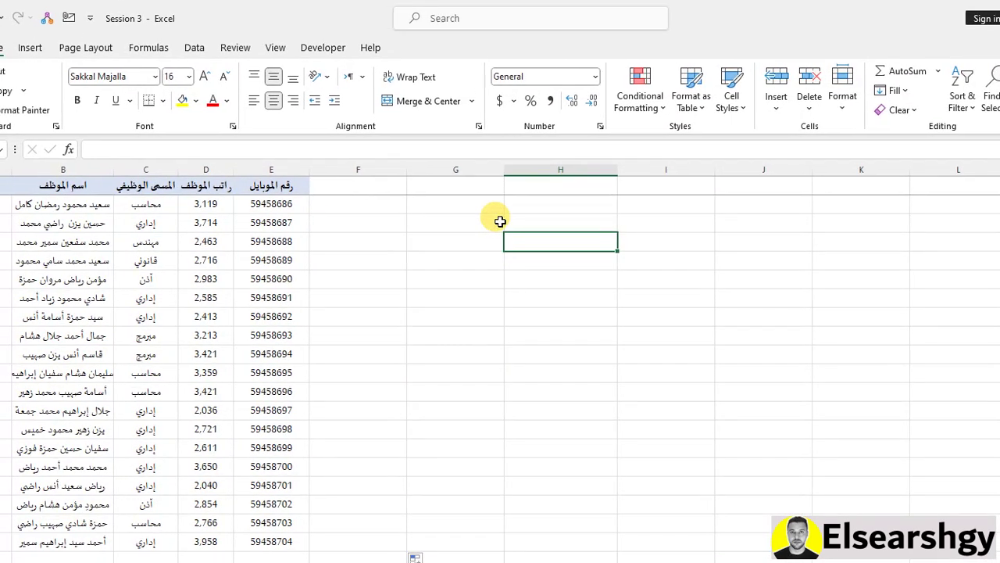
{"action": "left_click", "coordinate": [493, 222]}
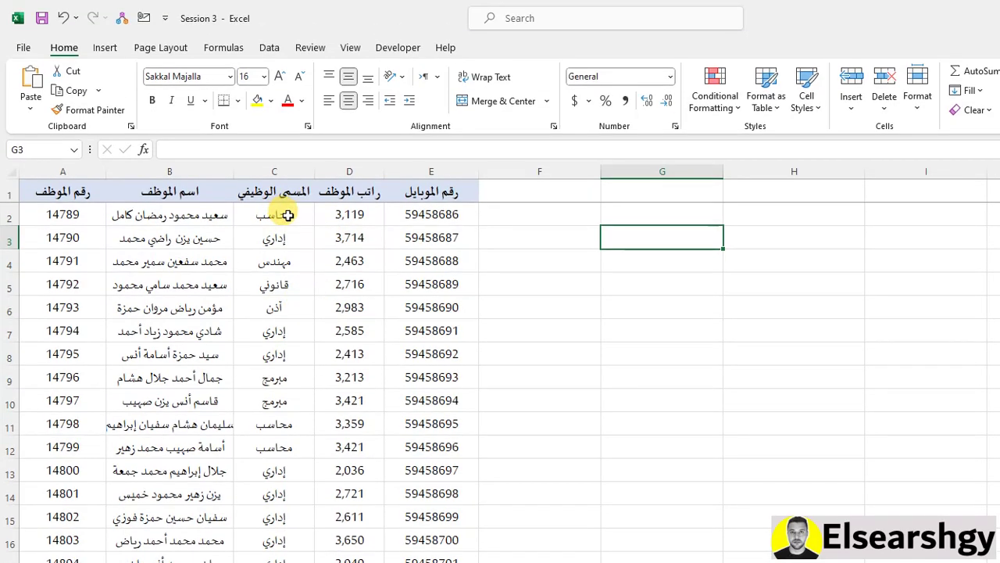
{"action": "left_click_drag", "start_coordinate": [288, 215], "coordinate": [281, 426]}
{"action": "left_click", "coordinate": [279, 214]}
{"action": "left_click_drag", "start_coordinate": [279, 215], "coordinate": [279, 516]}
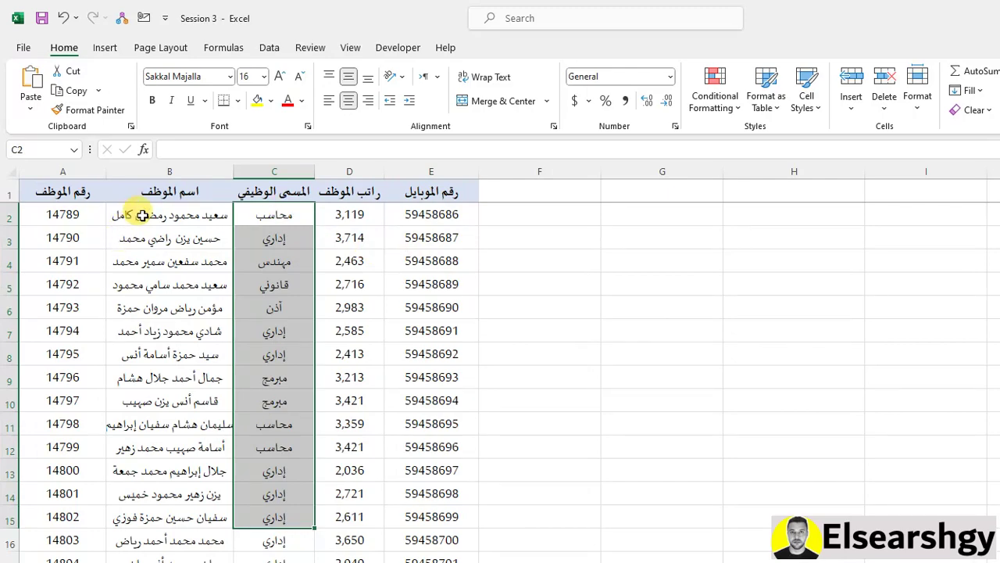
{"action": "left_click_drag", "start_coordinate": [49, 191], "coordinate": [431, 377]}
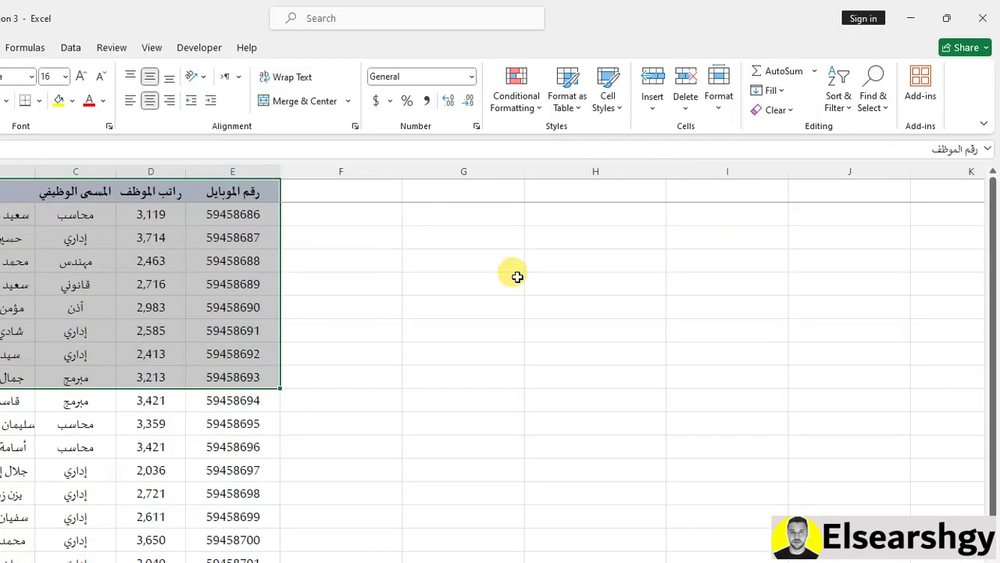
Step: Enter a FILTER formula in G3 that returns the rows of A1:E18 whose salary in D1:D18 is greater than 3500
{"action": "left_click", "coordinate": [500, 237]}
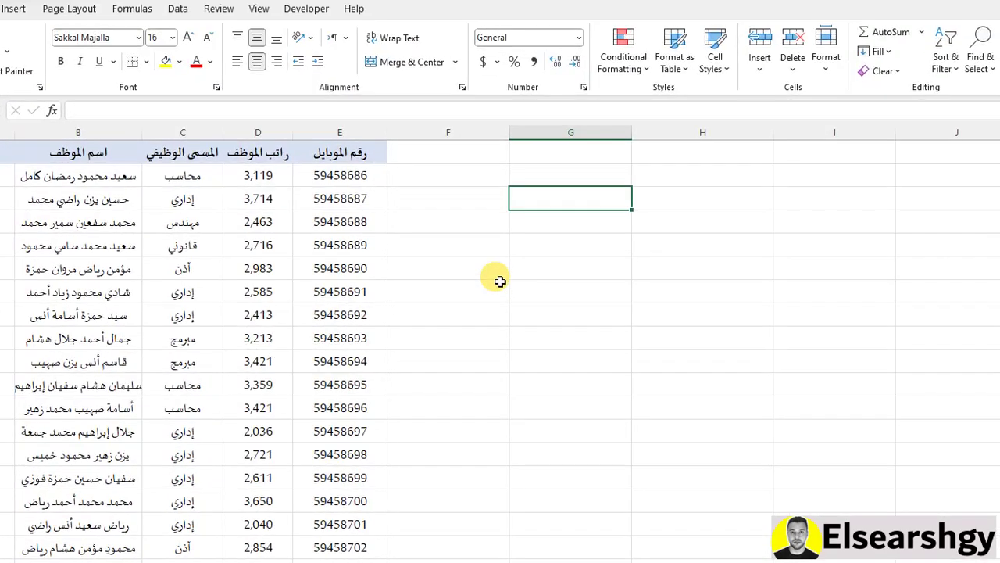
{"action": "type", "text": "=FILTER("}
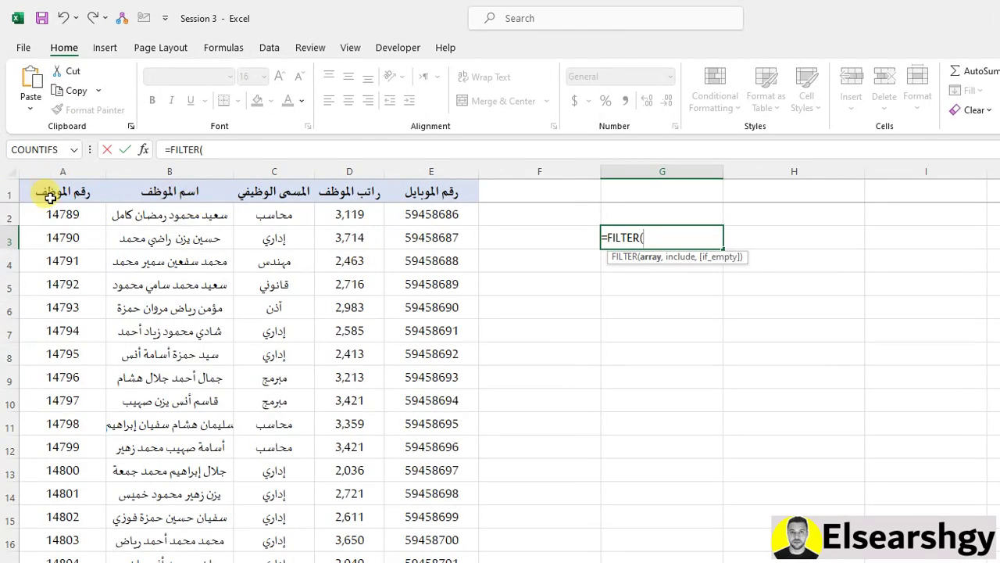
{"action": "left_click", "coordinate": [69, 187]}
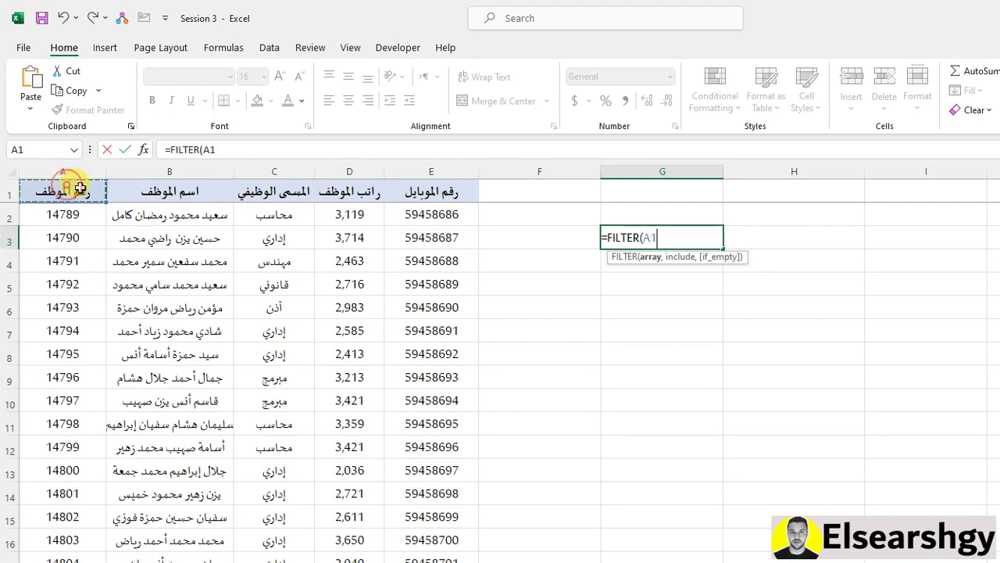
{"action": "left_click_drag", "start_coordinate": [81, 188], "coordinate": [430, 562]}
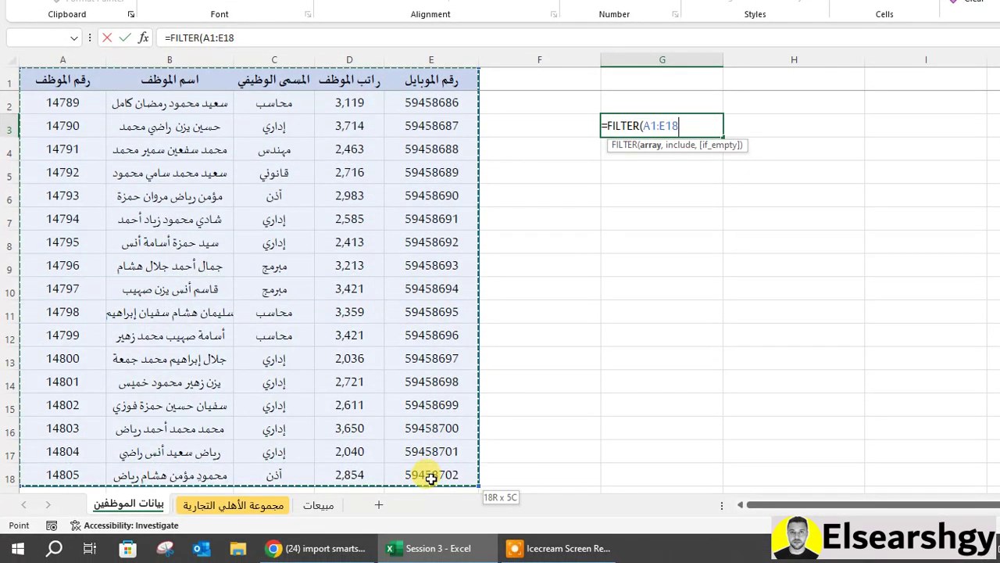
{"action": "left_click_drag", "start_coordinate": [430, 478], "coordinate": [431, 478]}
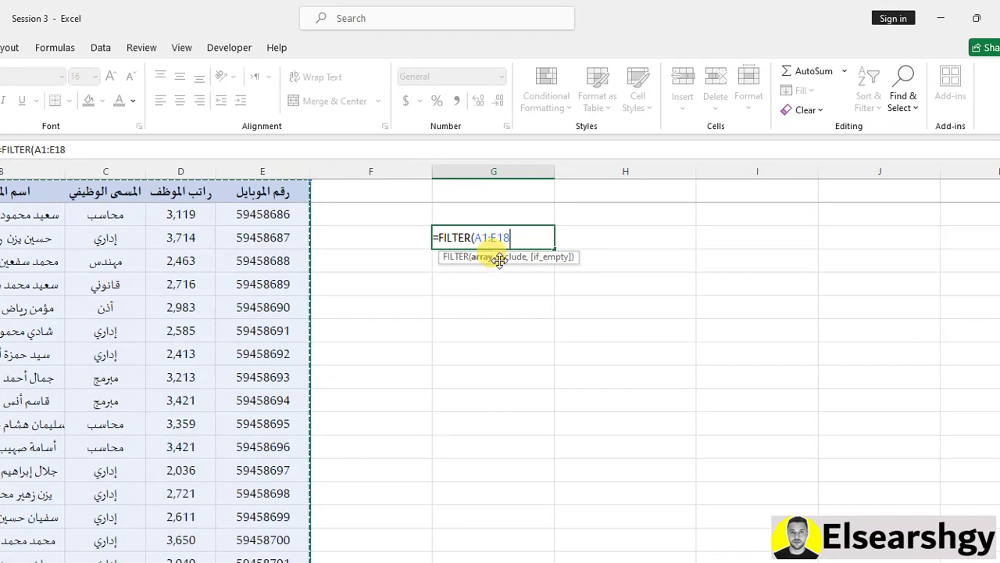
{"action": "type", "text": ","}
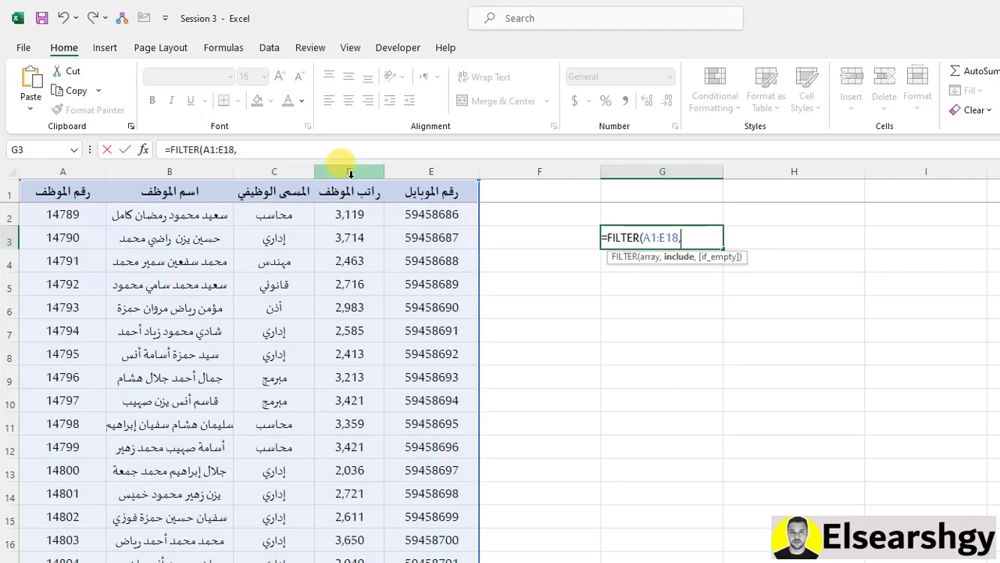
{"action": "left_click_drag", "start_coordinate": [360, 191], "coordinate": [368, 562]}
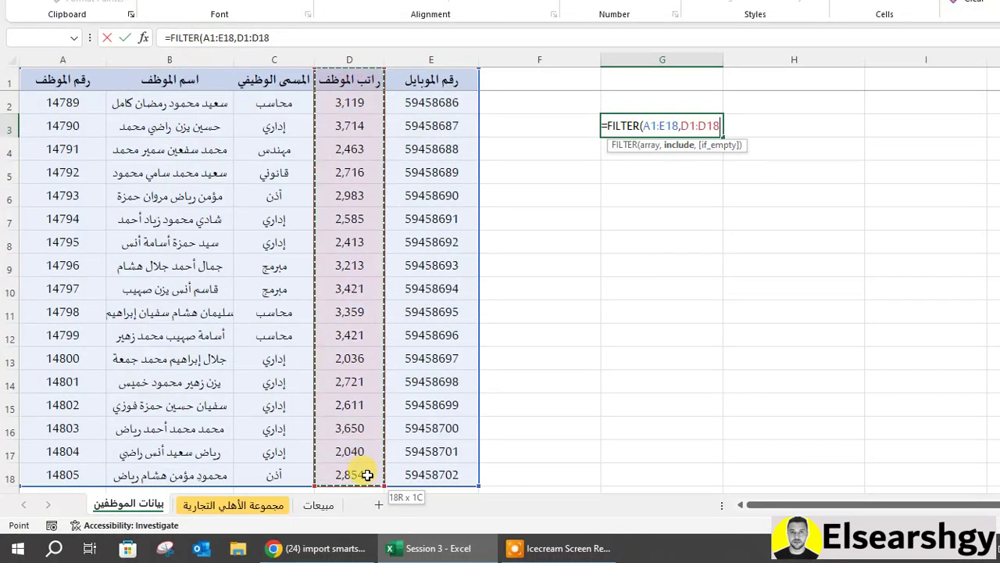
{"action": "left_click_drag", "start_coordinate": [367, 474], "coordinate": [367, 474]}
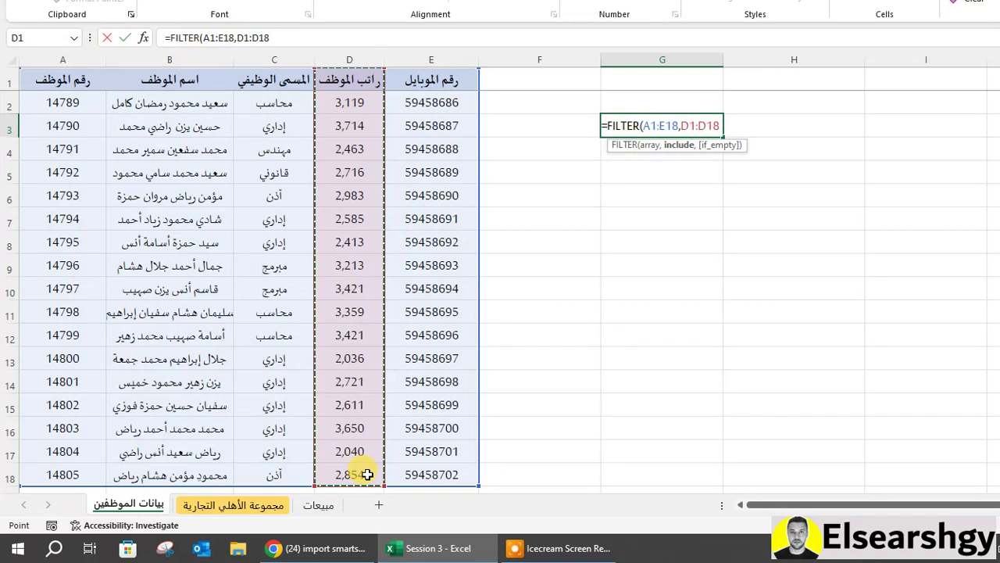
{"action": "type", "text": ">3500"}
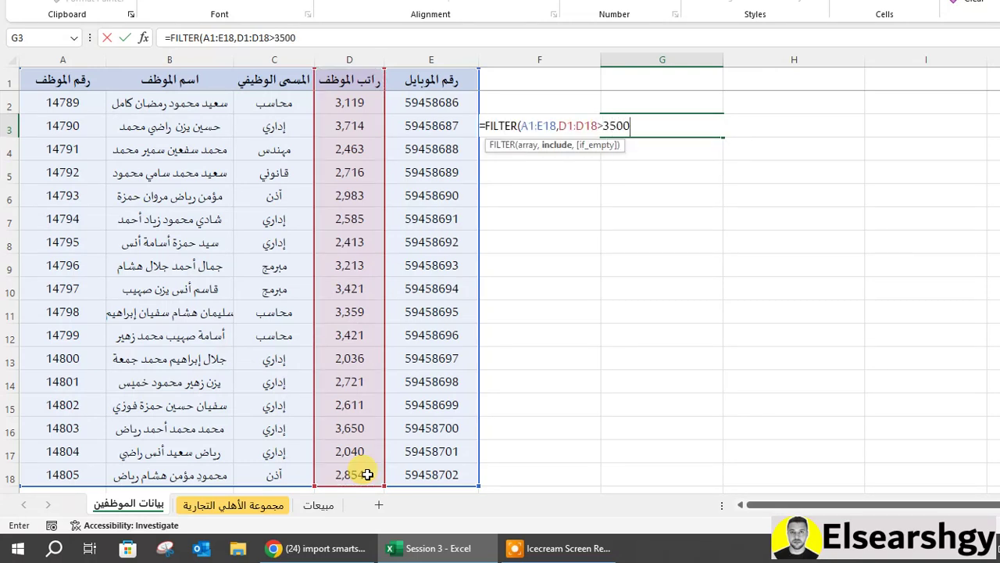
{"action": "type", "text": ")"}
{"action": "key", "text": "Return"}
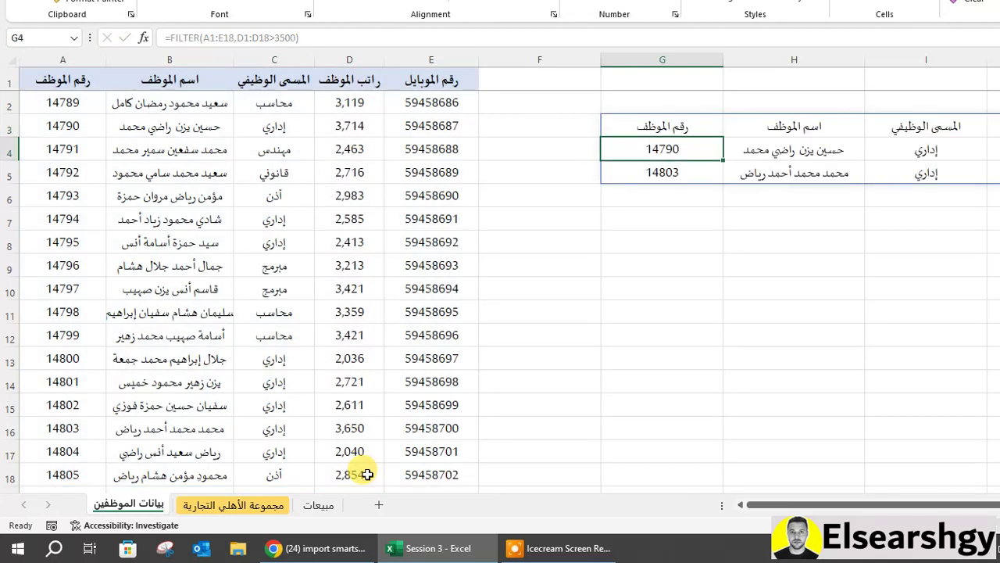
Step: Enter "dfdfd" in I4 inside the spilled filter results and inspect the spill range of the formula cell G3
{"action": "left_click_drag", "start_coordinate": [668, 500], "coordinate": [687, 500]}
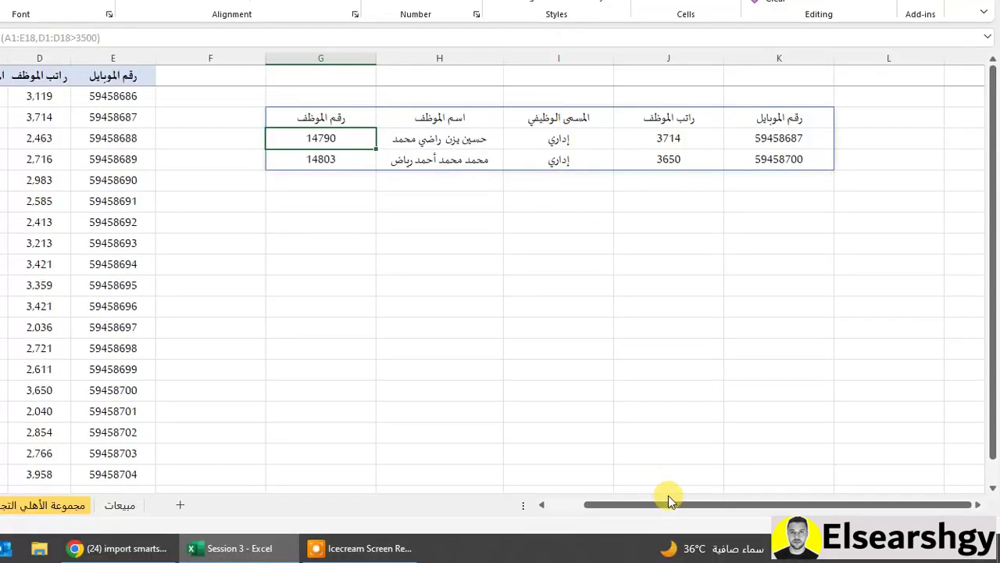
{"action": "left_click_drag", "start_coordinate": [669, 504], "coordinate": [615, 504]}
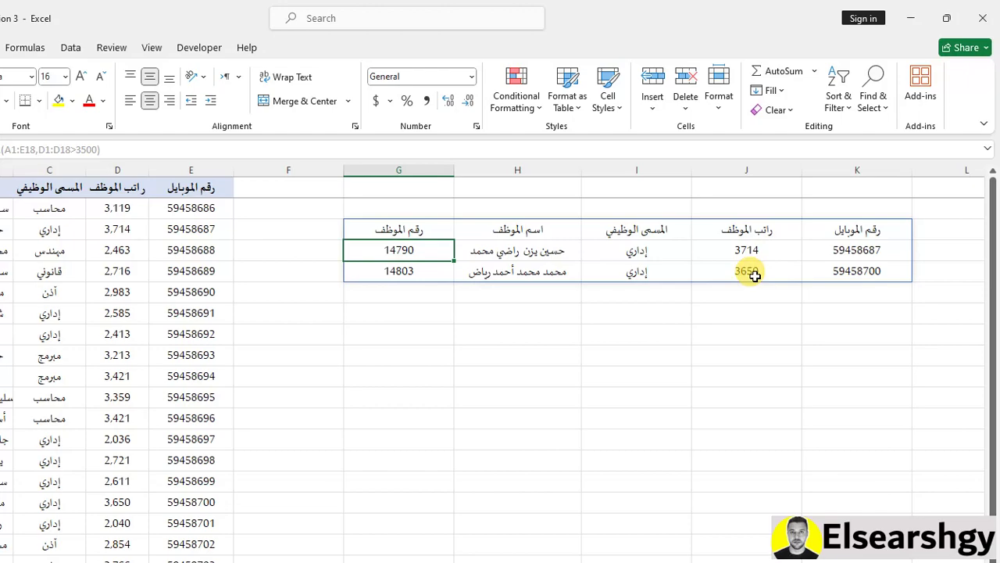
{"action": "left_click", "coordinate": [387, 251]}
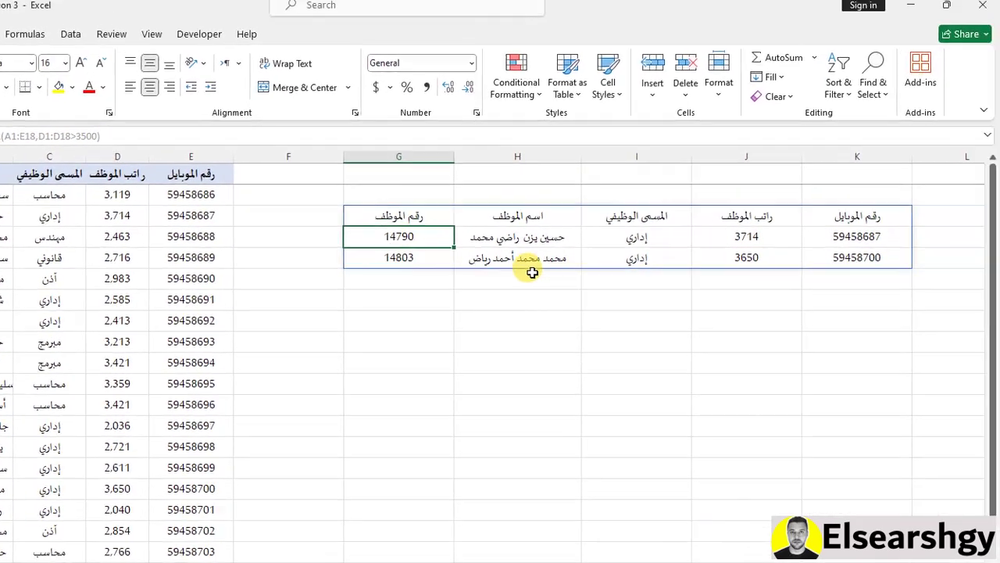
{"action": "left_click", "coordinate": [875, 251]}
{"action": "type", "text": "dfdfd"}
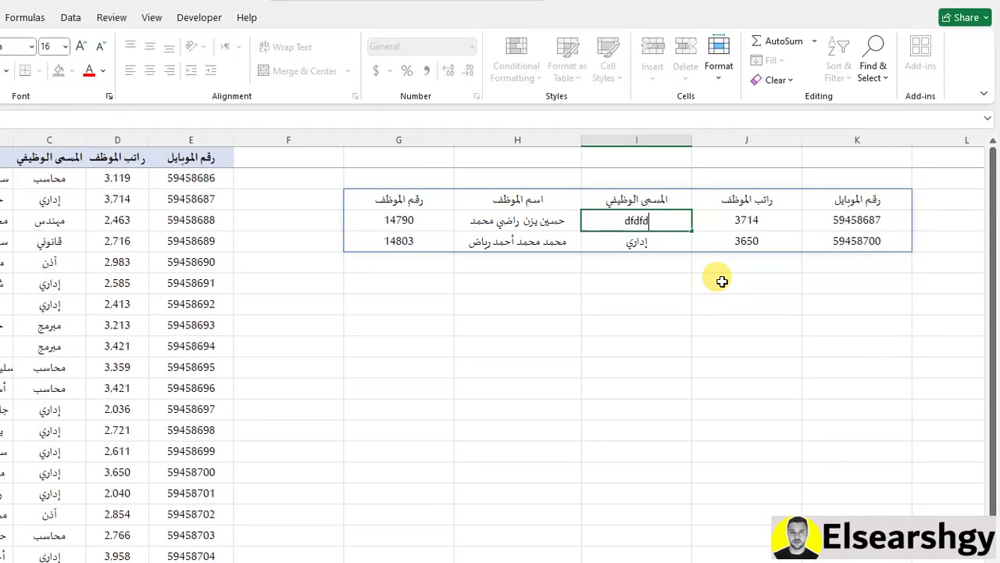
{"action": "left_click", "coordinate": [665, 321]}
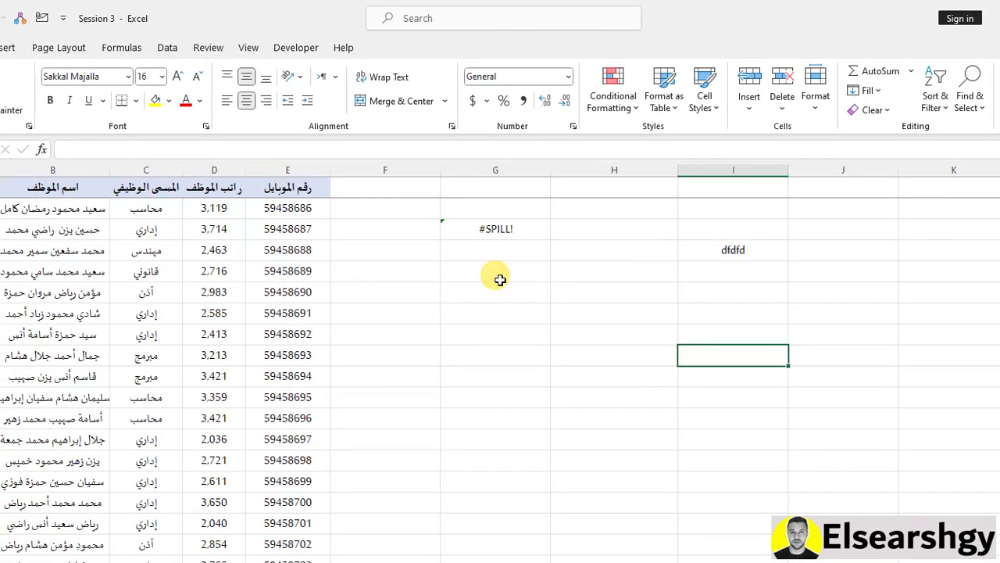
{"action": "left_click", "coordinate": [528, 229]}
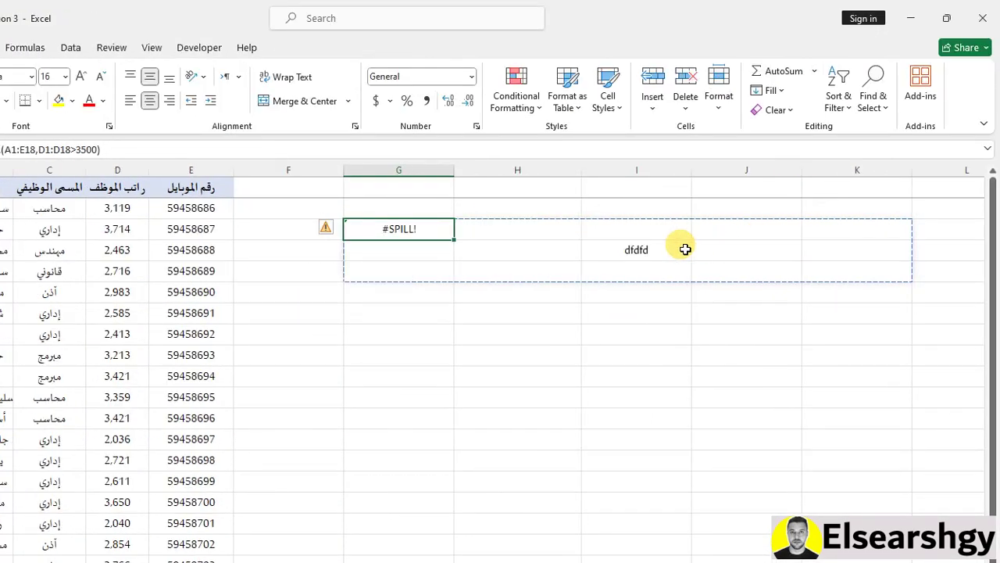
Step: Clear the test entry from I4 and the FILTER formula from G3
{"action": "left_click", "coordinate": [636, 250]}
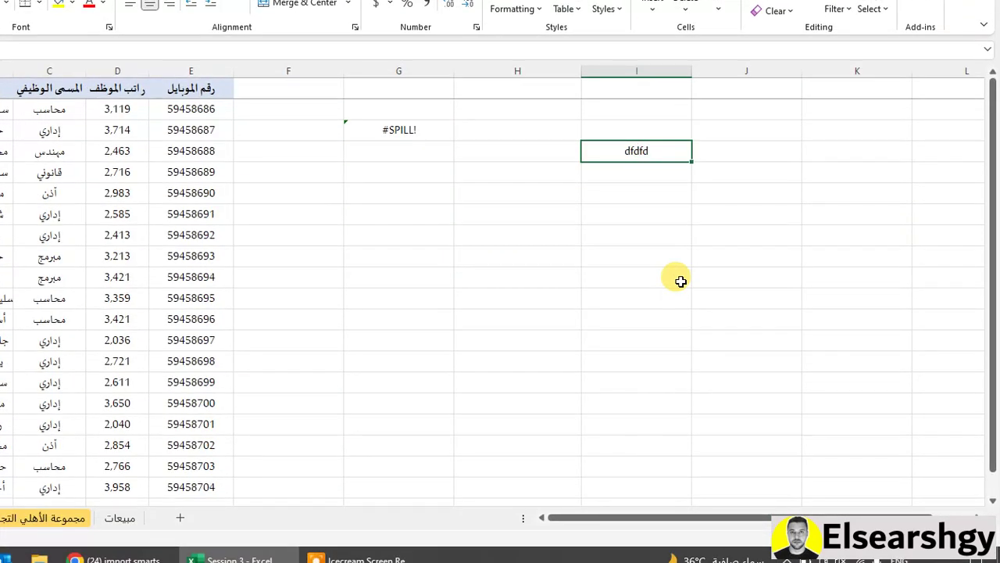
{"action": "key", "text": "Delete"}
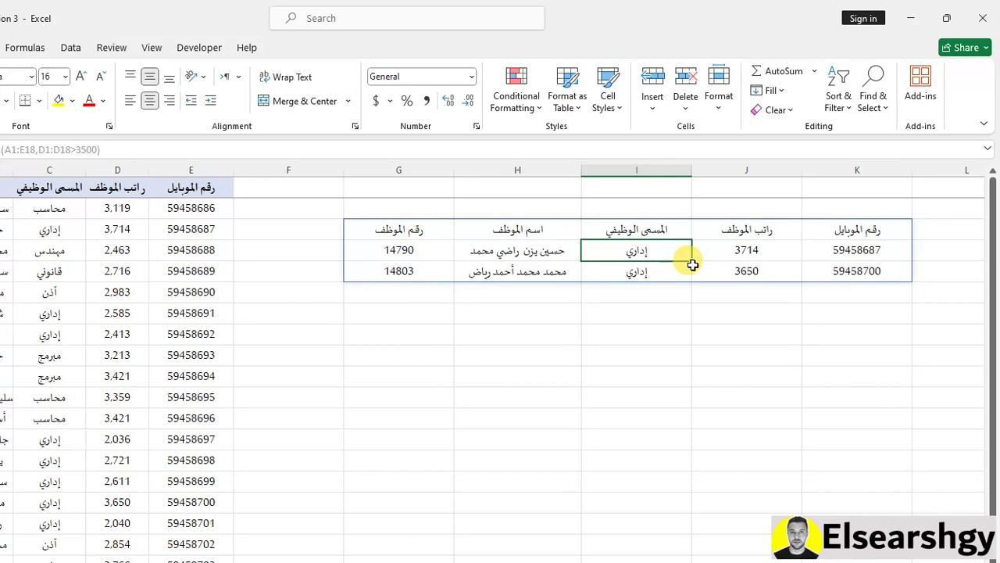
{"action": "left_click", "coordinate": [416, 228]}
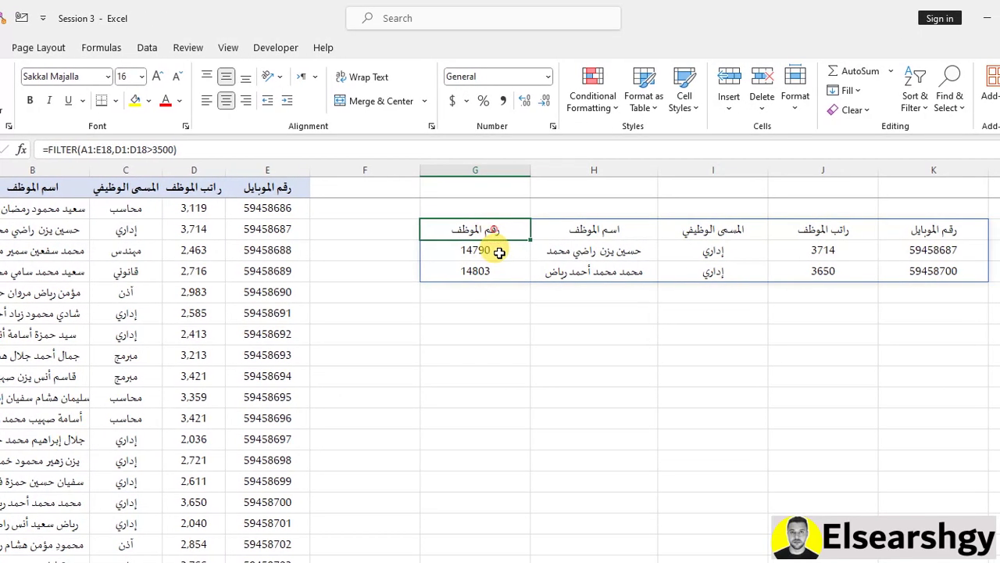
{"action": "key", "text": "Delete"}
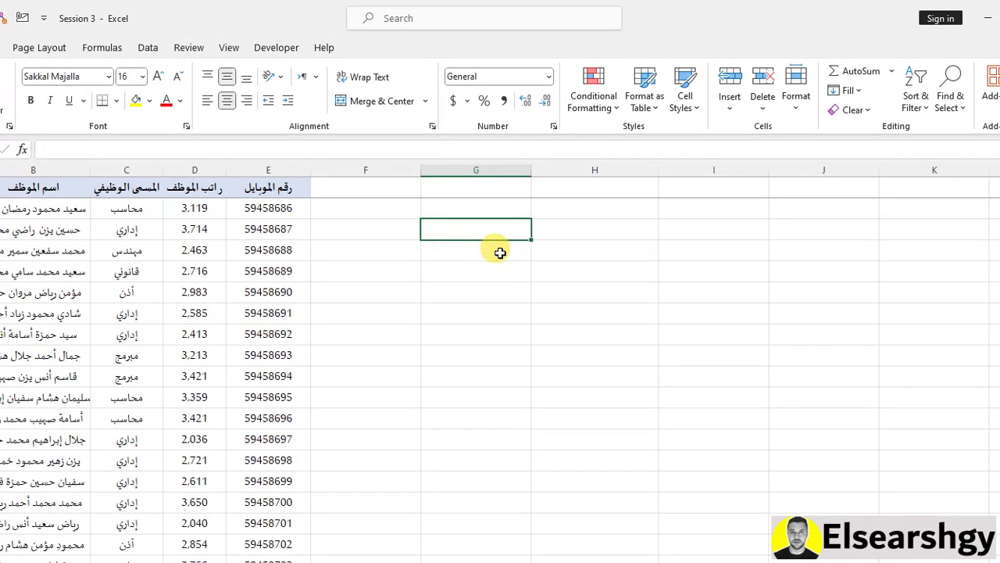
Step: Enter a FILTER formula in G3 that returns the rows of A1:E20 whose job title in C1:C20 equals "محاسب"
{"action": "type", "text": "=fi"}
{"action": "key", "text": "Tab"}
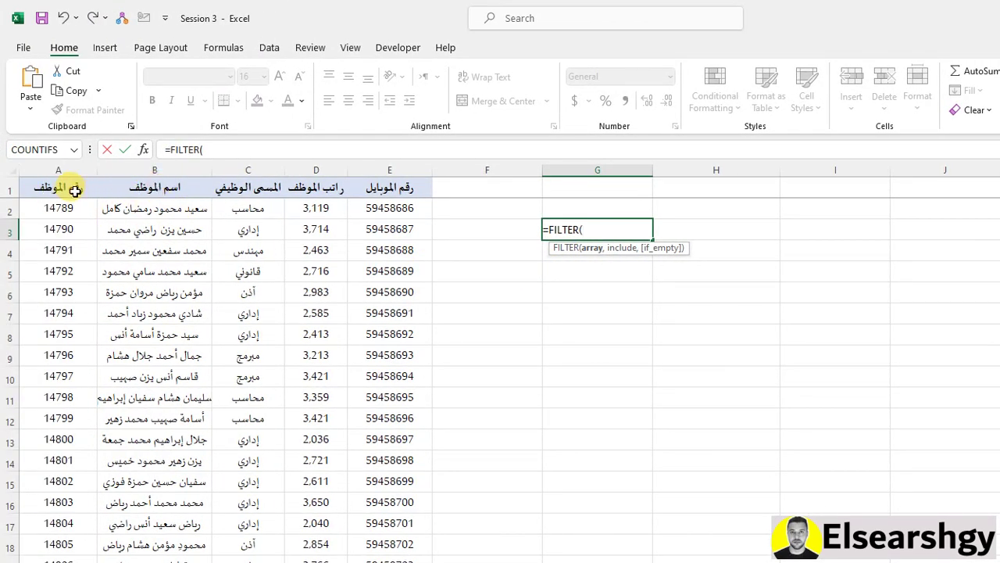
{"action": "left_click_drag", "start_coordinate": [75, 190], "coordinate": [377, 562]}
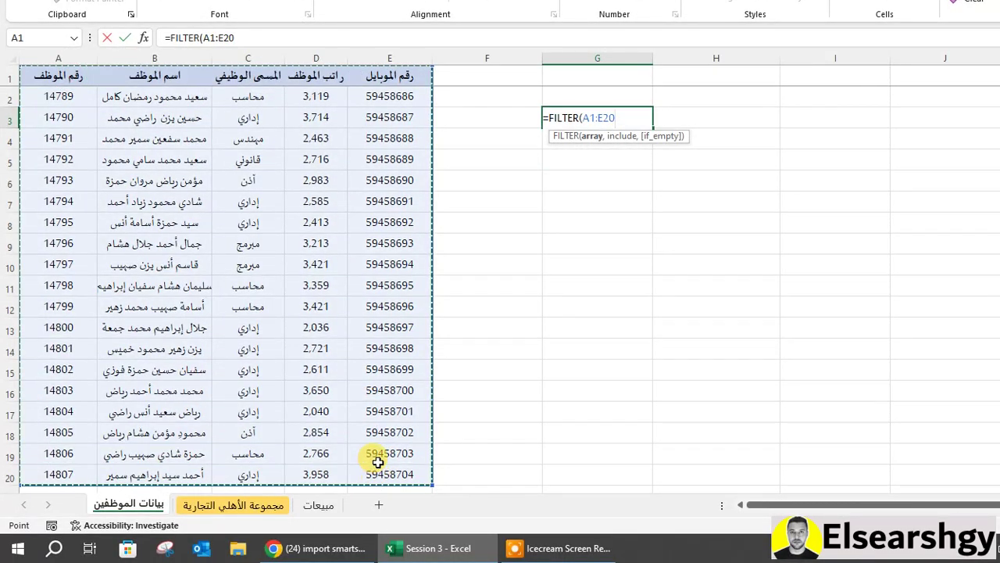
{"action": "type", "text": ","}
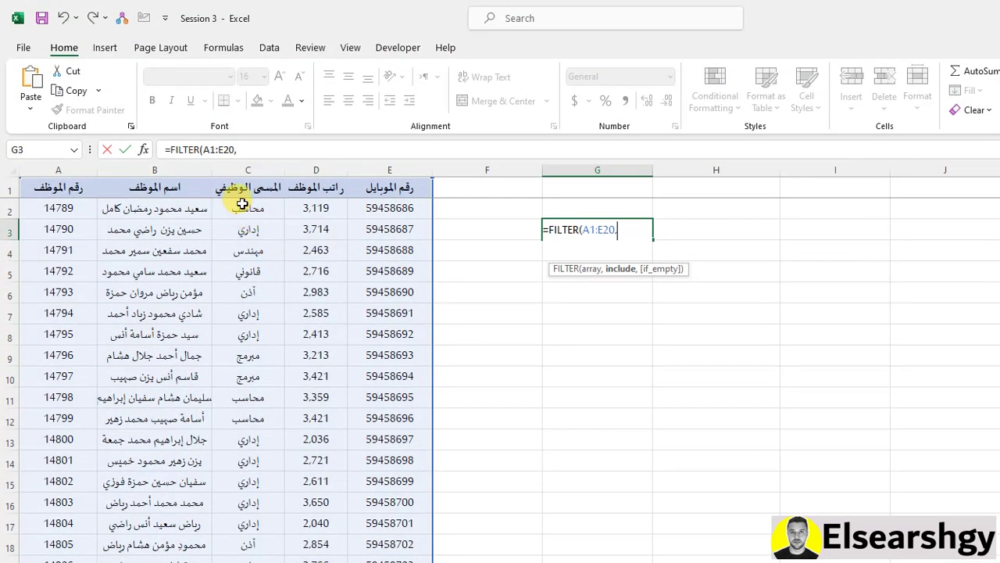
{"action": "left_click_drag", "start_coordinate": [244, 171], "coordinate": [253, 562]}
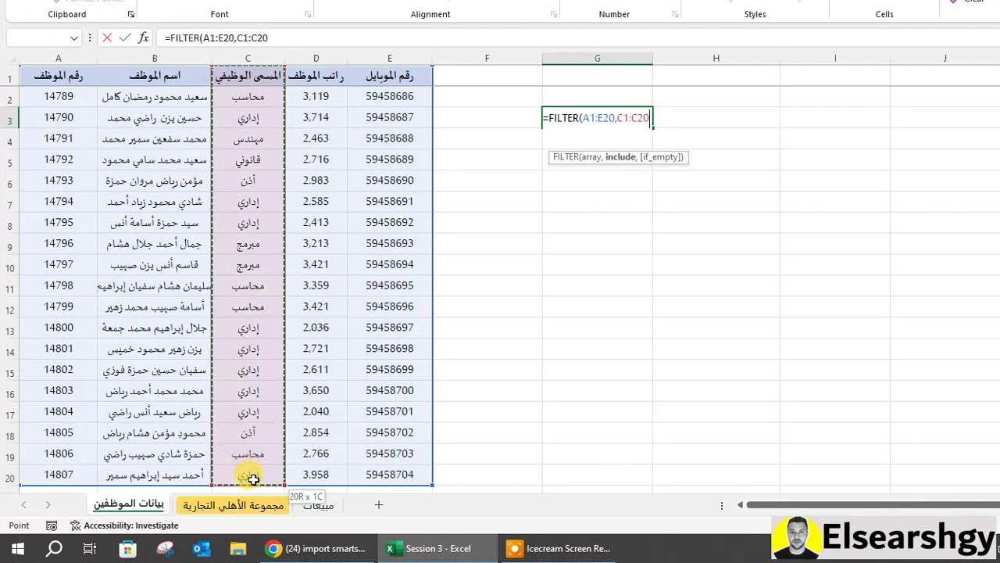
{"action": "left_click_drag", "start_coordinate": [252, 478], "coordinate": [252, 478]}
{"action": "type", "text": "="}
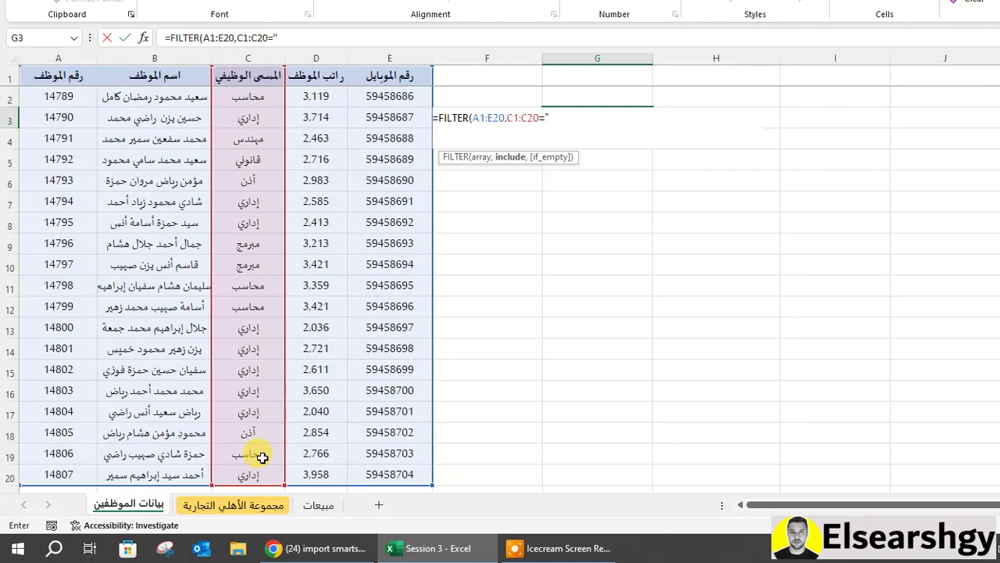
{"action": "type", "text": "\"محاسب\")"}
{"action": "key", "text": "Return"}
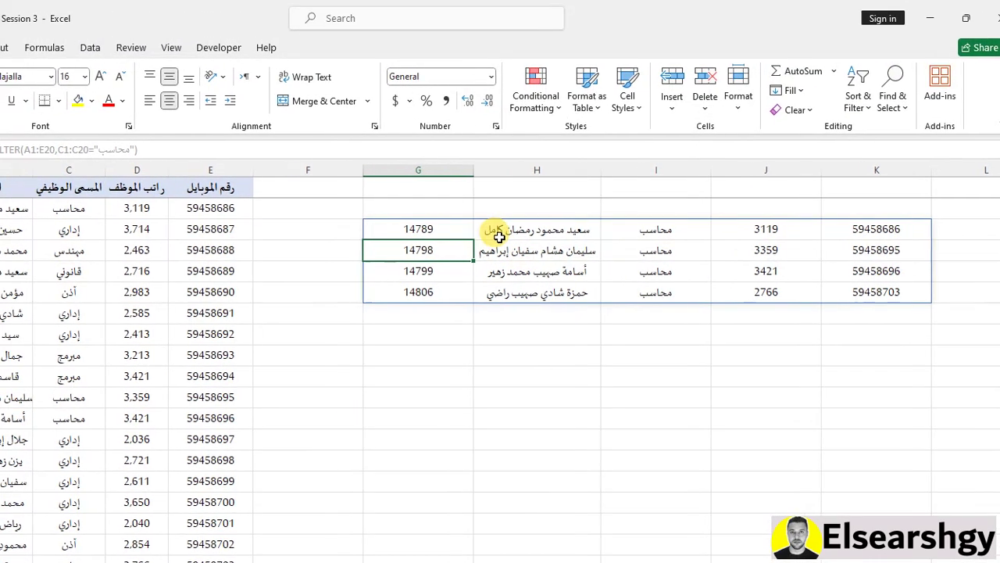
Step: Compare the filtered rows spilled from G3 with the "محاسب" entries in the job title column of the source table
{"action": "left_click_drag", "start_coordinate": [418, 229], "coordinate": [876, 291]}
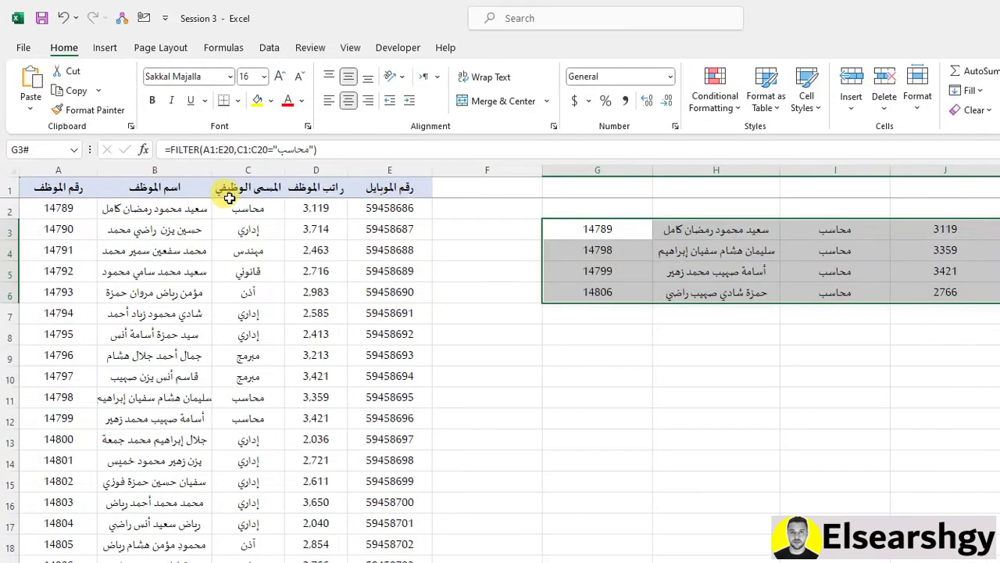
{"action": "left_click_drag", "start_coordinate": [581, 227], "coordinate": [946, 236]}
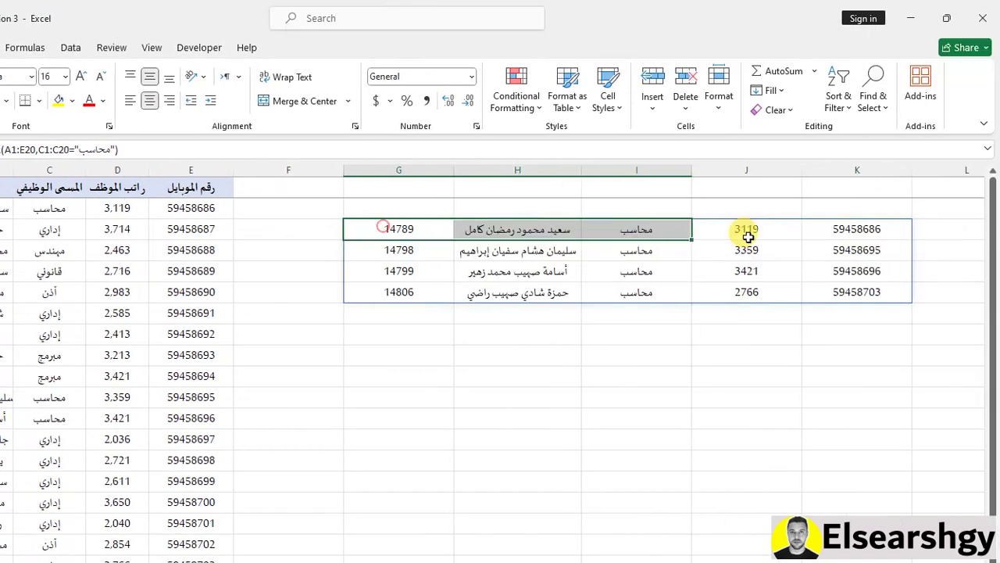
{"action": "left_click_drag", "start_coordinate": [748, 237], "coordinate": [882, 287]}
{"action": "left_click_drag", "start_coordinate": [647, 229], "coordinate": [663, 298]}
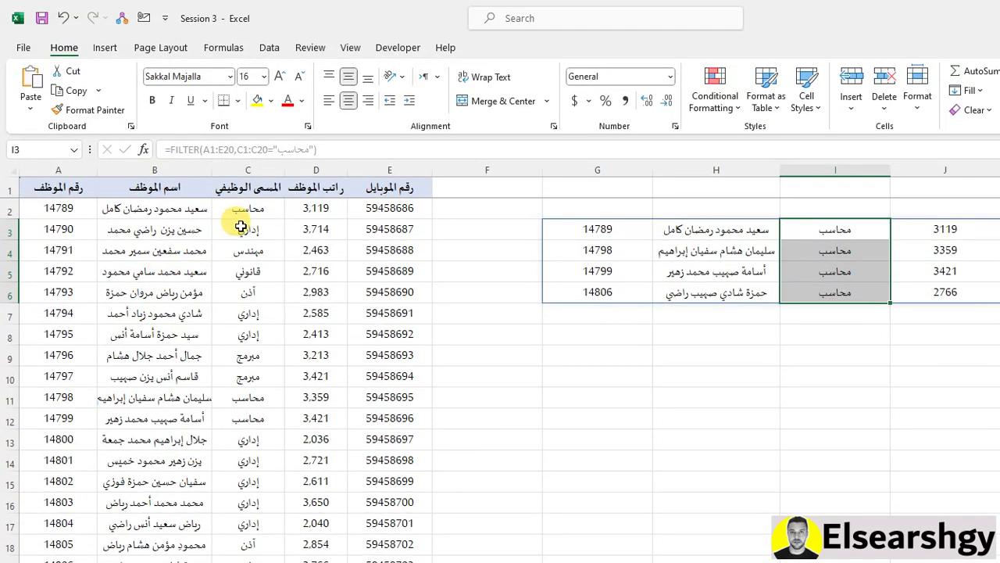
{"action": "left_click", "coordinate": [60, 191]}
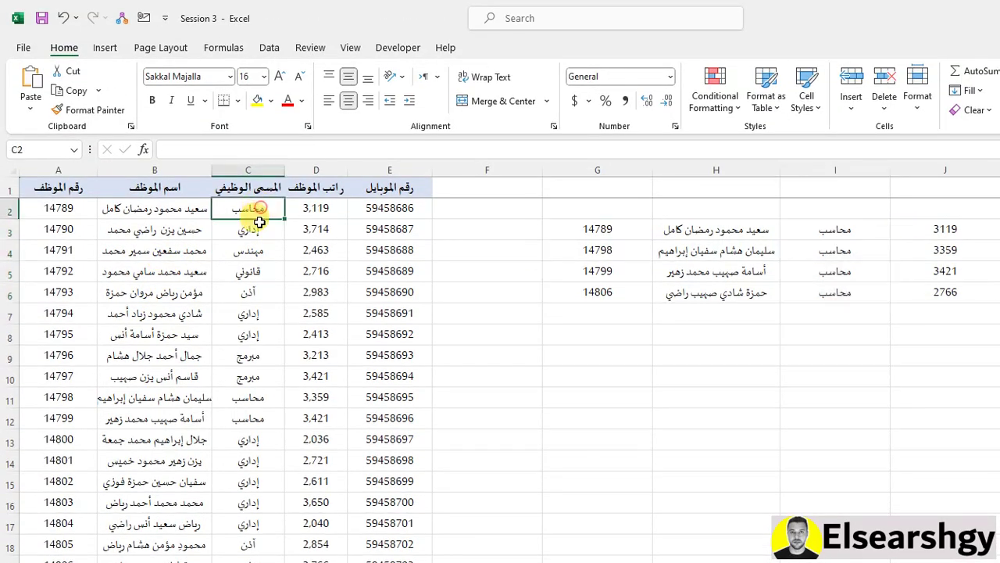
{"action": "left_click", "coordinate": [261, 395]}
{"action": "left_click", "coordinate": [261, 418]}
{"action": "left_click", "coordinate": [263, 560]}
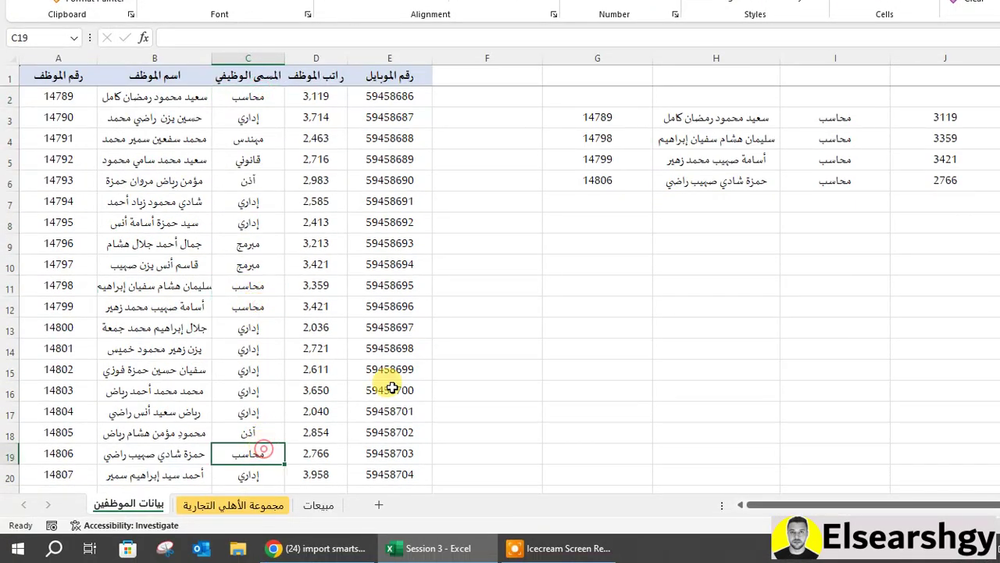
Step: Clear the job title FILTER formula and its spilled results from G3 through column K
{"action": "left_click_drag", "start_coordinate": [602, 117], "coordinate": [999, 243]}
{"action": "key", "text": "Delete"}
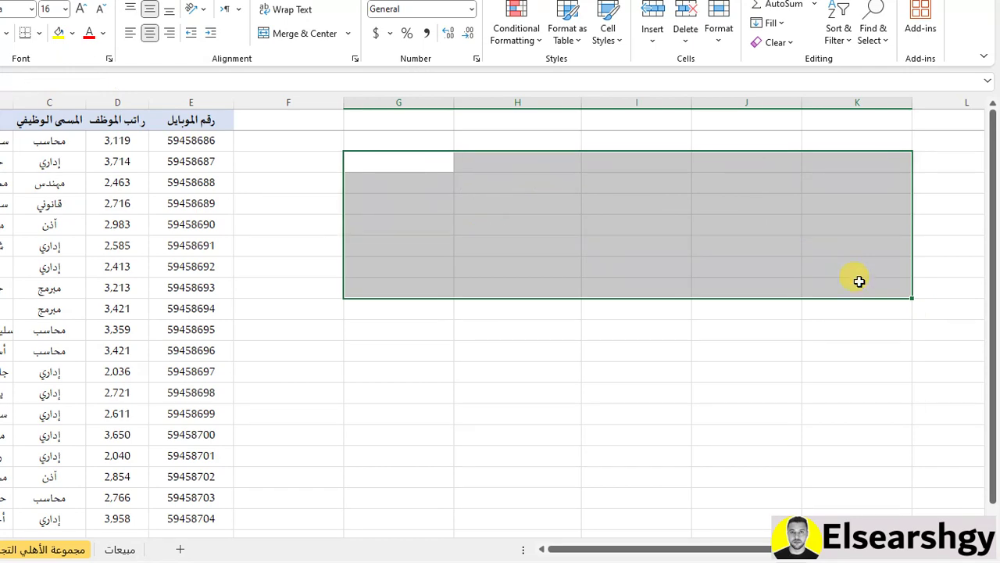
{"action": "left_click", "coordinate": [427, 167]}
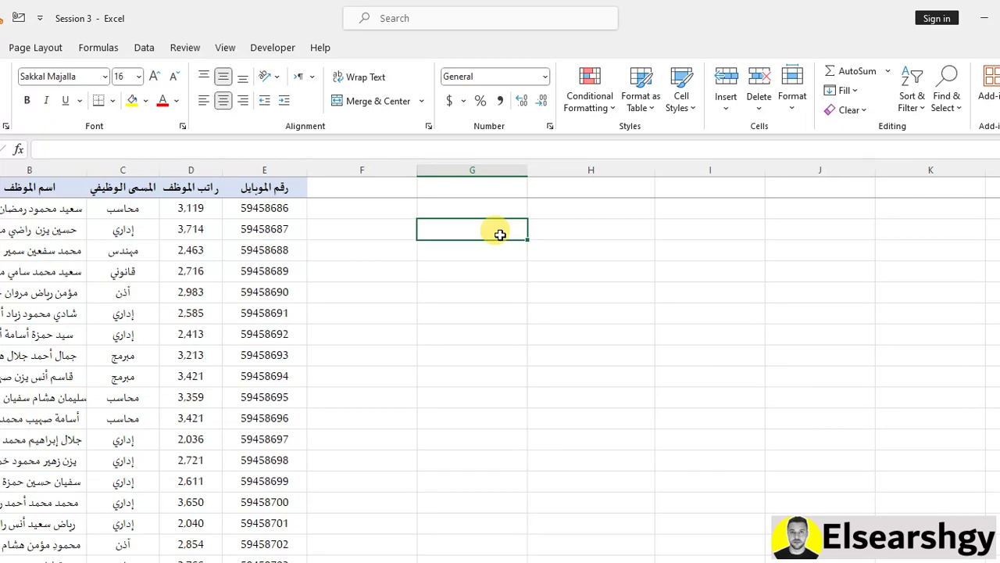
Step: Enter a FILTER formula in G3 on A1:E20 that multiplies the conditions (C1:C20="محاسب") and (D1:D20>3000) to require both
{"action": "type", "text": "=filter("}
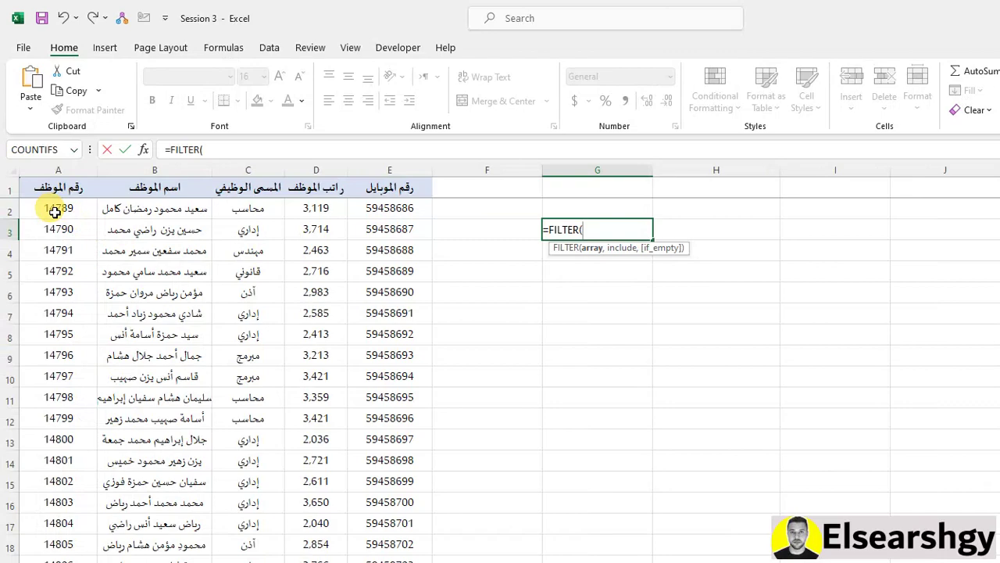
{"action": "left_click_drag", "start_coordinate": [54, 191], "coordinate": [402, 469]}
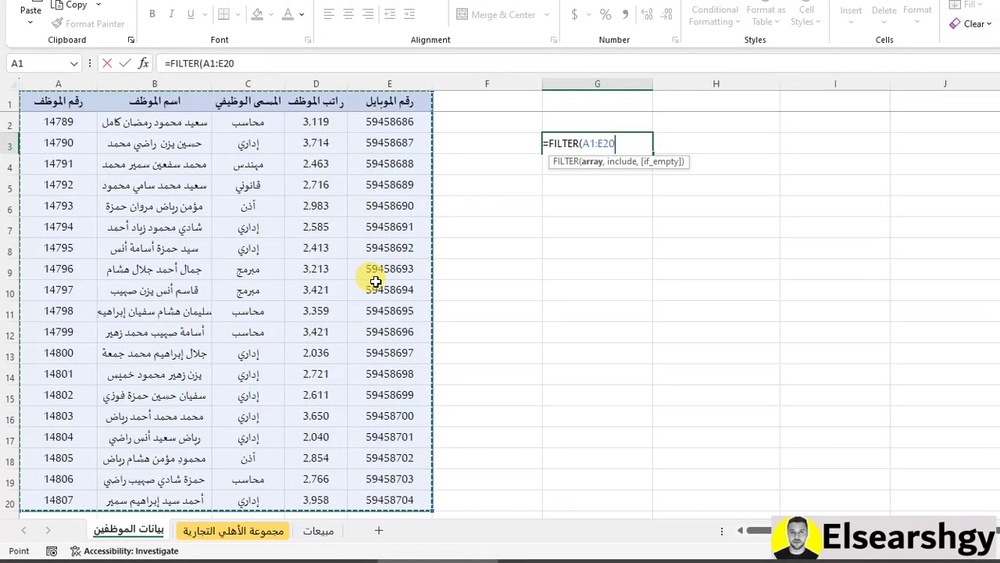
{"action": "type", "text": ","}
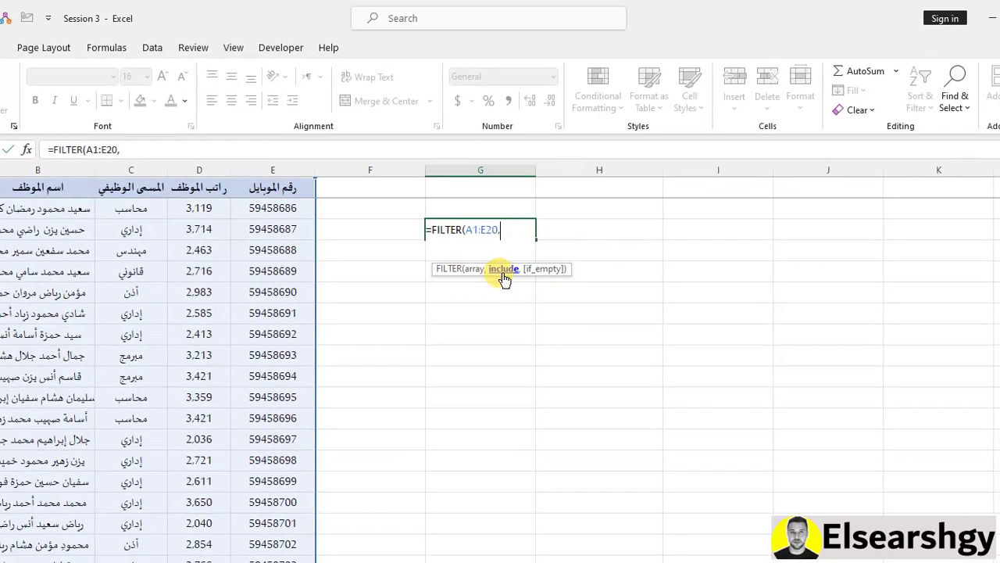
{"action": "type", "text": "("}
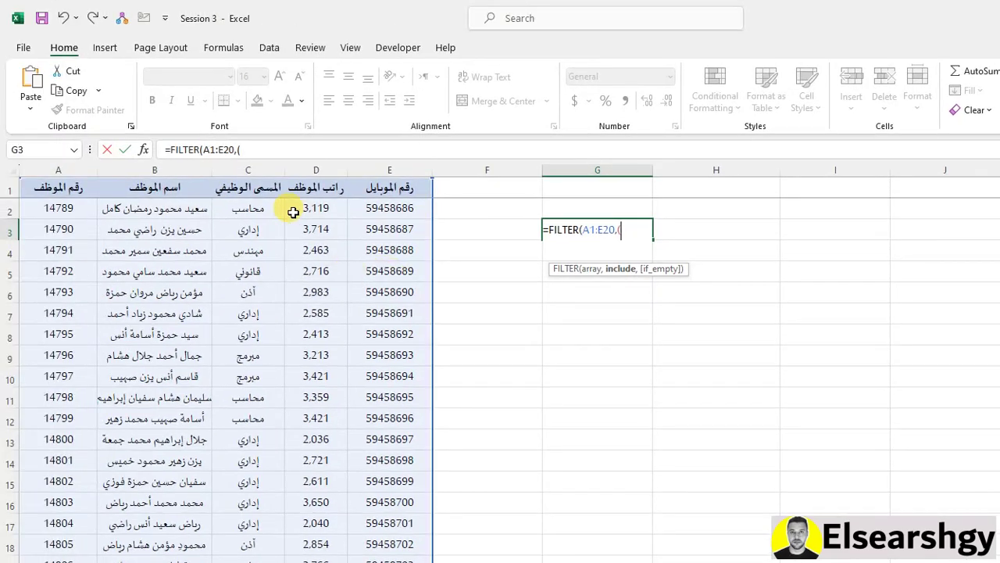
{"action": "left_click_drag", "start_coordinate": [103, 164], "coordinate": [123, 511]}
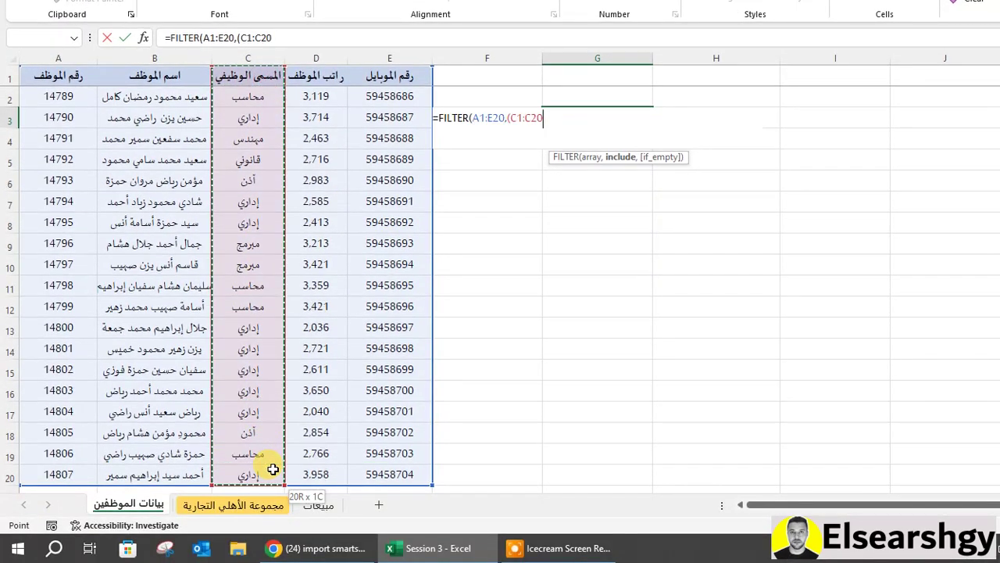
{"action": "type", "text": "=\"محاسب\")*("}
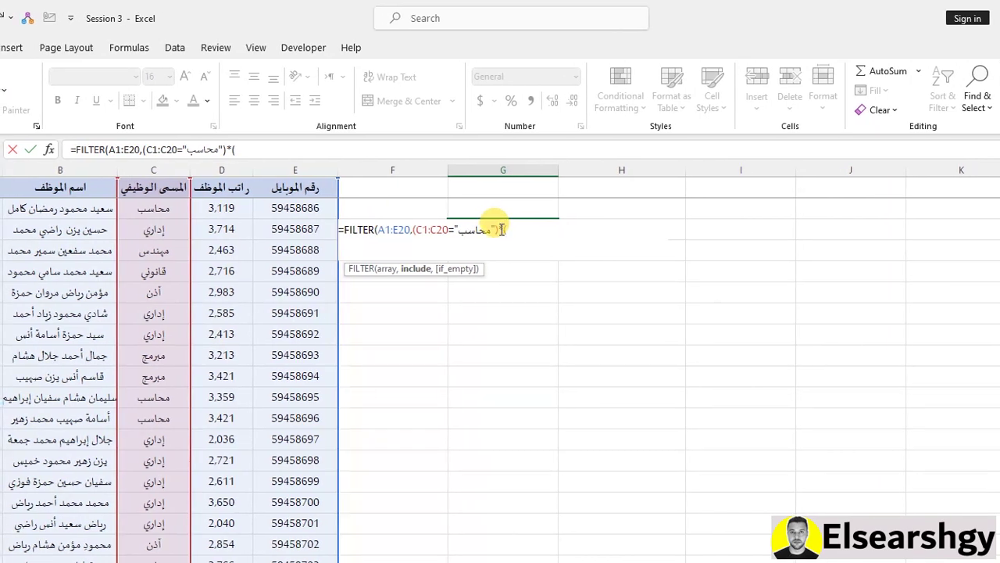
{"action": "left_click_drag", "start_coordinate": [222, 187], "coordinate": [221, 208]}
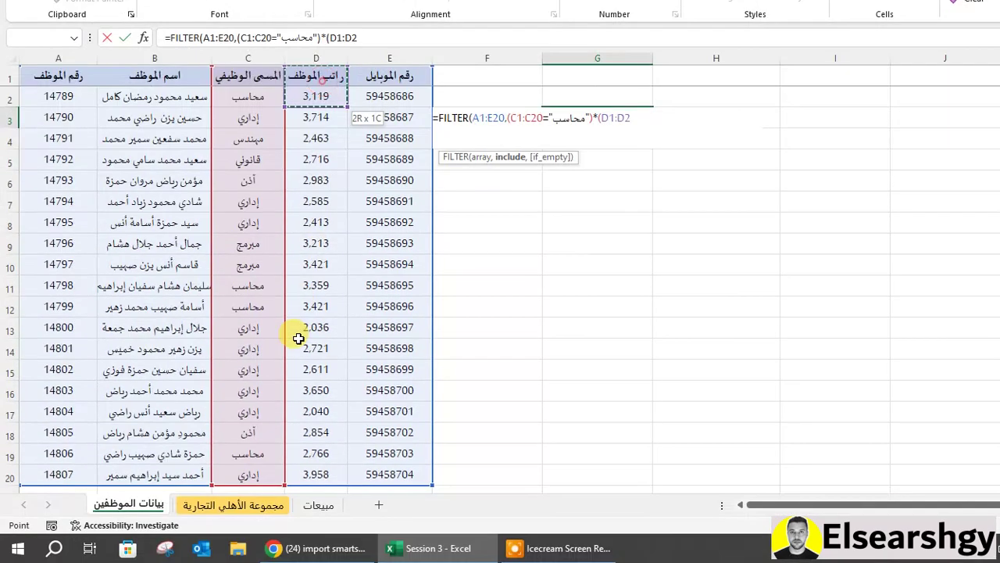
{"action": "left_click_drag", "start_coordinate": [298, 338], "coordinate": [306, 477]}
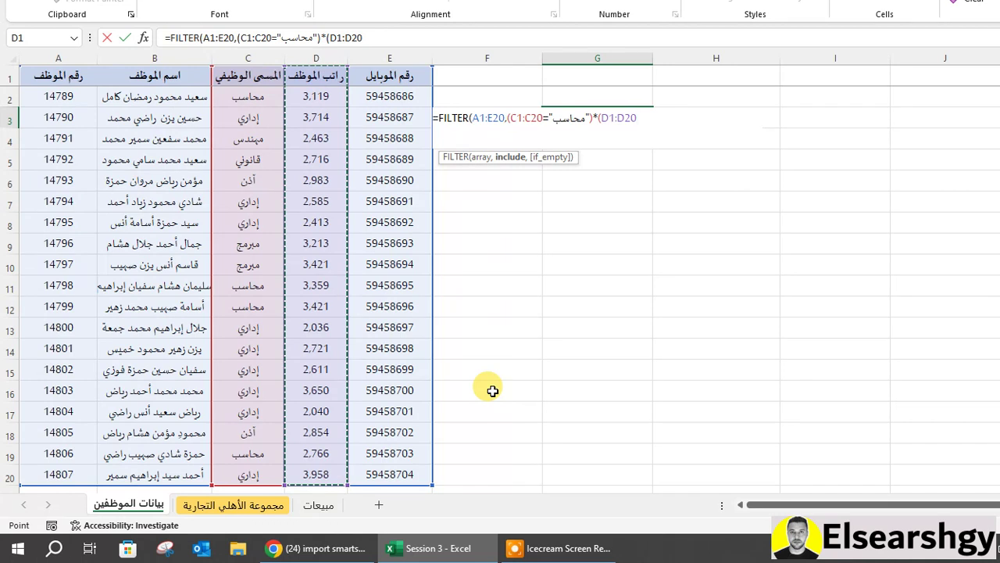
{"action": "type", "text": ">30"}
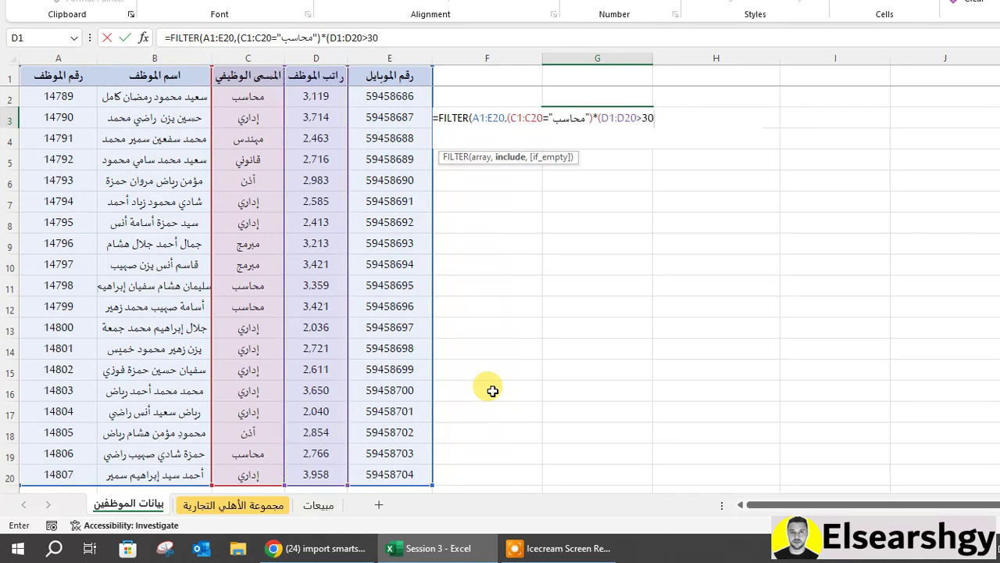
{"action": "type", "text": "00))"}
{"action": "key", "text": "Return"}
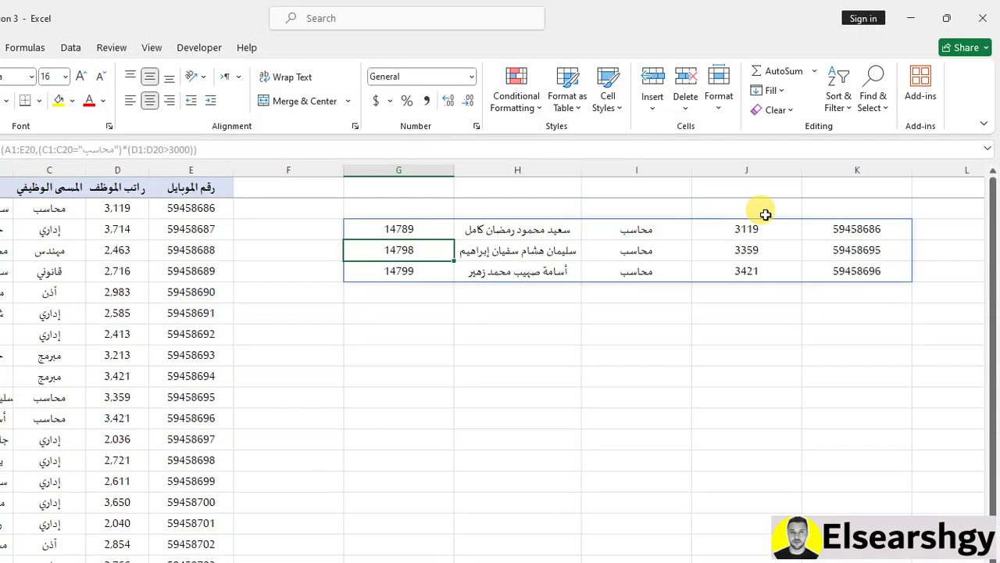
Step: Check the filtered salaries and the two-condition formula, and clear the formula from G3
{"action": "left_click", "coordinate": [965, 117]}
{"action": "left_click", "coordinate": [751, 270]}
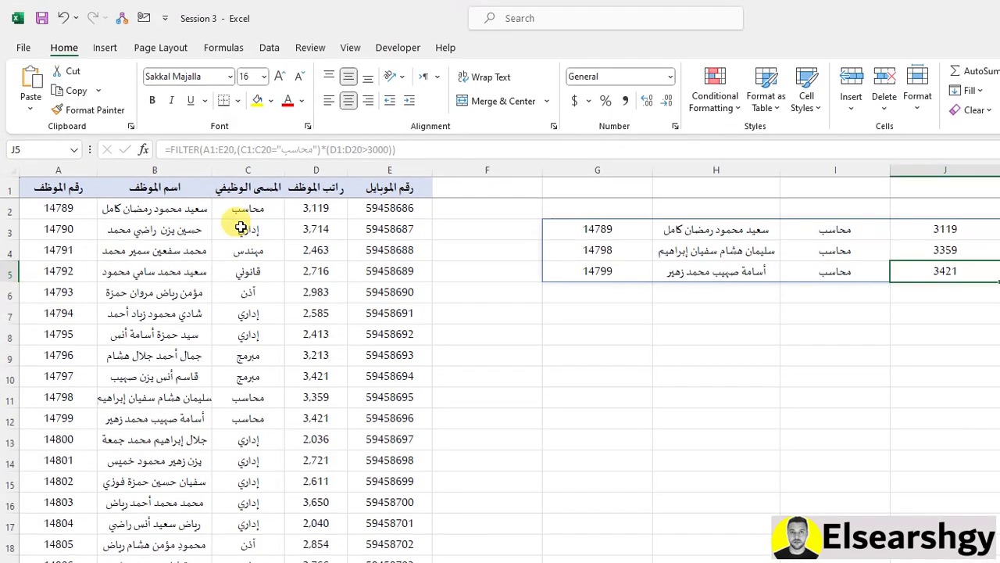
{"action": "left_click", "coordinate": [406, 229]}
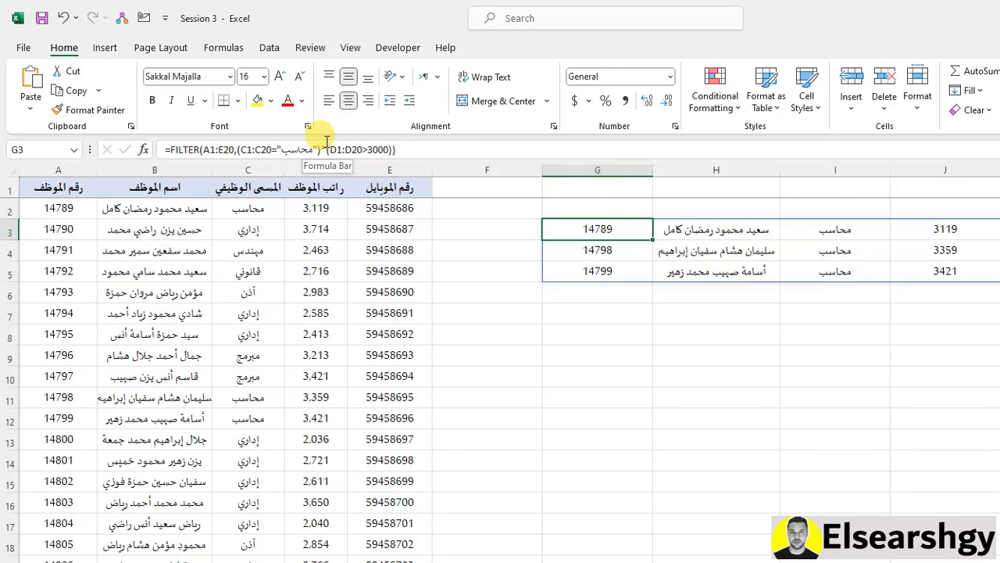
{"action": "key", "text": "Delete"}
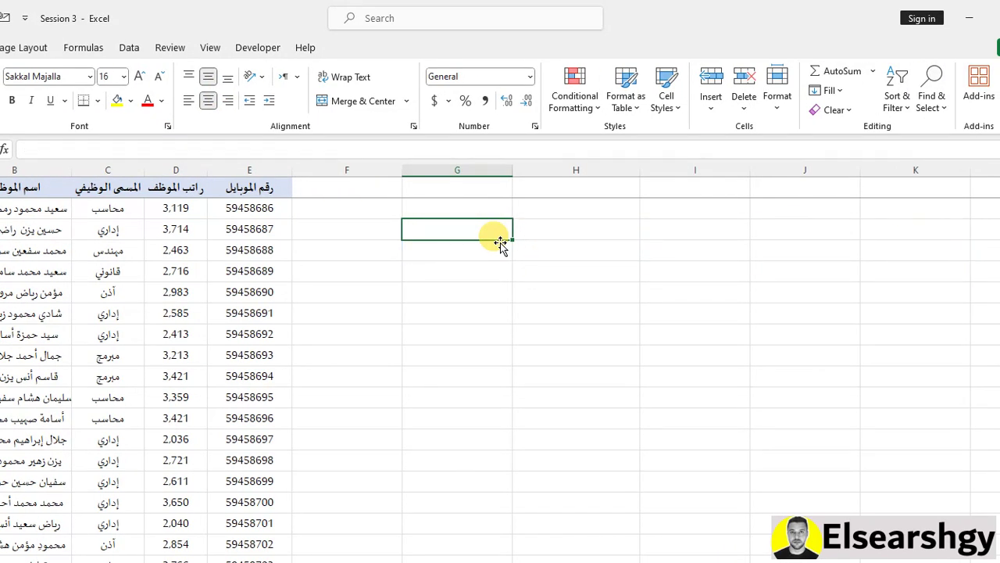
Step: Start a FILTER formula in G3 on A1:E20 with the first condition (C1:C20="محاسب") followed by a plus sign for OR
{"action": "type", "text": "=fi"}
{"action": "key", "text": "Down"}
{"action": "key", "text": "Tab"}
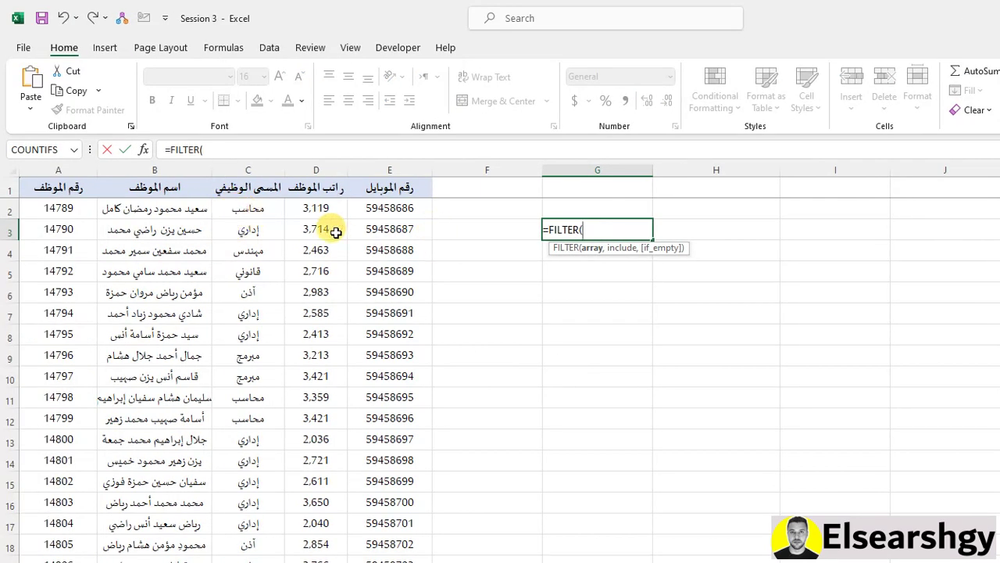
{"action": "left_click_drag", "start_coordinate": [57, 196], "coordinate": [406, 549]}
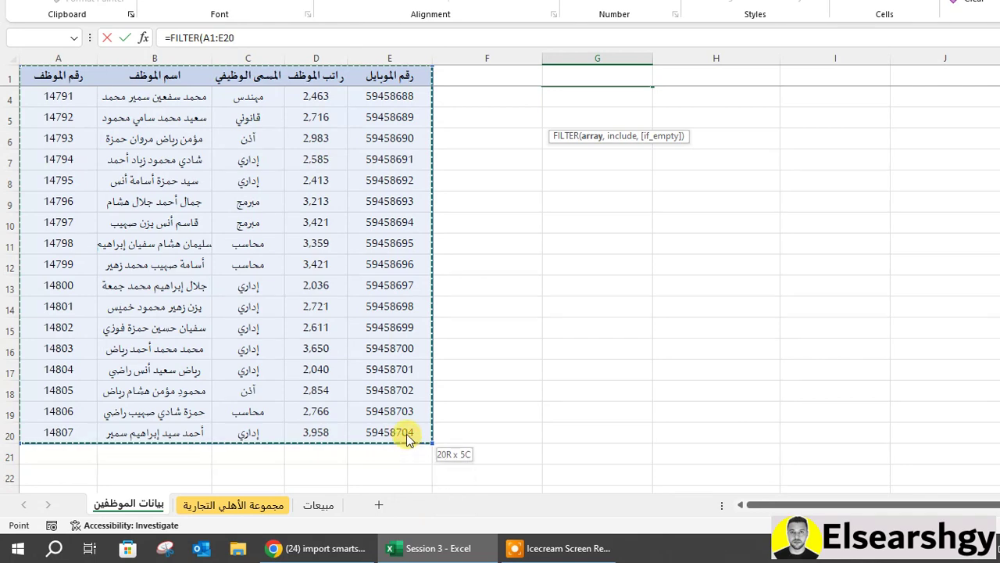
{"action": "left_click_drag", "start_coordinate": [406, 439], "coordinate": [406, 440]}
{"action": "scroll", "coordinate": [393, 327], "scroll_direction": "up", "scroll_amount": 1}
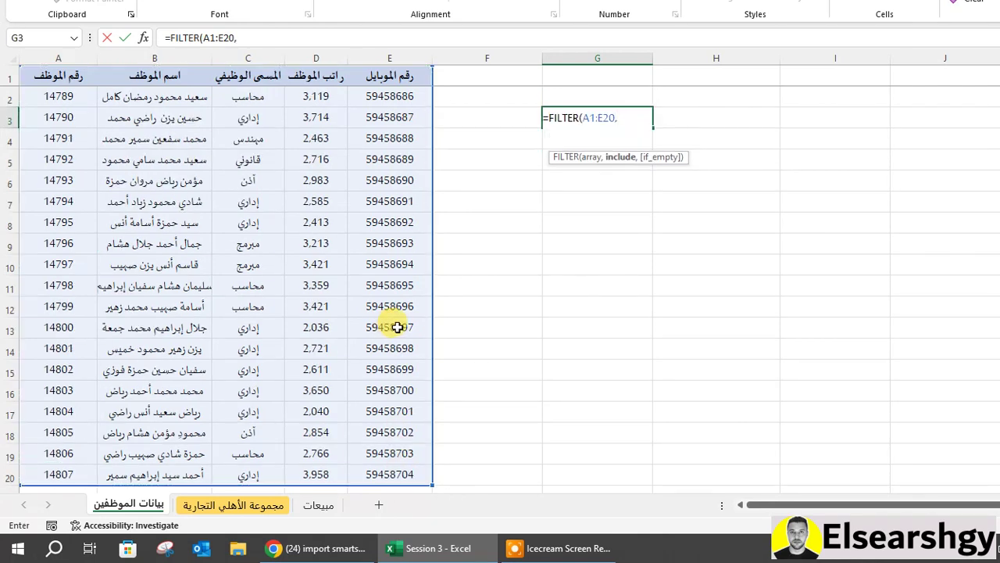
{"action": "type", "text": ","}
{"action": "left_click", "coordinate": [244, 76]}
{"action": "left_click_drag", "start_coordinate": [254, 214], "coordinate": [271, 472]}
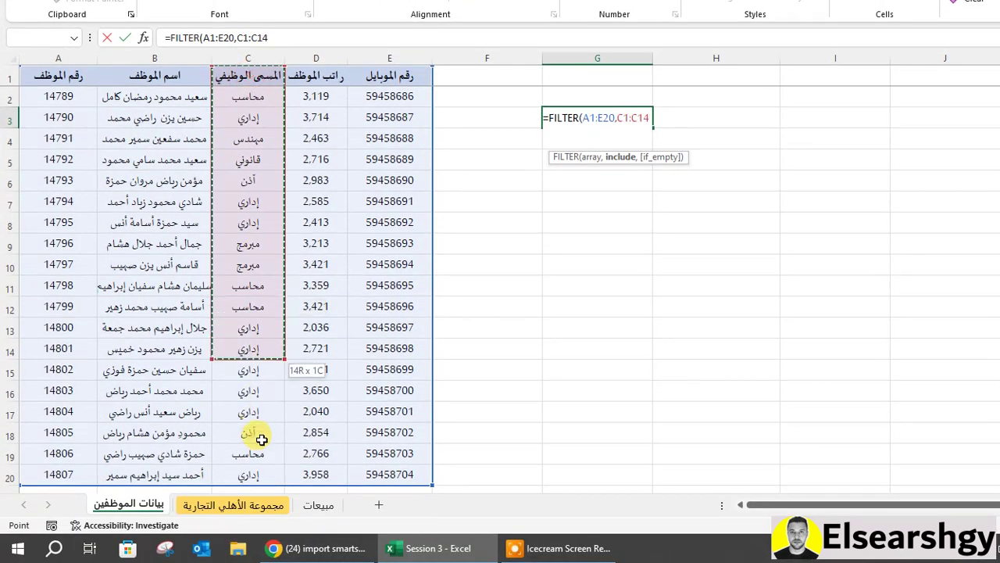
{"action": "type", "text": "="}
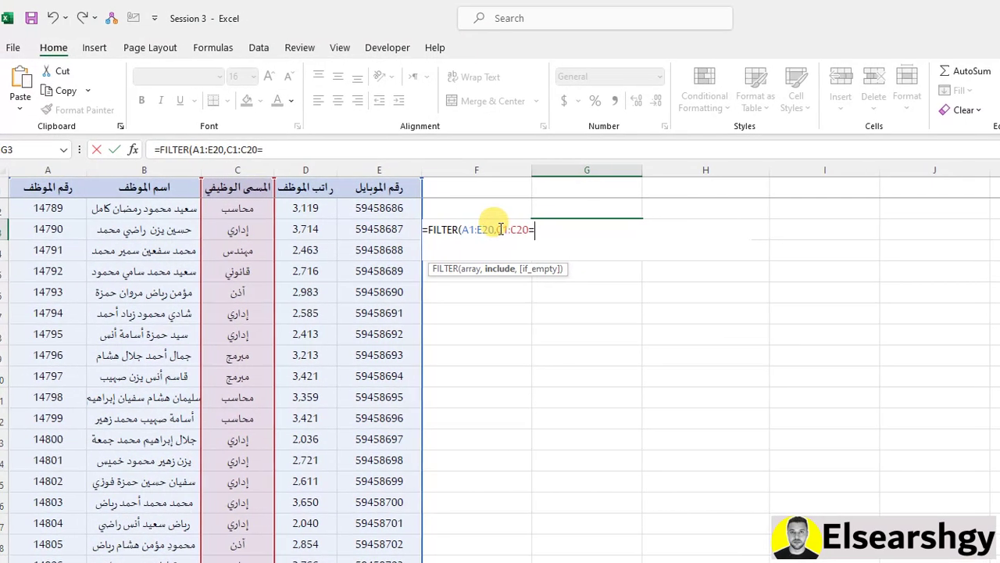
{"action": "left_click", "coordinate": [506, 115]}
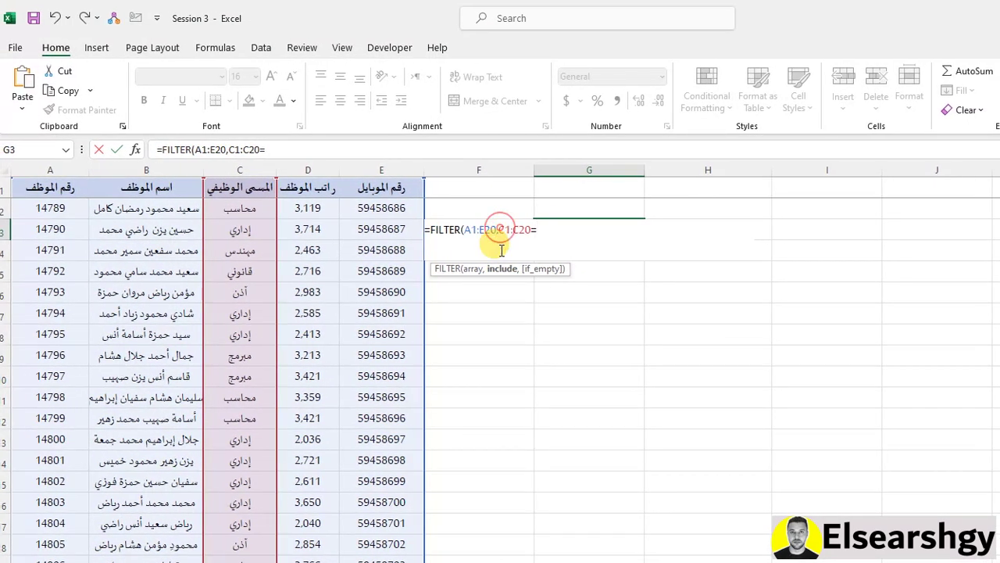
{"action": "type", "text": "("}
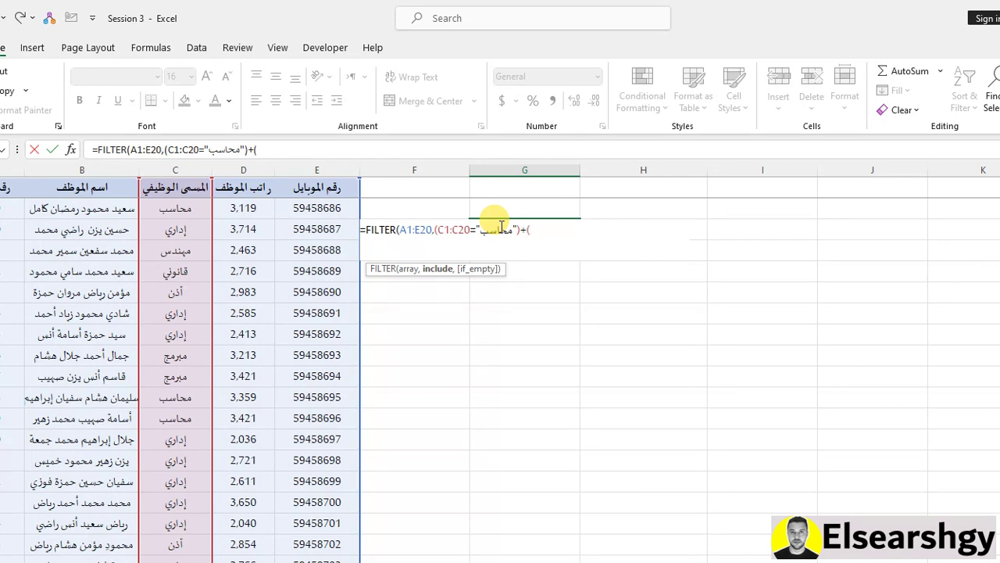
Step: Complete the FILTER formula in G3 with the second OR condition (C1:C20="مبرمج") and check the job titles in the results
{"action": "left_click_drag", "start_coordinate": [195, 189], "coordinate": [189, 449]}
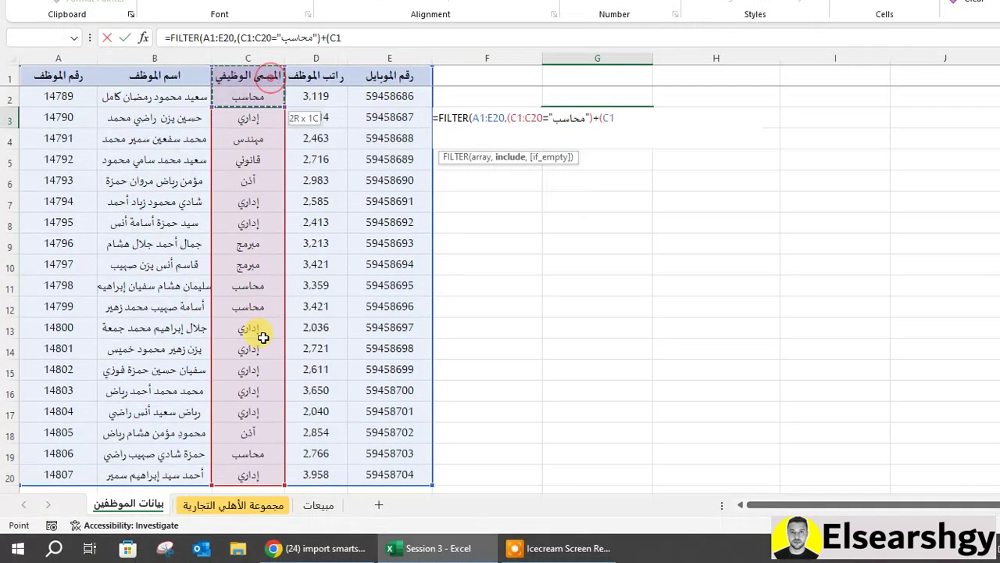
{"action": "left_click_drag", "start_coordinate": [264, 338], "coordinate": [264, 469]}
{"action": "type", "text": "="}
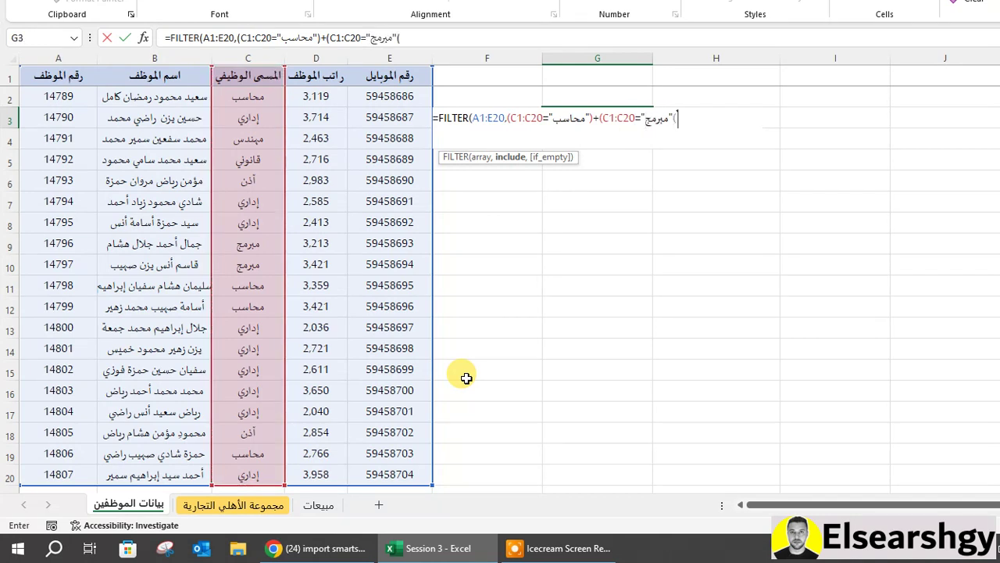
{"action": "type", "text": "\"مبرمج\"))"}
{"action": "key", "text": "Return"}
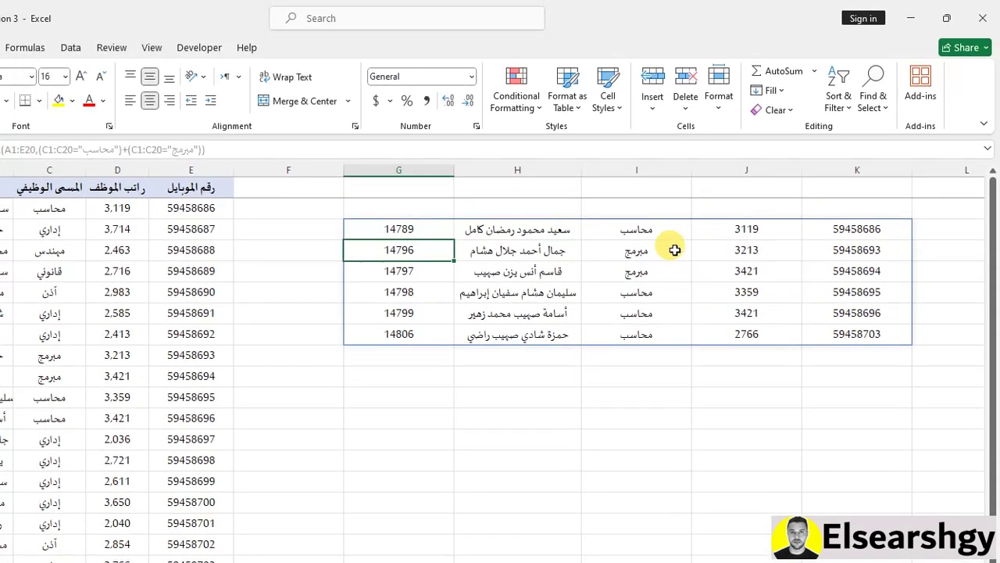
{"action": "left_click", "coordinate": [636, 229]}
{"action": "left_click", "coordinate": [636, 250]}
{"action": "left_click", "coordinate": [636, 292]}
{"action": "left_click", "coordinate": [637, 336]}
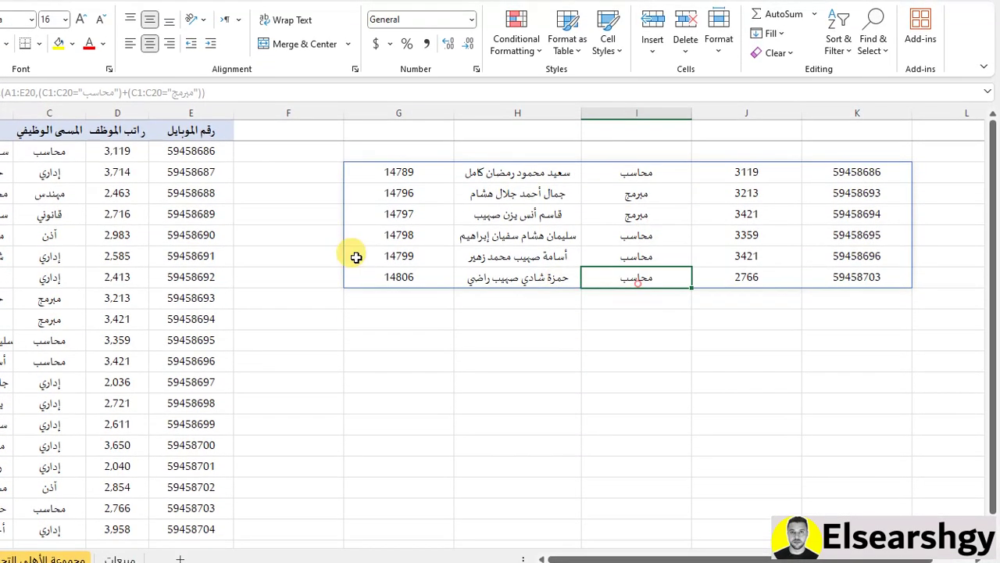
Step: Test the formula by replacing the job title in C2 with sdasd, check the filtered rows, and undo the change
{"action": "left_click", "coordinate": [58, 146]}
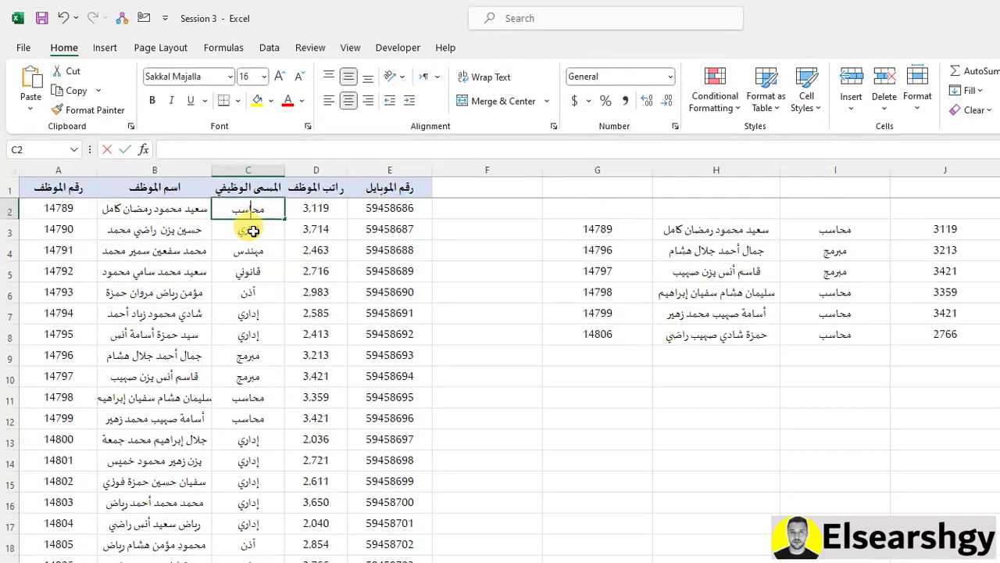
{"action": "type", "text": "sdasd"}
{"action": "left_click", "coordinate": [597, 439]}
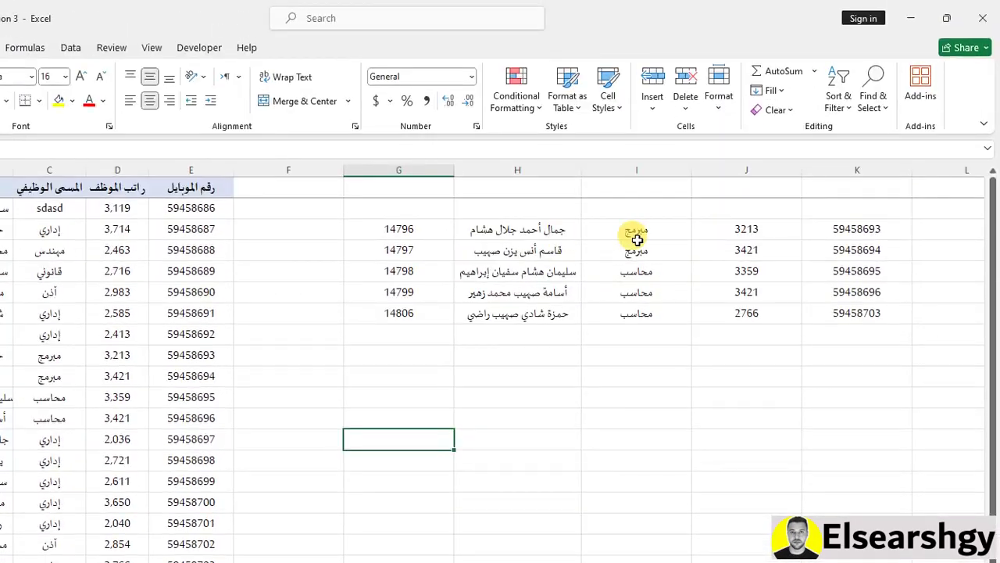
{"action": "left_click_drag", "start_coordinate": [661, 271], "coordinate": [661, 312]}
{"action": "key", "text": "ctrl+z"}
Step: Nest the FILTER formula in G3 inside a SORT function
{"action": "left_click", "coordinate": [398, 185]}
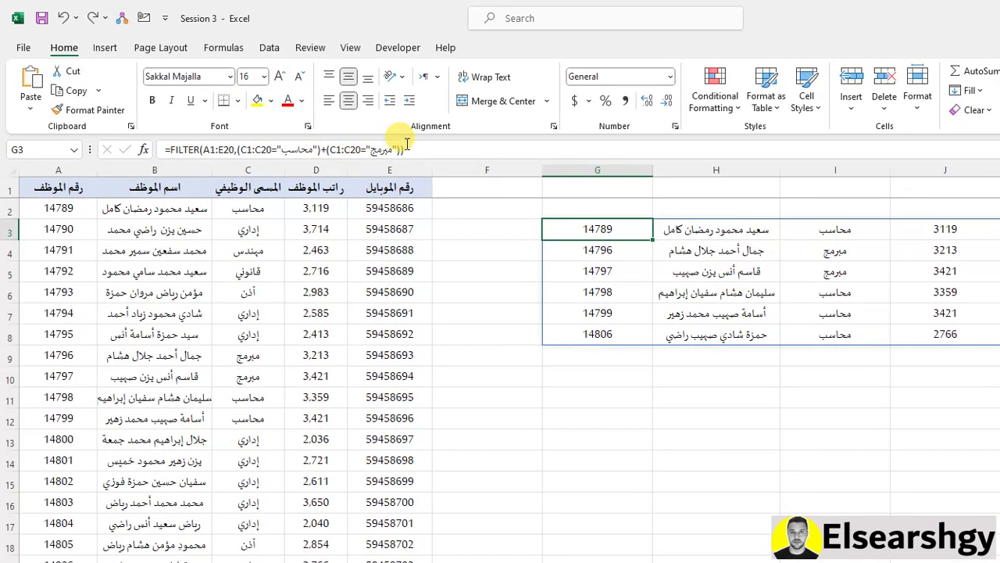
{"action": "left_click_drag", "start_coordinate": [206, 100], "coordinate": [73, 100]}
{"action": "left_click", "coordinate": [167, 149]}
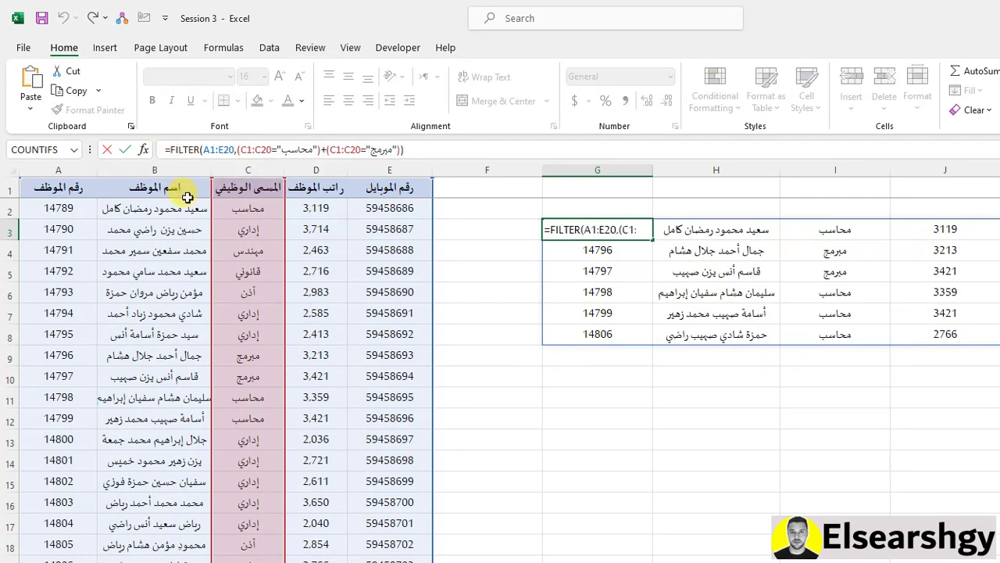
{"action": "type", "text": "sort"}
{"action": "key", "text": "Tab"}
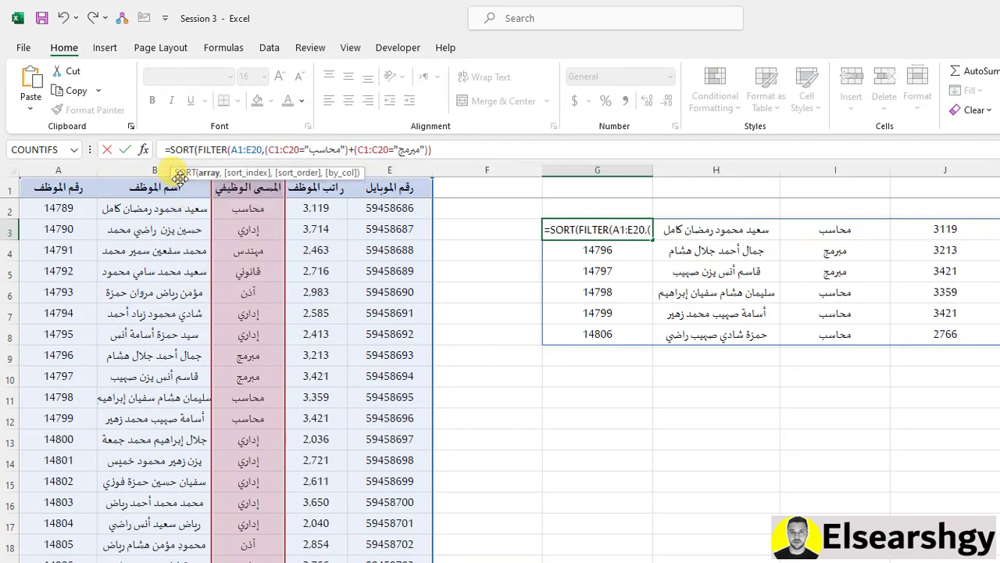
Step: Complete the SORT formula in G3 with sort index 1 and descending sort order -1
{"action": "left_click", "coordinate": [538, 152]}
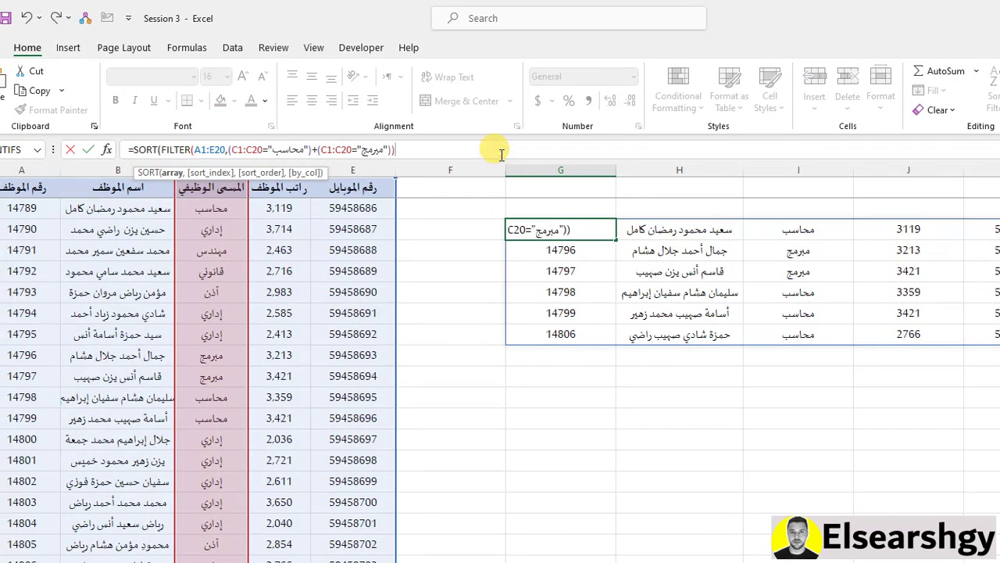
{"action": "type", "text": ",1"}
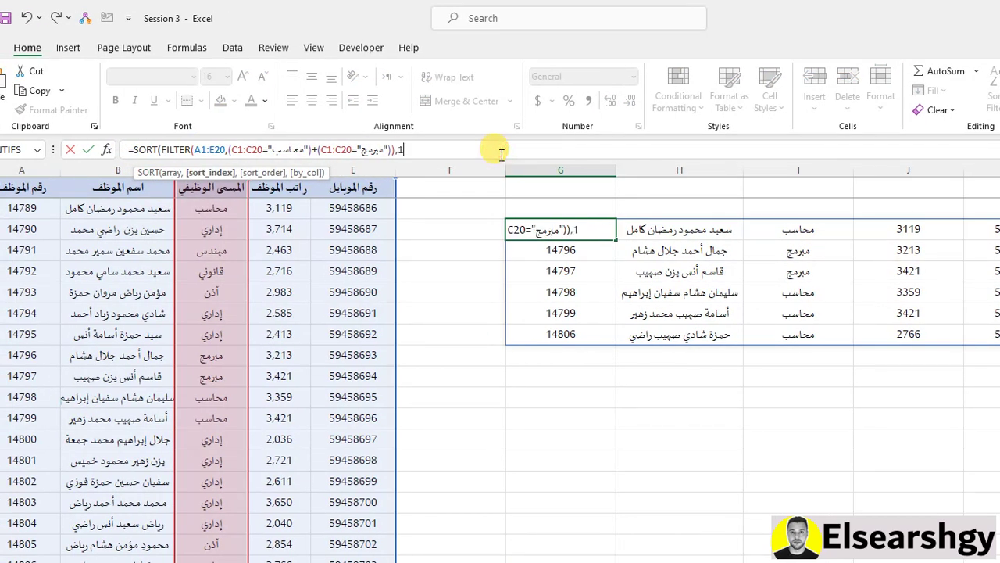
{"action": "type", "text": ","}
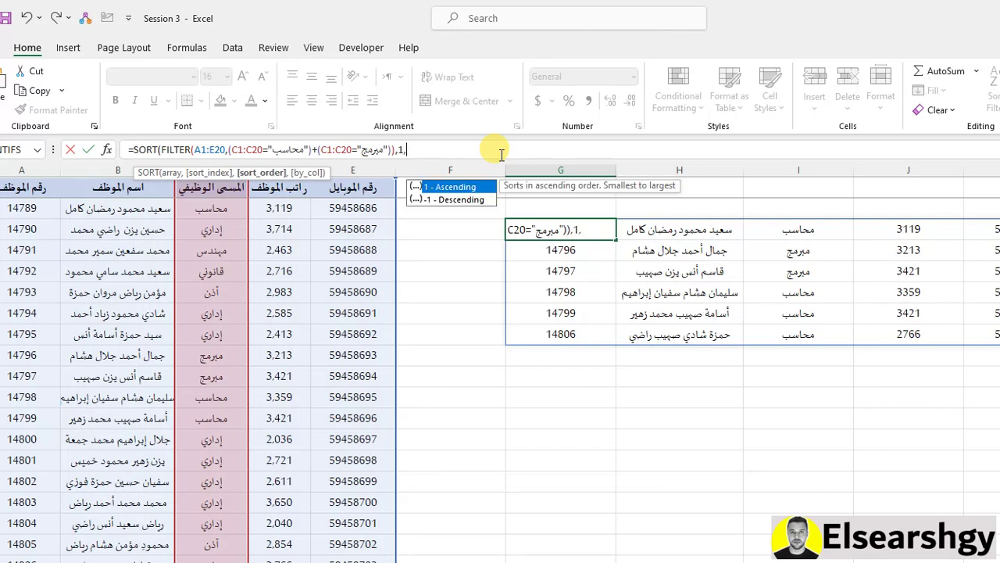
{"action": "key", "text": "Down"}
{"action": "key", "text": "Tab"}
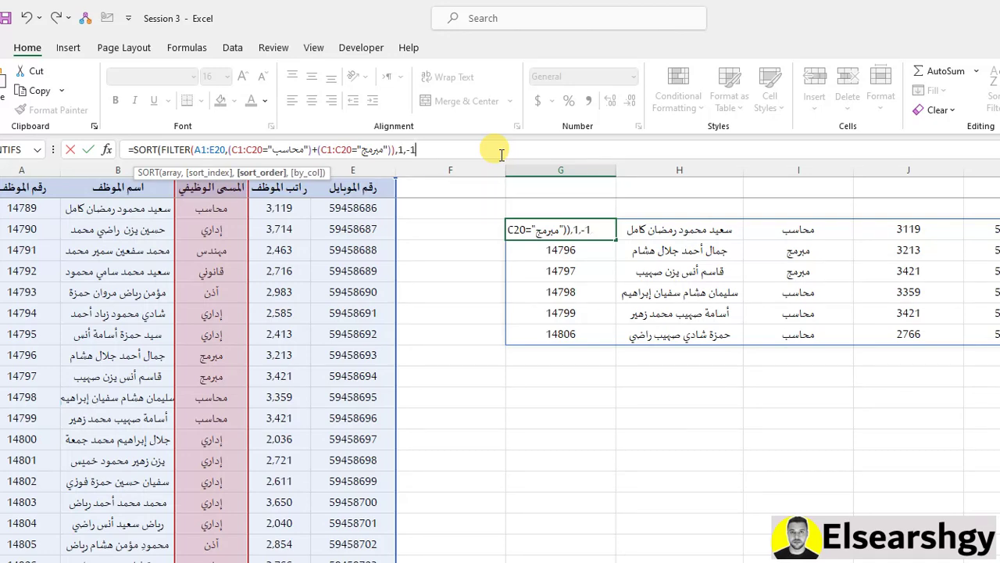
{"action": "type", "text": ")"}
{"action": "key", "text": "Return"}
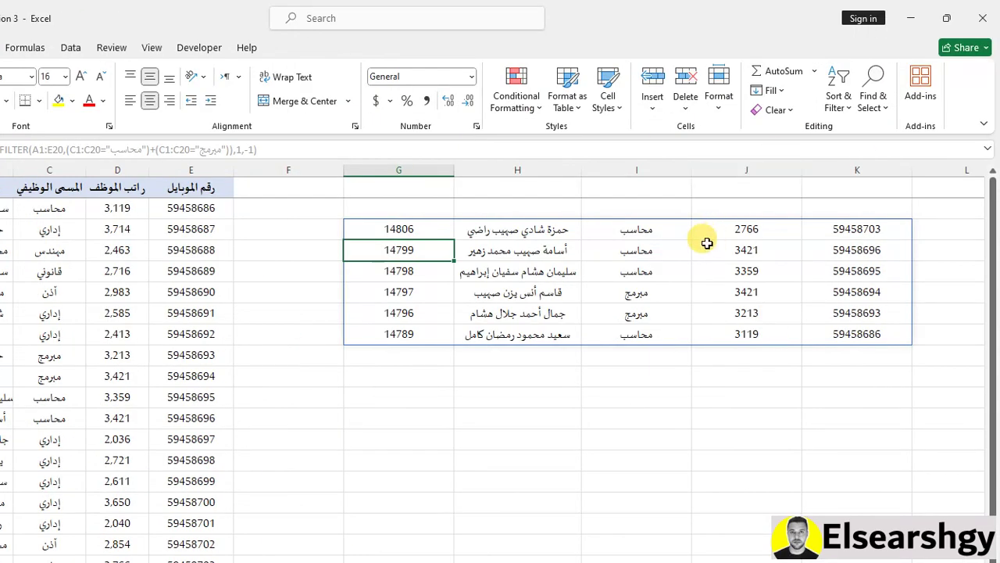
Step: Set the sort order of the SORT formula in G3 to ascending, 1
{"action": "left_click_drag", "start_coordinate": [834, 229], "coordinate": [835, 265]}
{"action": "left_click", "coordinate": [248, 145]}
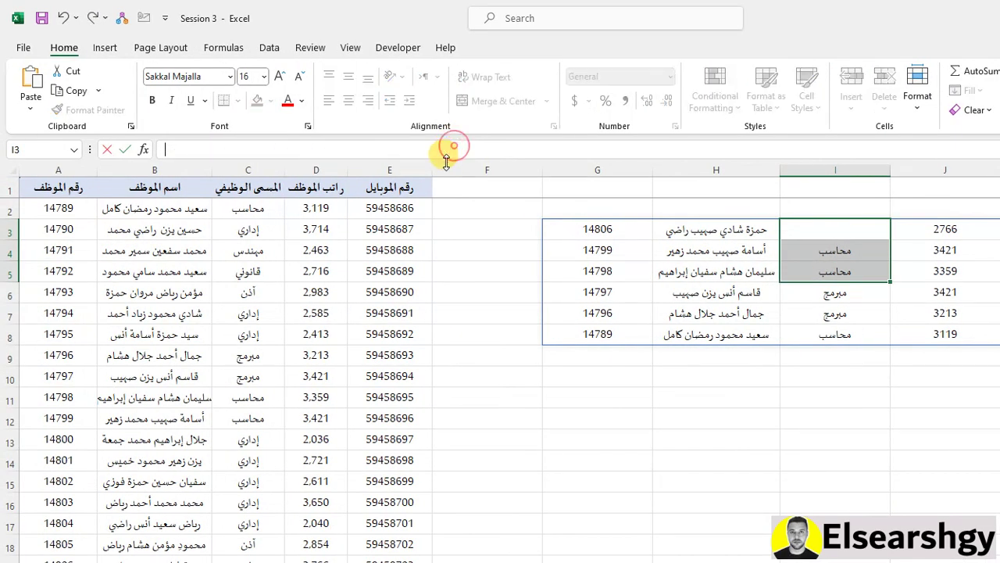
{"action": "key", "text": "Escape"}
{"action": "left_click", "coordinate": [570, 229]}
{"action": "left_click", "coordinate": [444, 149]}
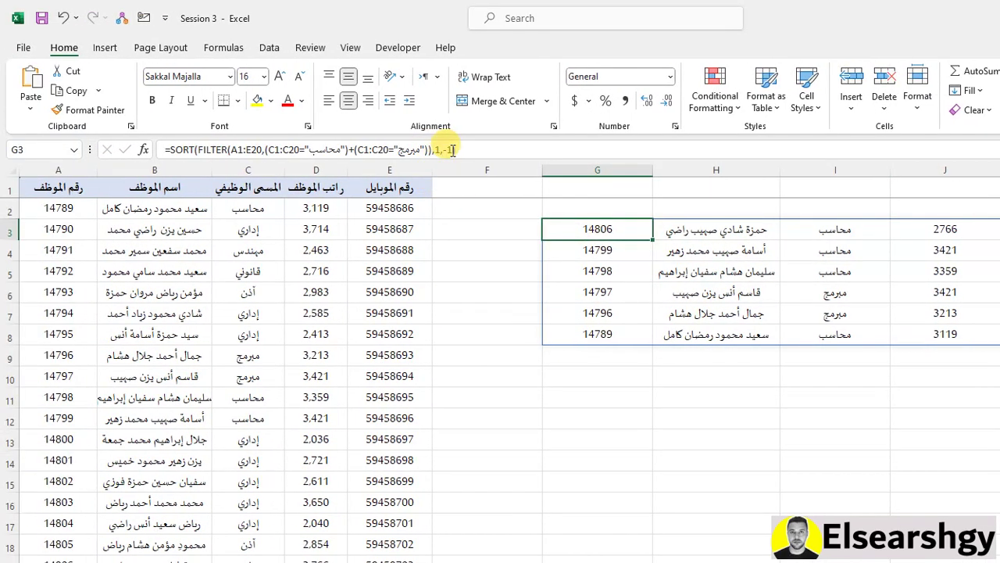
{"action": "key", "text": "BackSpace"}
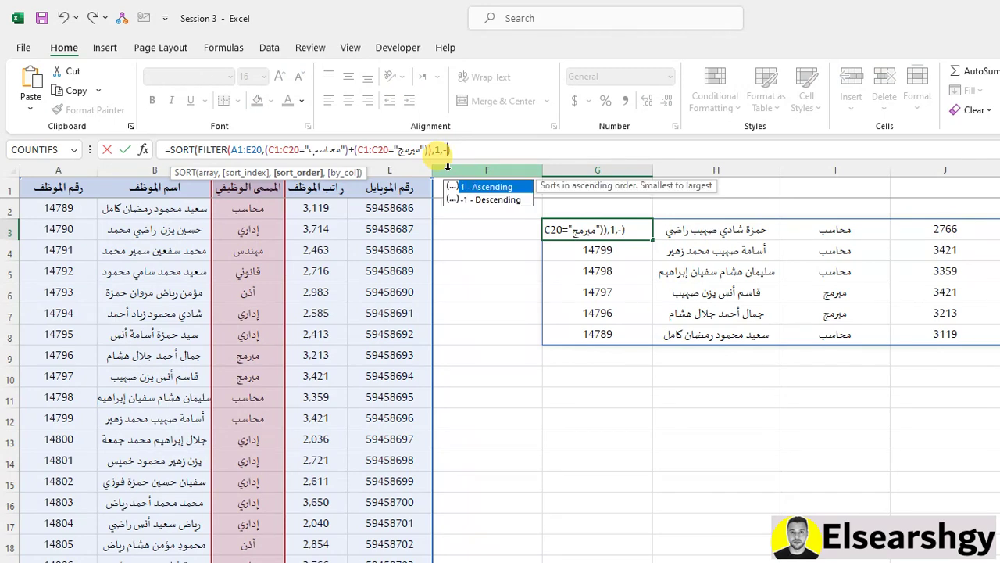
{"action": "type", "text": "1"}
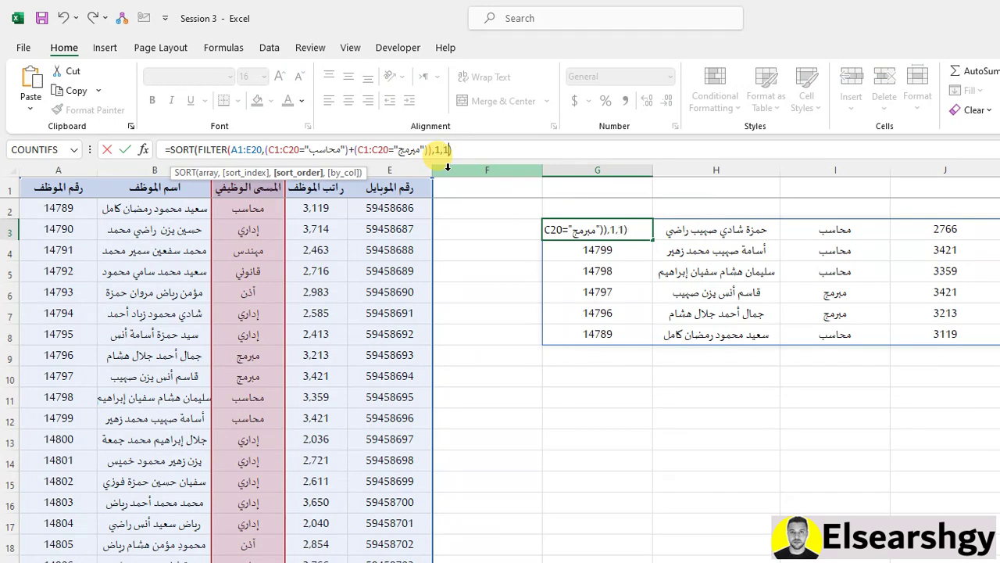
{"action": "key", "text": "Return"}
Step: Set the sort index of the SORT formula in G3 to 3 so the results are ordered by job title
{"action": "left_click", "coordinate": [827, 229]}
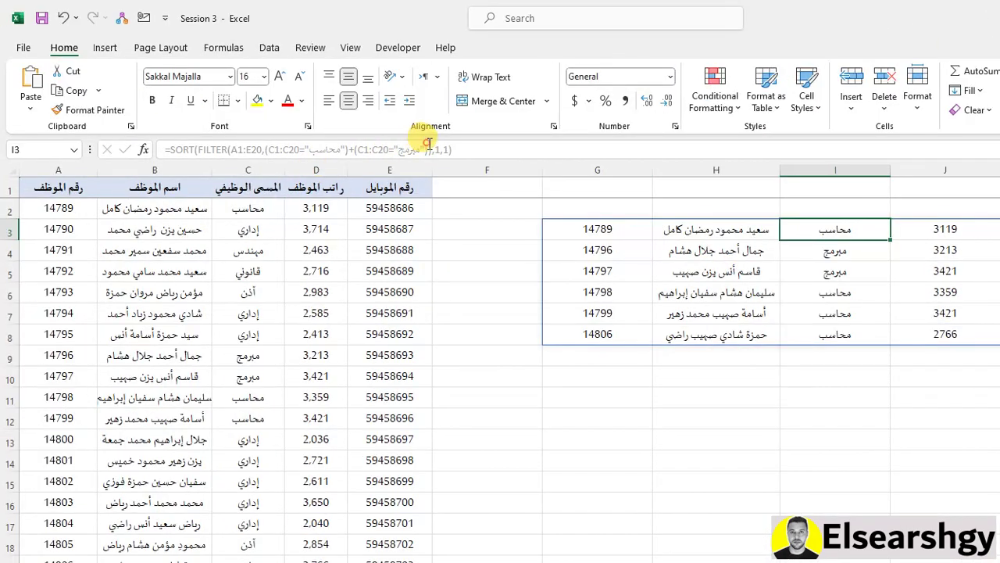
{"action": "left_click", "coordinate": [428, 148]}
{"action": "key", "text": "Escape"}
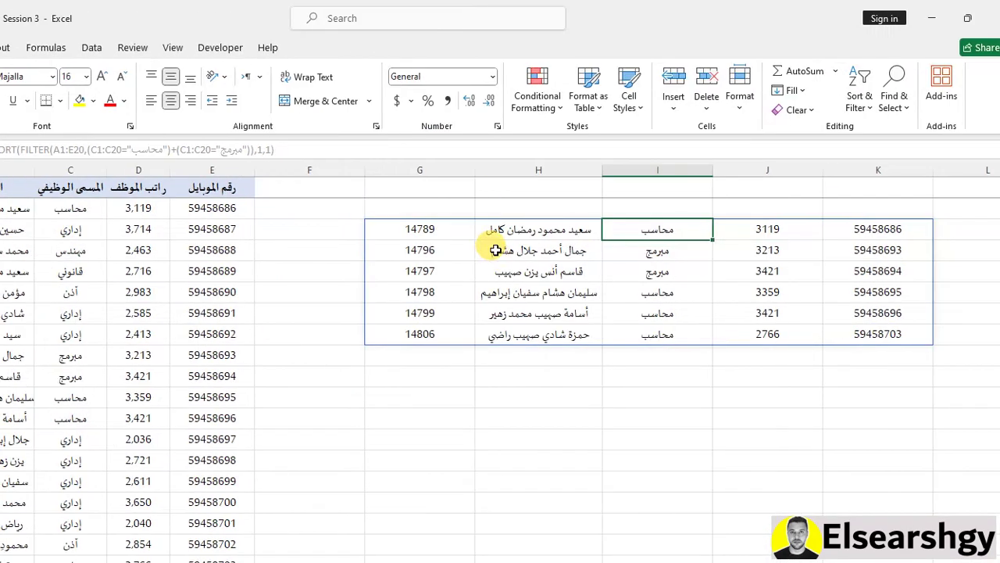
{"action": "left_click", "coordinate": [465, 228]}
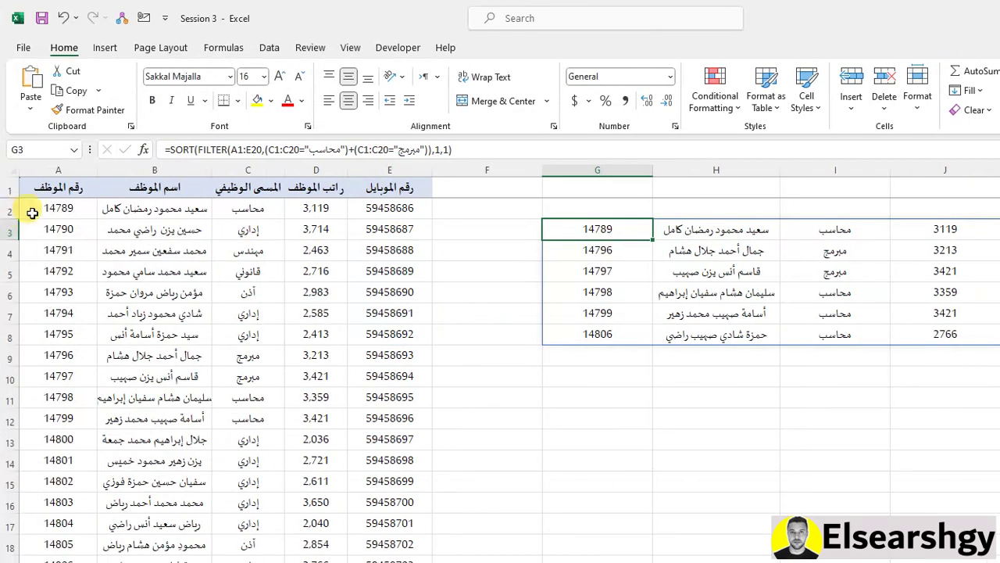
{"action": "left_click", "coordinate": [438, 148]}
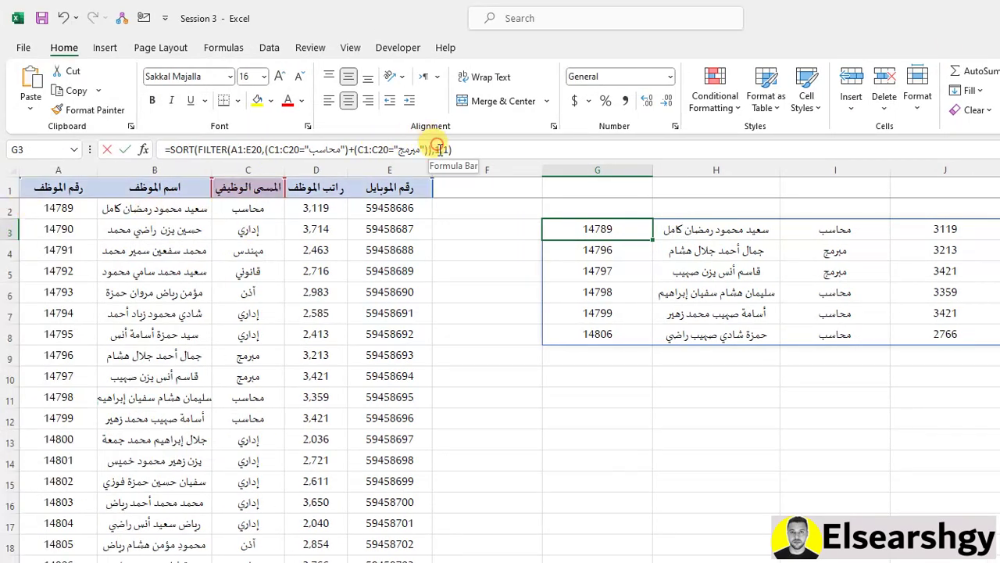
{"action": "type", "text": ",3"}
{"action": "key", "text": "Return"}
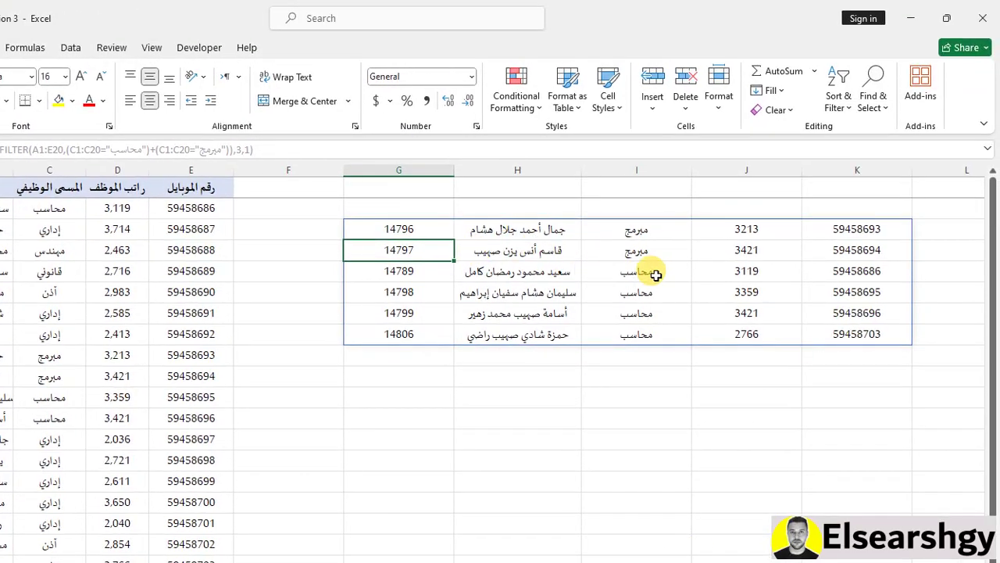
Step: Compare the order of the job titles in the sorted results with the source job titles in column C
{"action": "left_click_drag", "start_coordinate": [654, 275], "coordinate": [671, 337]}
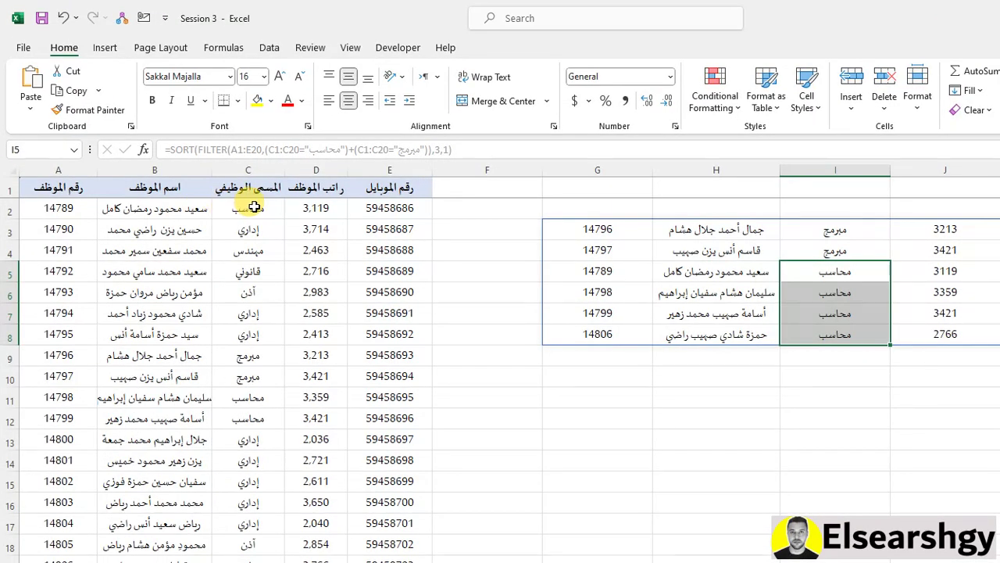
{"action": "left_click", "coordinate": [255, 207]}
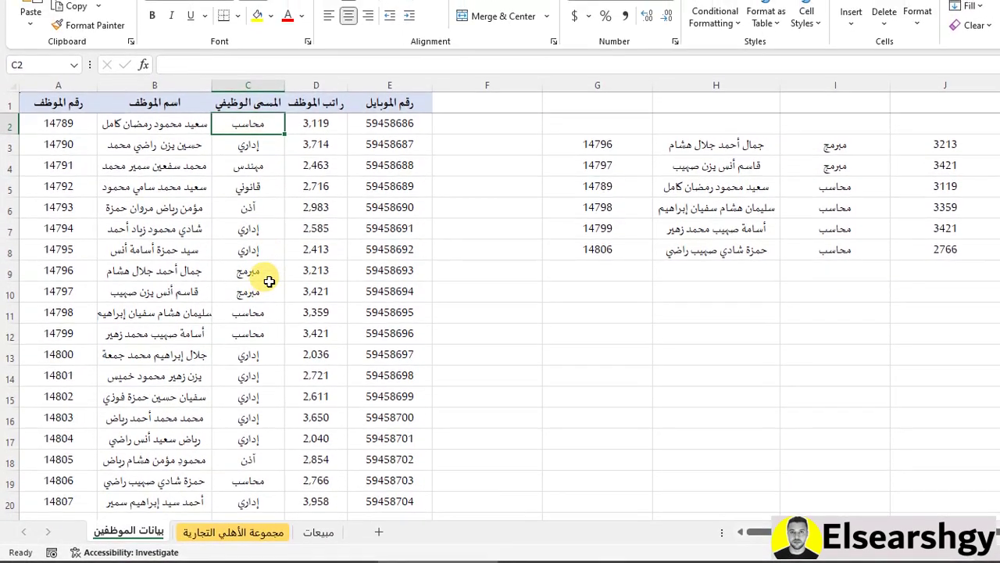
{"action": "left_click", "coordinate": [266, 356]}
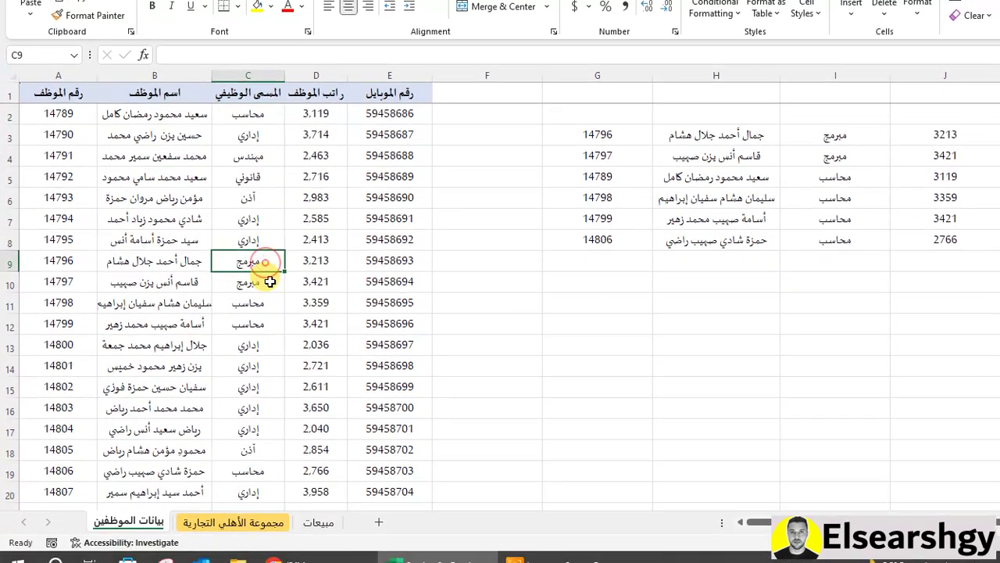
{"action": "left_click", "coordinate": [265, 302]}
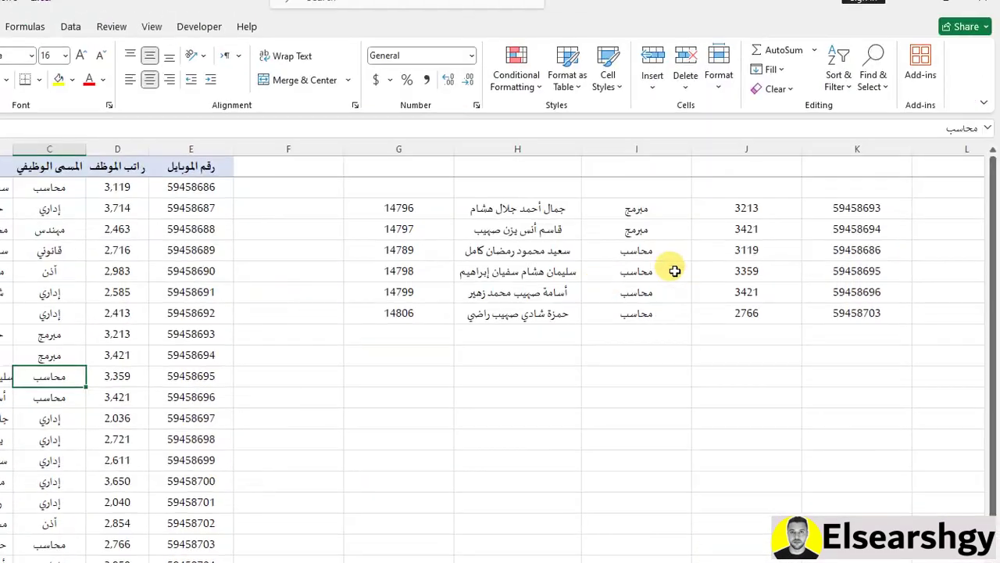
{"action": "left_click", "coordinate": [832, 134]}
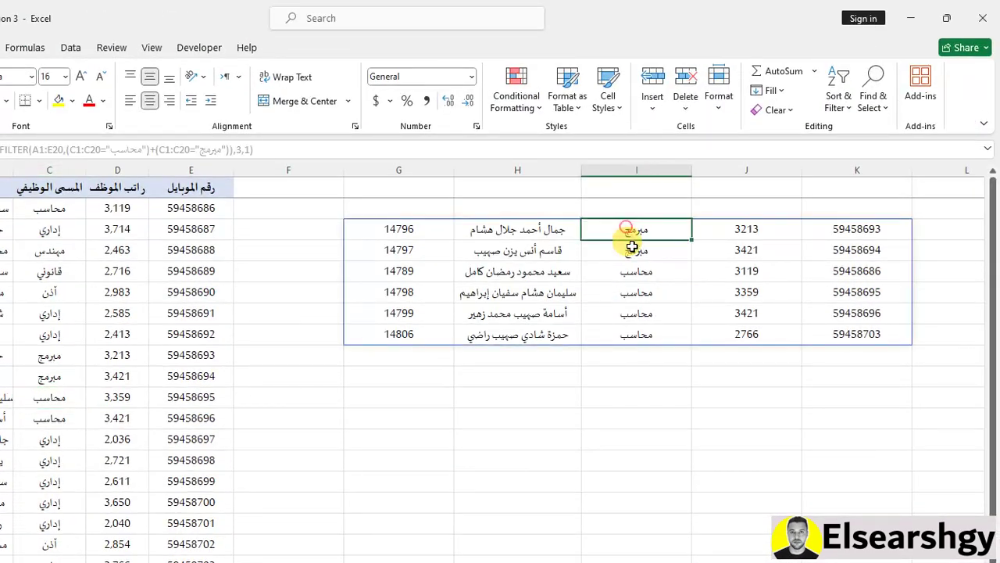
{"action": "left_click_drag", "start_coordinate": [632, 247], "coordinate": [663, 322]}
{"action": "left_click", "coordinate": [645, 228]}
Step: Clear the SORT formula from G3 and start a FILTER formula there with A1:A20 as the array
{"action": "left_click", "coordinate": [429, 232]}
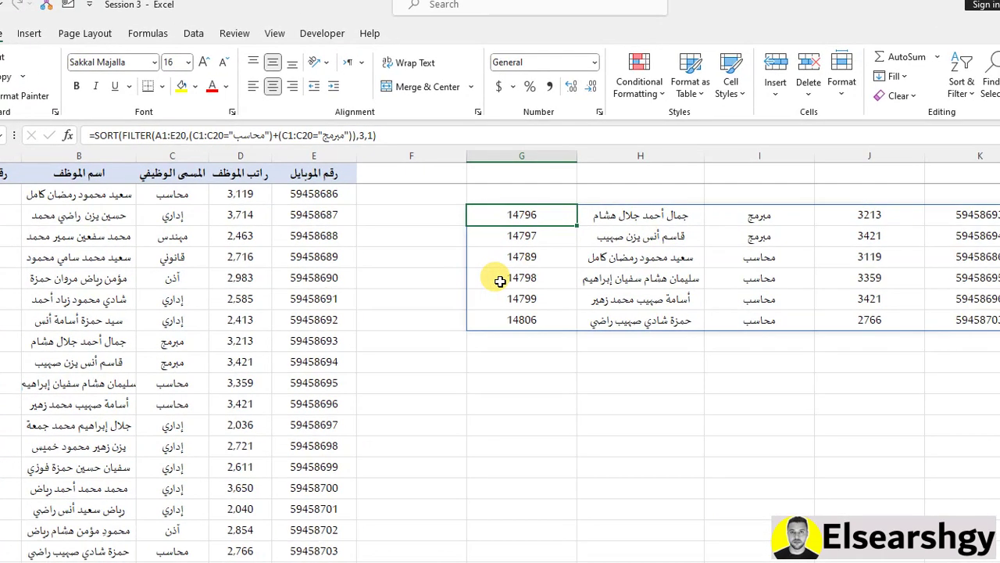
{"action": "key", "text": "Delete"}
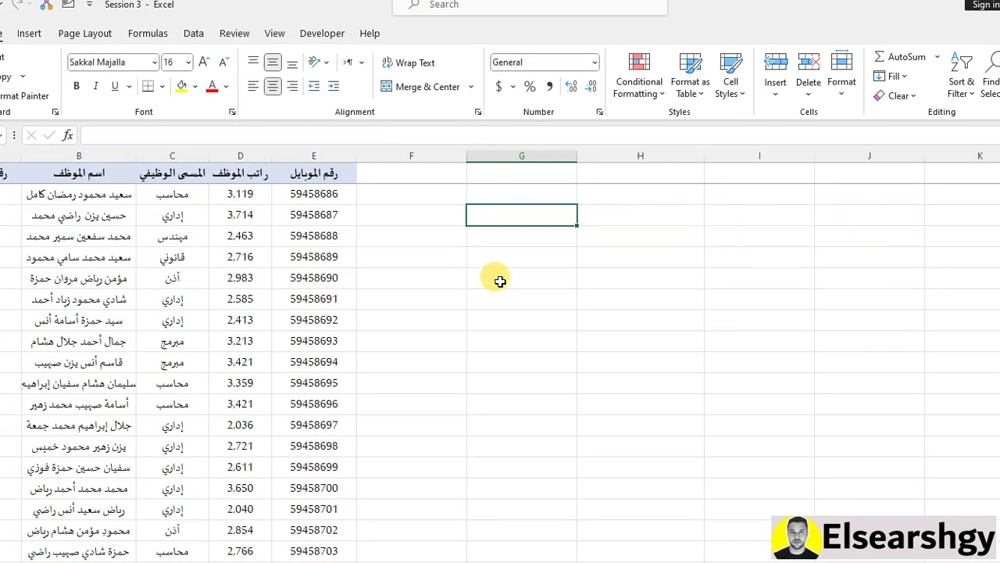
{"action": "type", "text": "=fil"}
{"action": "key", "text": "Tab"}
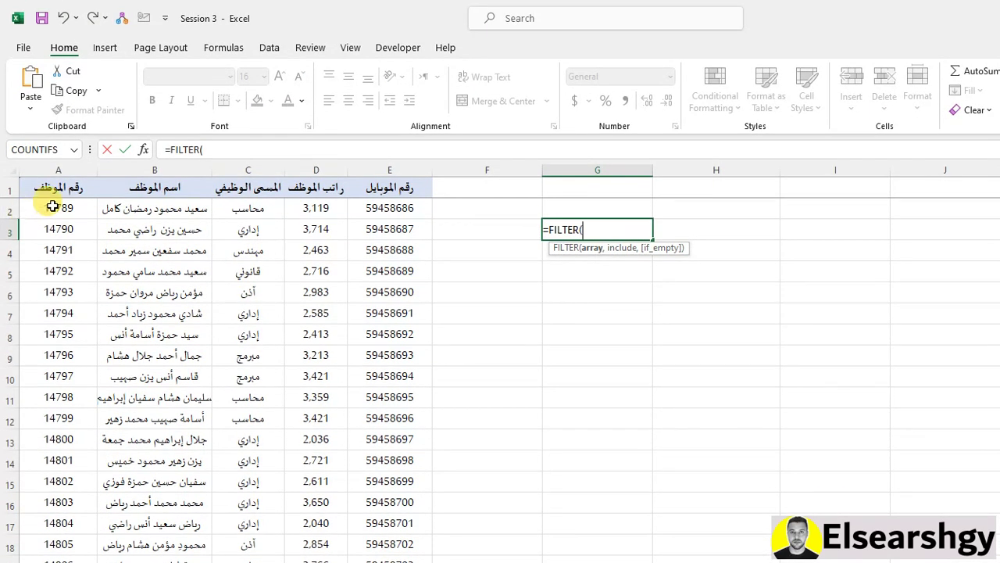
{"action": "left_click", "coordinate": [58, 188]}
{"action": "left_click_drag", "start_coordinate": [67, 290], "coordinate": [60, 562]}
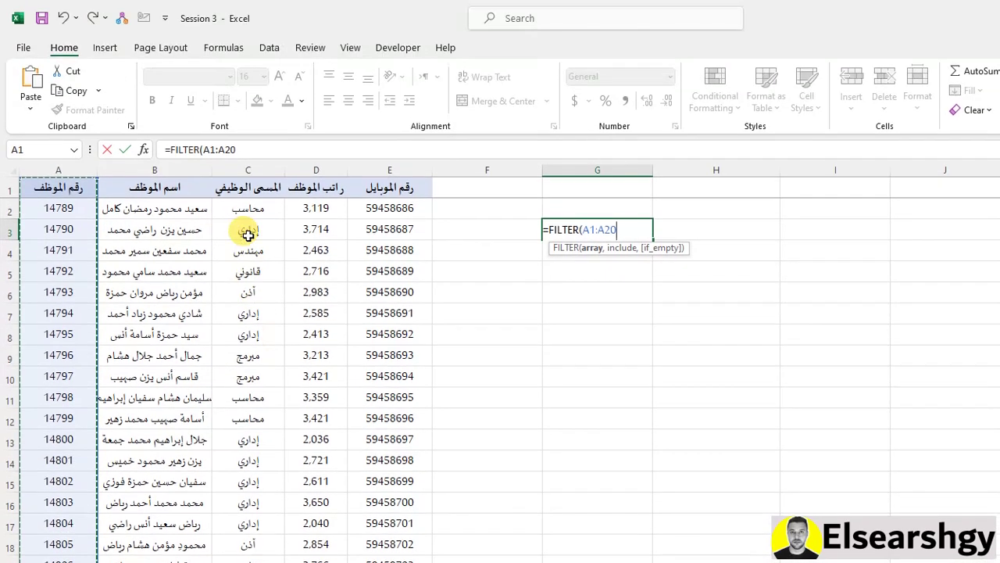
Step: Try completing the FILTER formula in G3 with C1:C20 as include and C1:C20="محاسب" as if_empty, and clear the cell
{"action": "type", "text": ","}
{"action": "left_click_drag", "start_coordinate": [270, 189], "coordinate": [268, 562]}
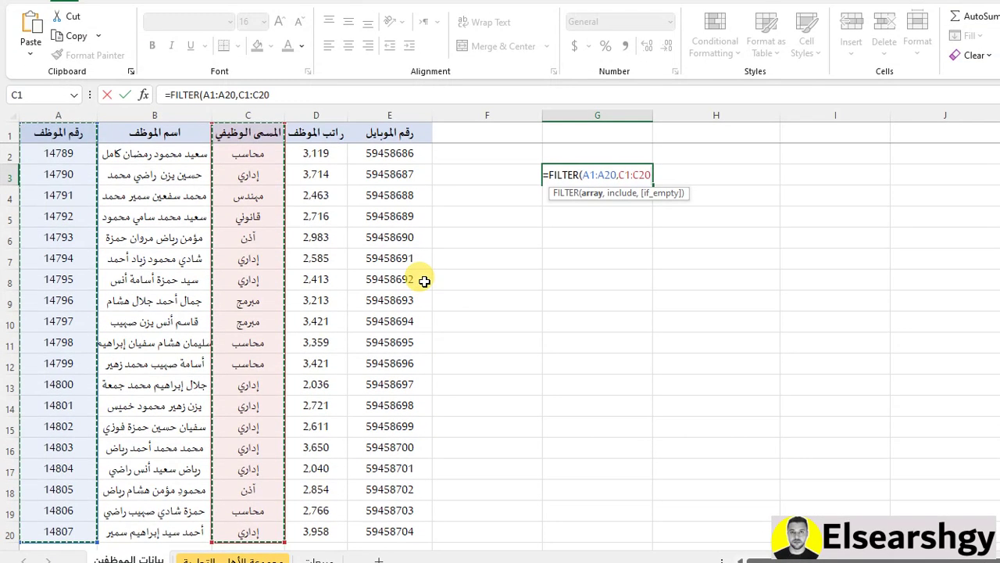
{"action": "type", "text": ","}
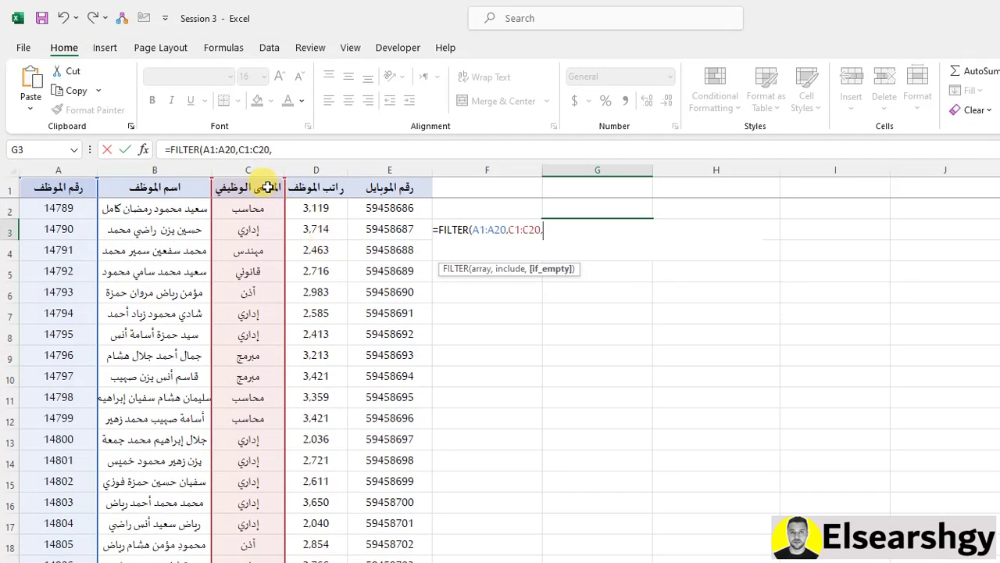
{"action": "left_click_drag", "start_coordinate": [262, 184], "coordinate": [284, 562]}
{"action": "type", "text": "=\"محاسب"}
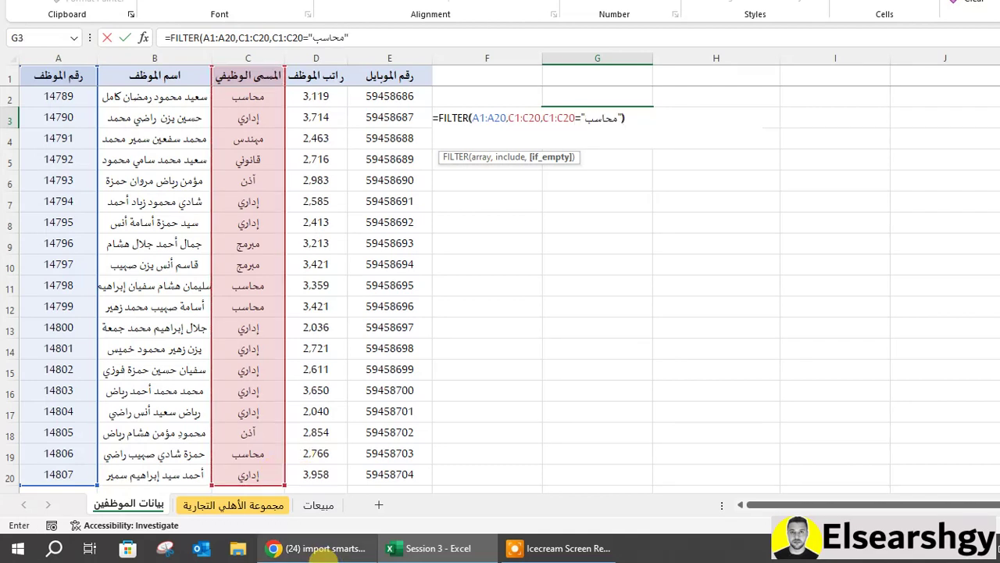
{"action": "key", "text": "Return"}
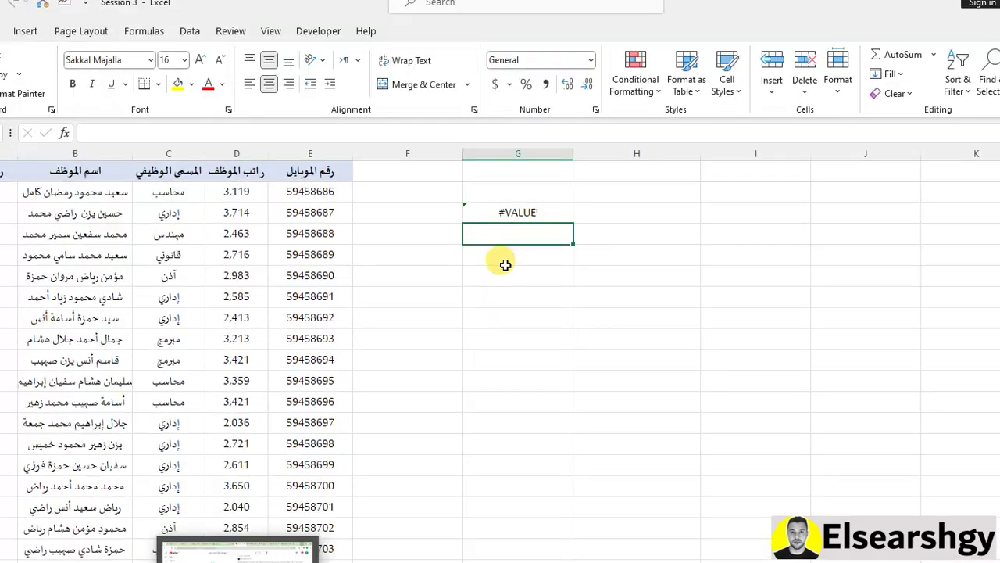
{"action": "left_click", "coordinate": [612, 113]}
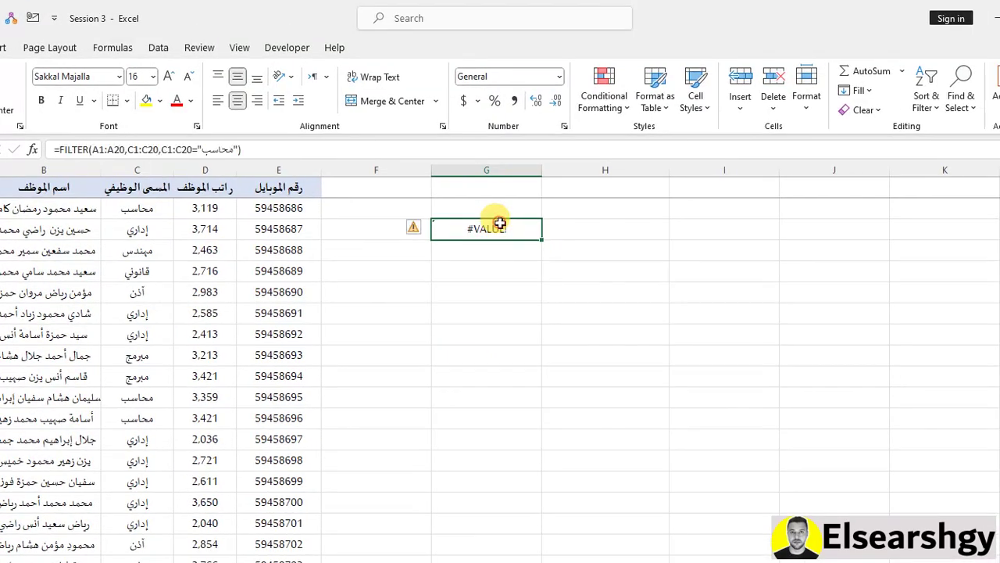
{"action": "key", "text": "Delete"}
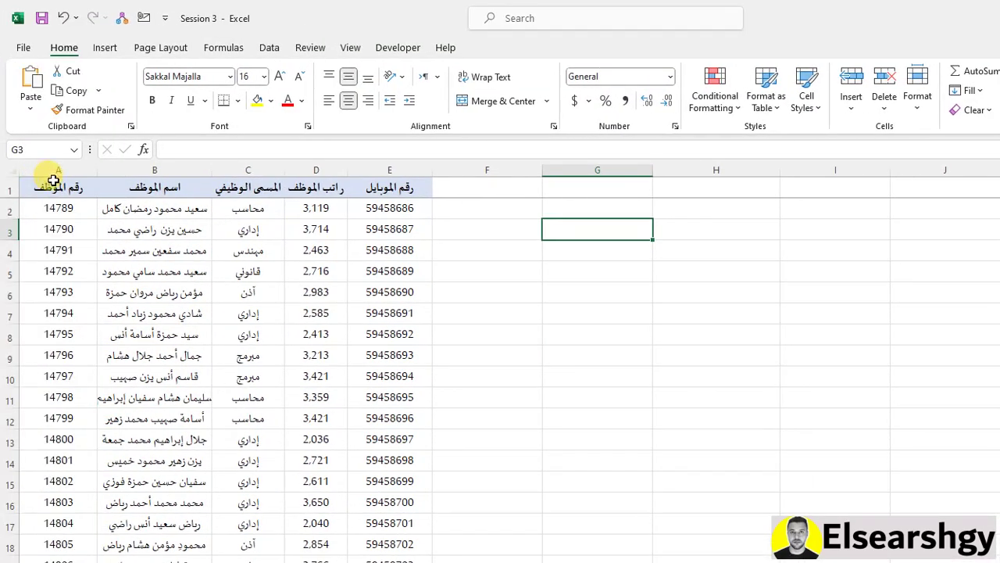
Step: Start a new FILTER formula in G3 with the whole employee range A1:E20 as the array
{"action": "left_click_drag", "start_coordinate": [51, 180], "coordinate": [404, 484]}
{"action": "left_click", "coordinate": [566, 224]}
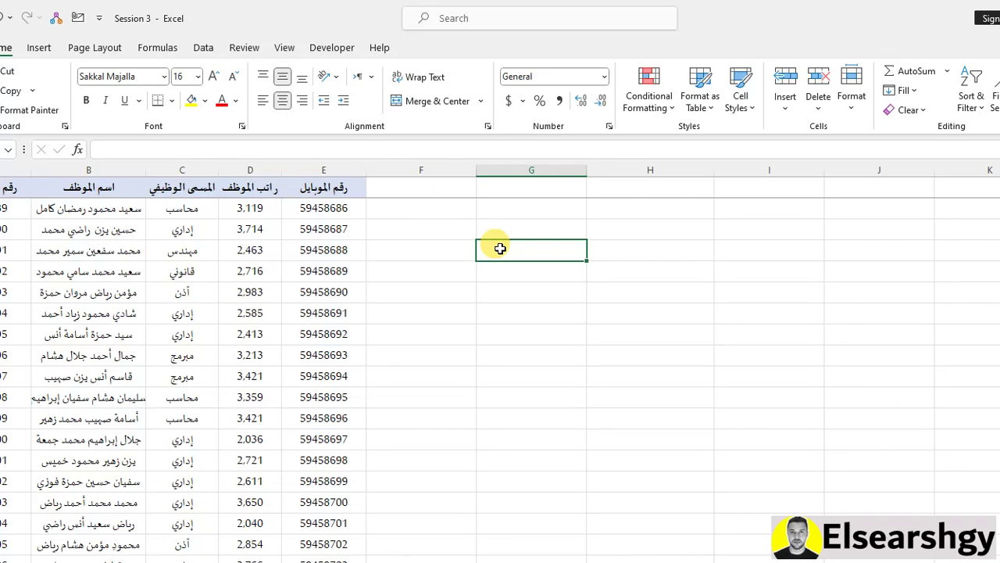
{"action": "left_click", "coordinate": [543, 224]}
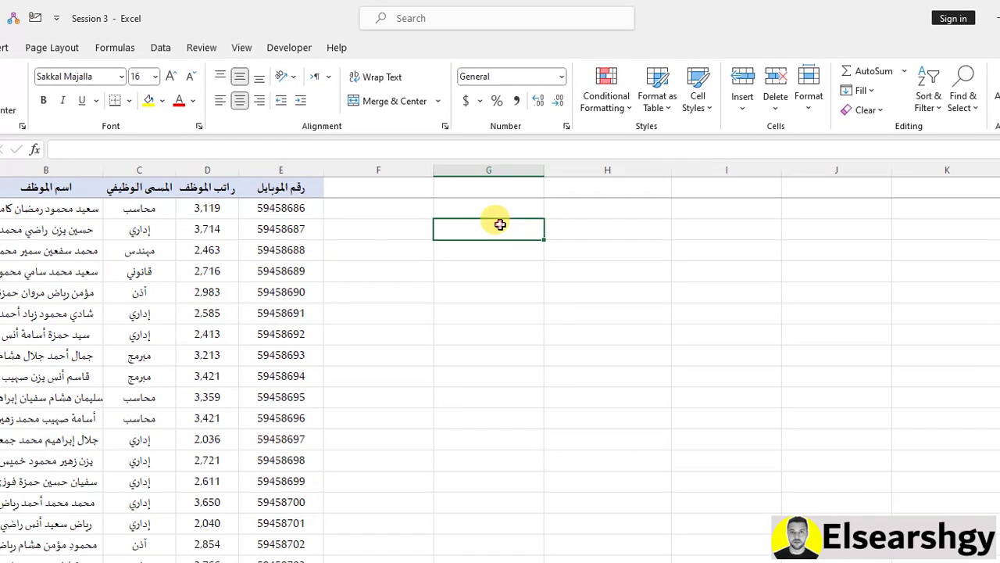
{"action": "type", "text": "="}
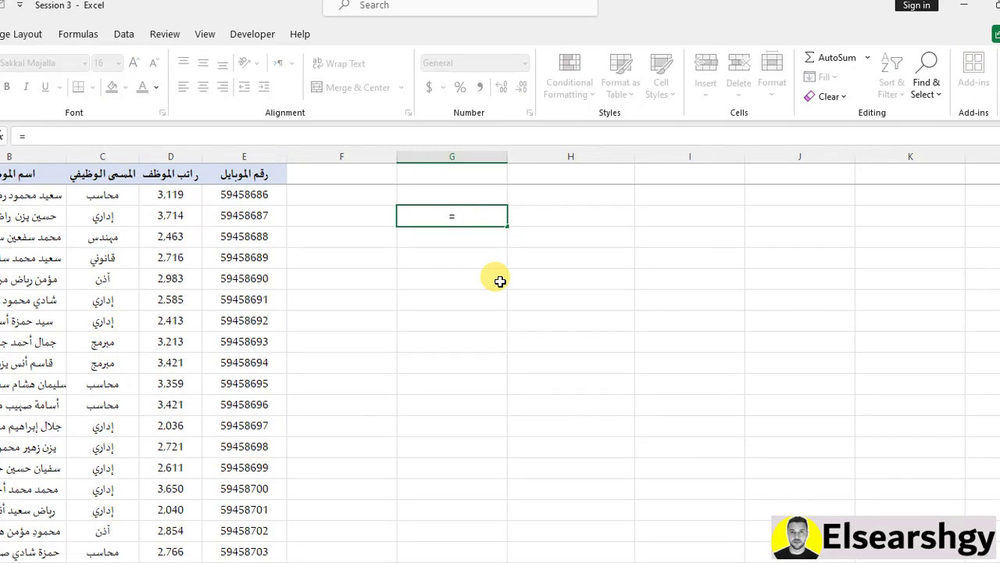
{"action": "type", "text": "FILTER("}
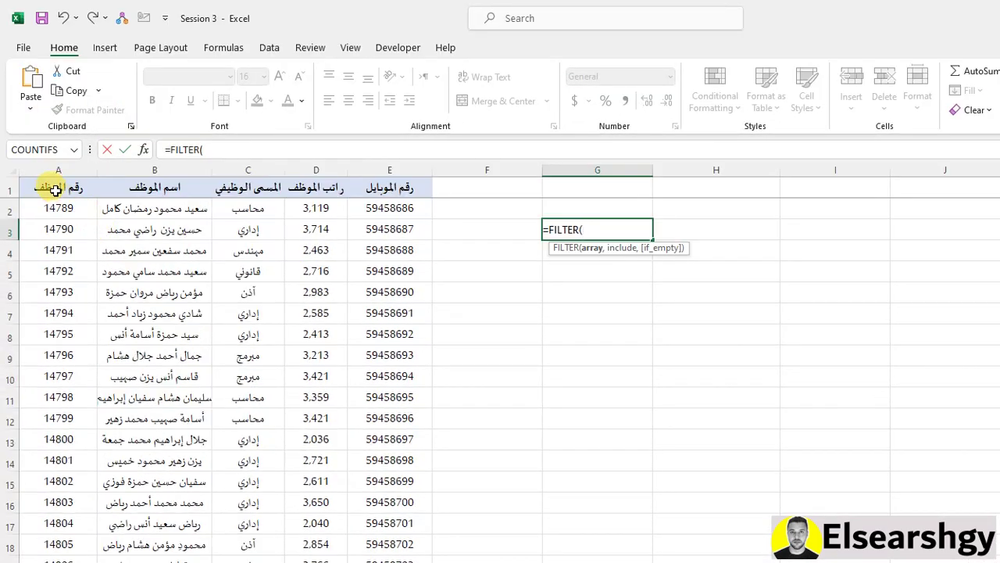
{"action": "left_click_drag", "start_coordinate": [56, 190], "coordinate": [395, 562]}
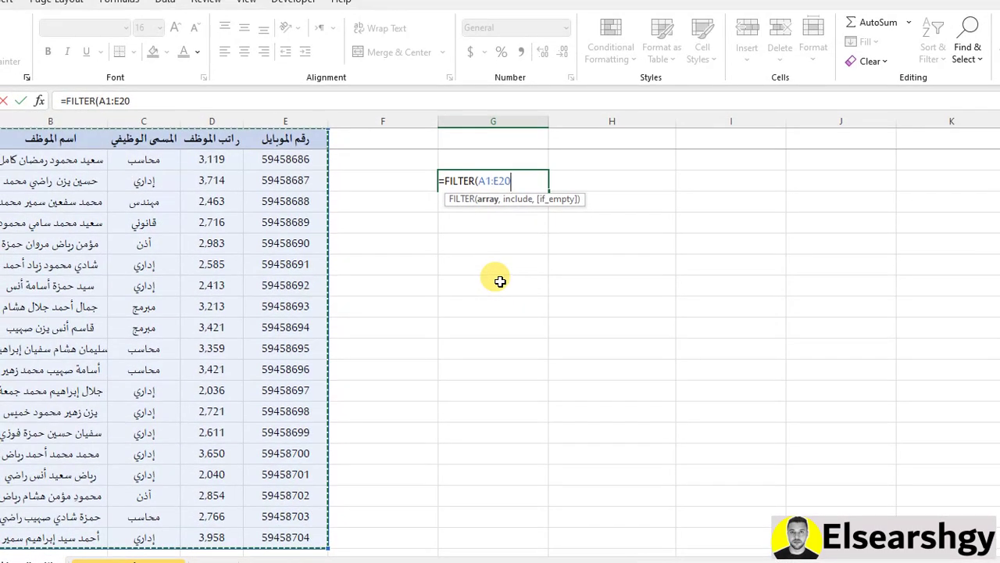
{"action": "type", "text": ","}
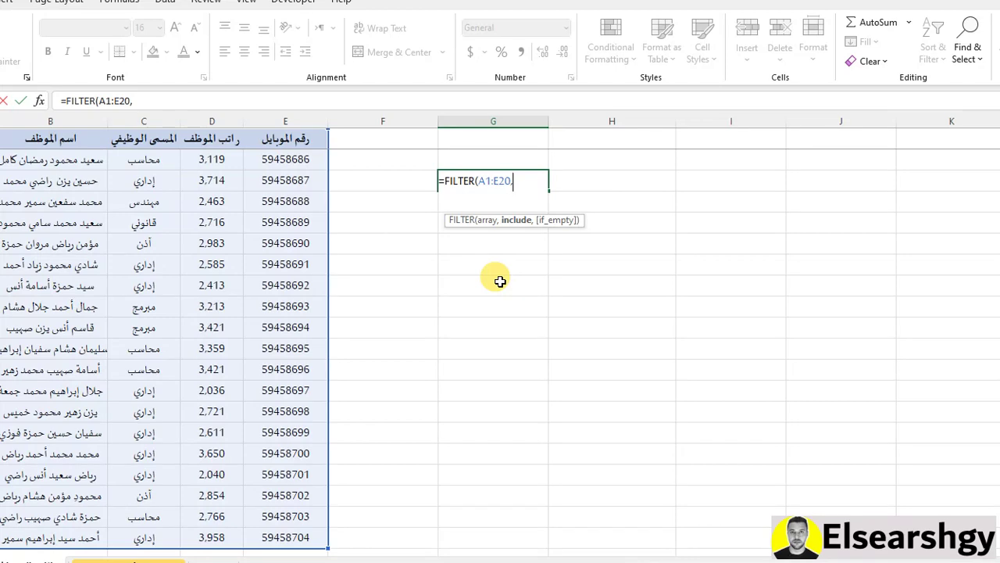
Step: Add the salary condition D1:D20>=3000 to the include argument in its own parentheses, followed by the + operator
{"action": "type", "text": "("}
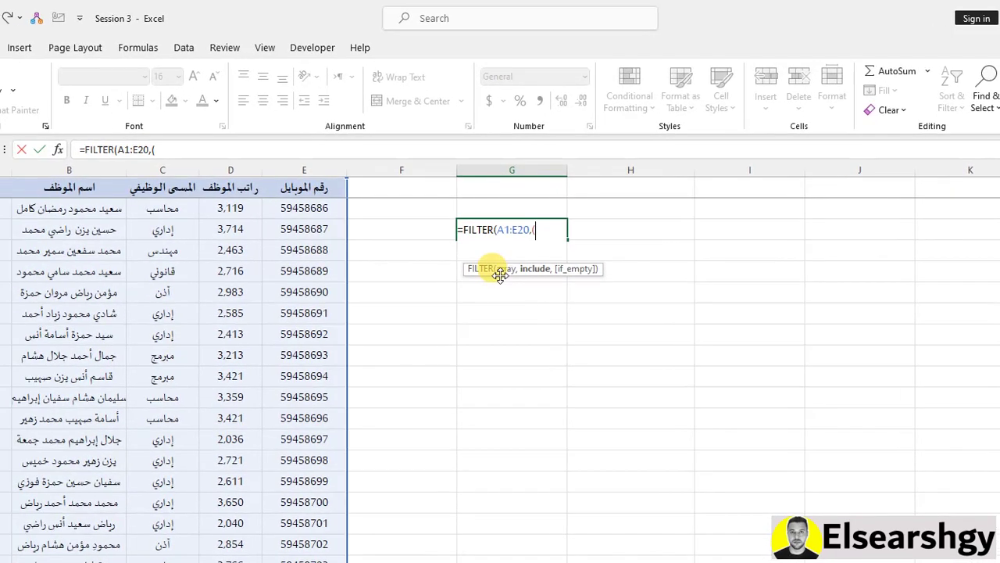
{"action": "left_click_drag", "start_coordinate": [225, 189], "coordinate": [216, 562]}
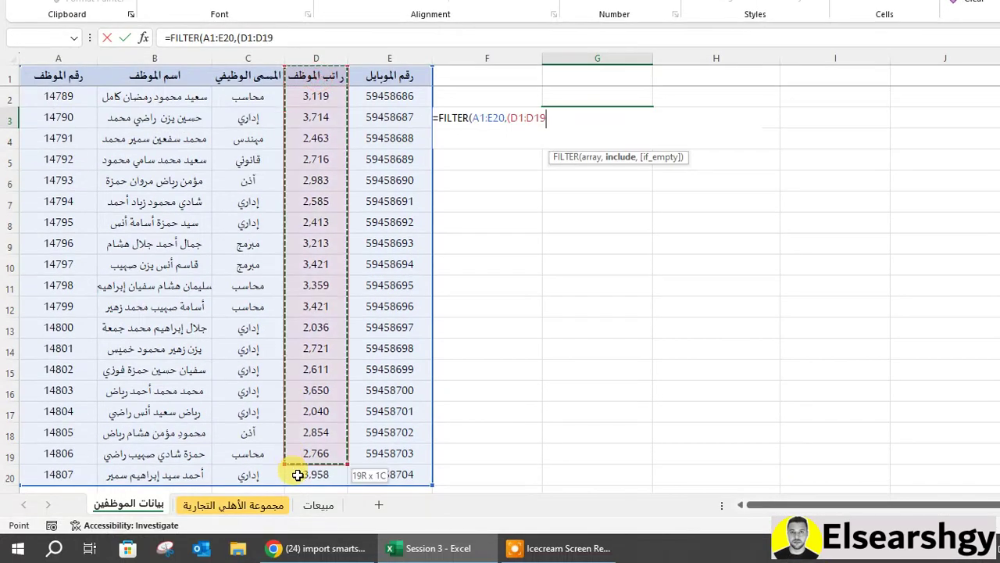
{"action": "left_click_drag", "start_coordinate": [300, 475], "coordinate": [301, 474]}
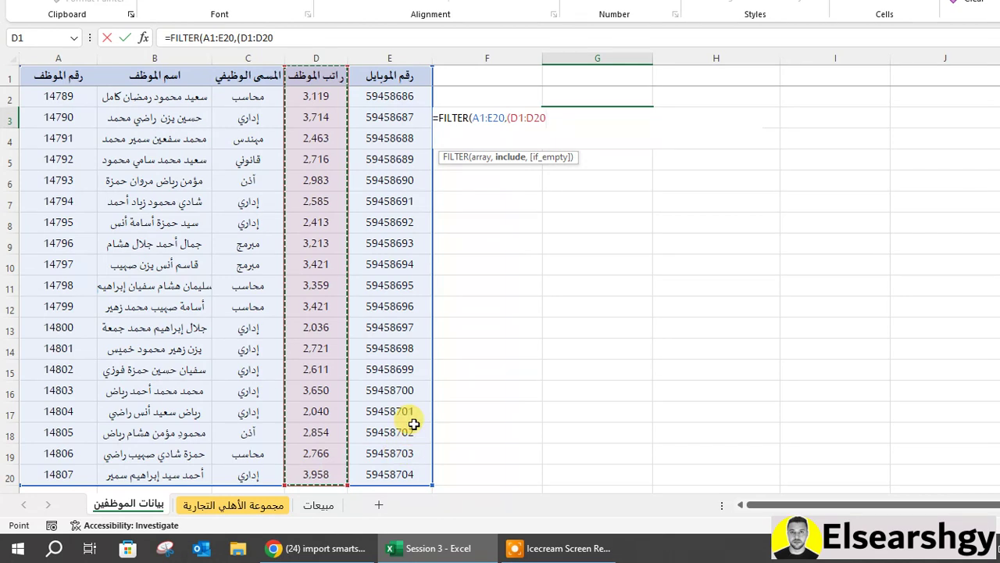
{"action": "type", "text": ">=3000)+("}
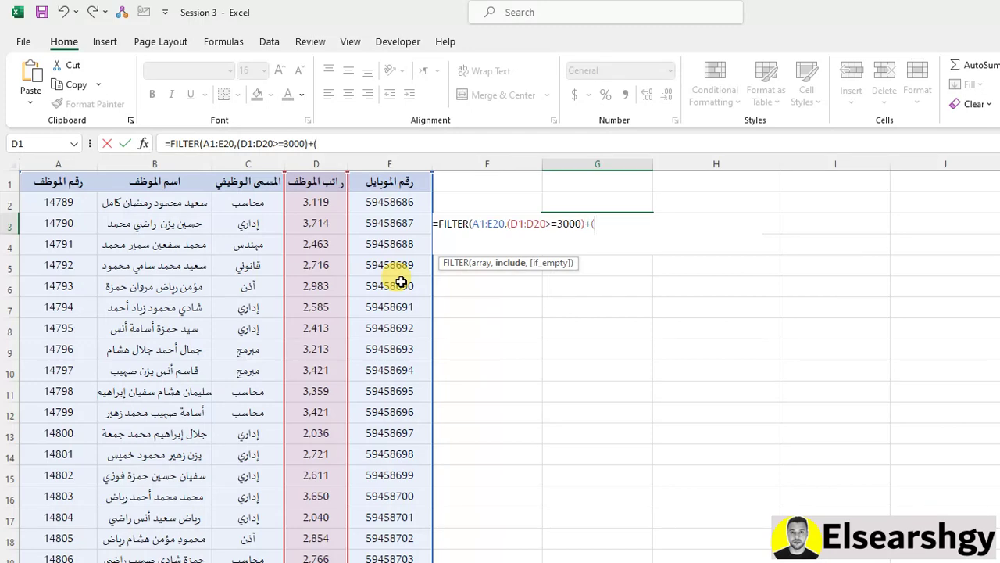
Step: Add (D1:D20<=3500) as the second salary condition and complete the FILTER formula
{"action": "left_click_drag", "start_coordinate": [322, 183], "coordinate": [325, 562]}
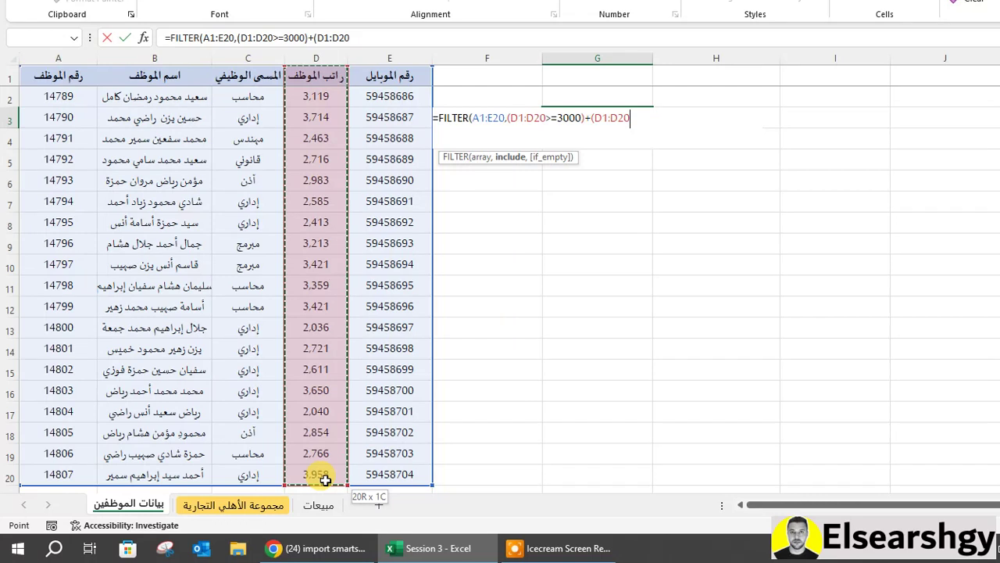
{"action": "left_click_drag", "start_coordinate": [325, 480], "coordinate": [327, 477]}
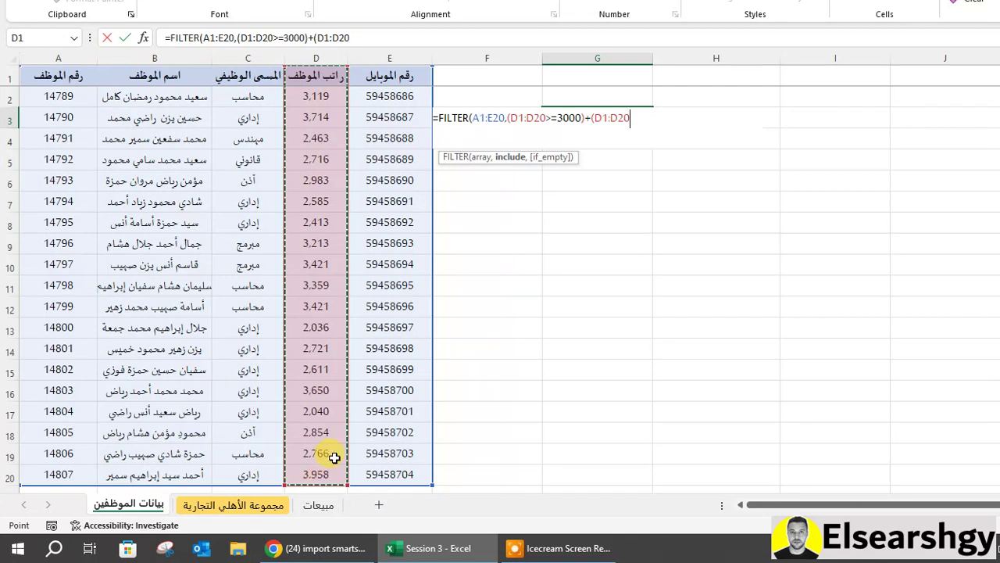
{"action": "type", "text": "<=3500"}
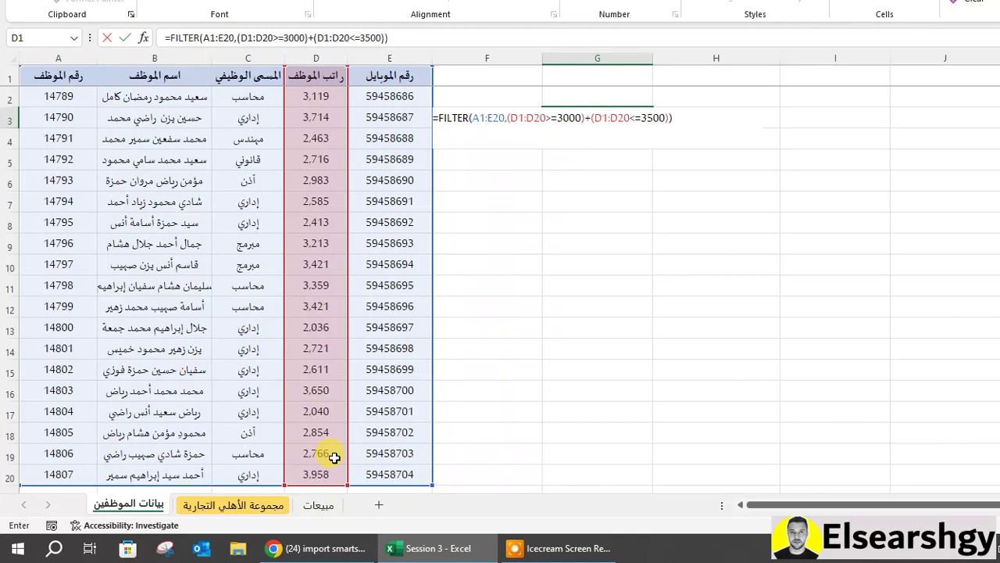
{"action": "key", "text": "Return"}
Step: Replace the + between the two salary conditions in G3's FILTER formula with * so that both must be met
{"action": "scroll", "coordinate": [797, 278], "scroll_direction": "down", "scroll_amount": 2}
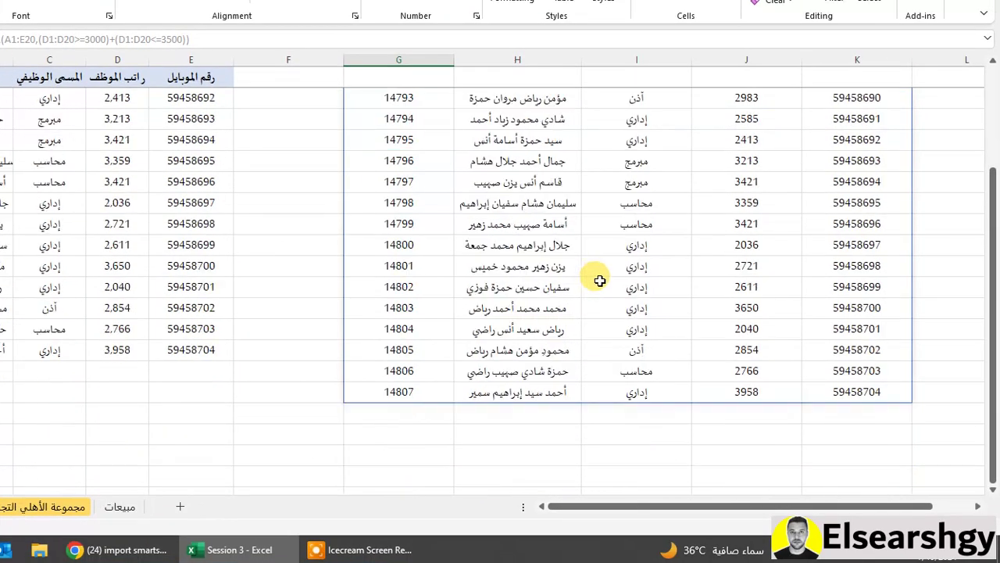
{"action": "scroll", "coordinate": [599, 280], "scroll_direction": "up", "scroll_amount": 2}
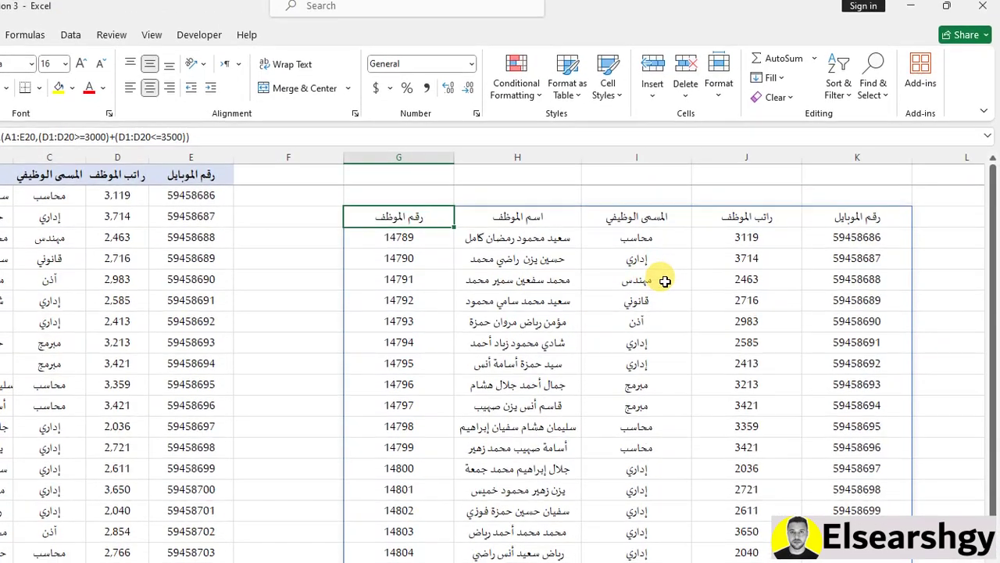
{"action": "scroll", "coordinate": [797, 309], "scroll_direction": "down", "scroll_amount": 3}
{"action": "scroll", "coordinate": [808, 369], "scroll_direction": "up", "scroll_amount": 2}
{"action": "scroll", "coordinate": [813, 383], "scroll_direction": "down", "scroll_amount": 2}
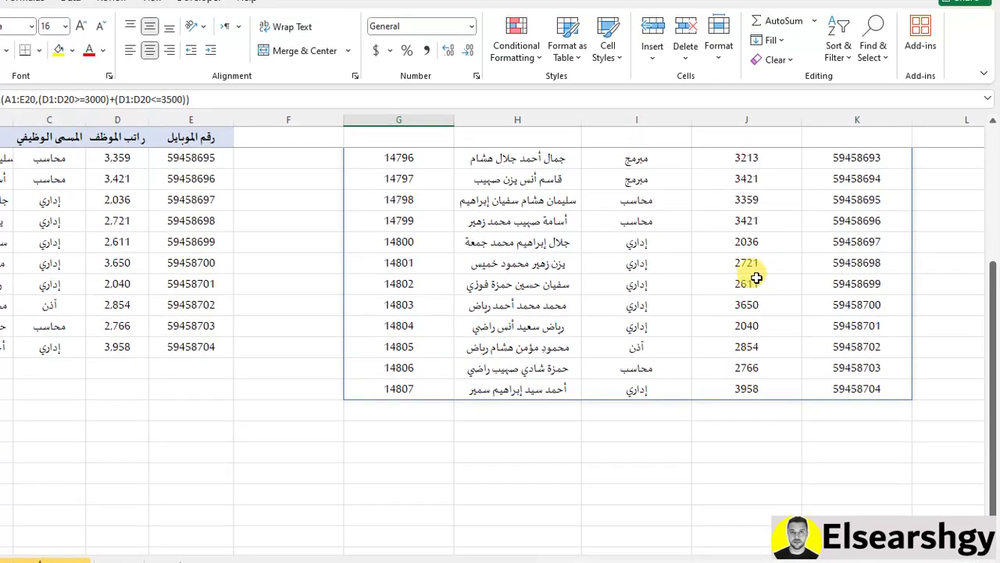
{"action": "scroll", "coordinate": [758, 226], "scroll_direction": "up", "scroll_amount": 3}
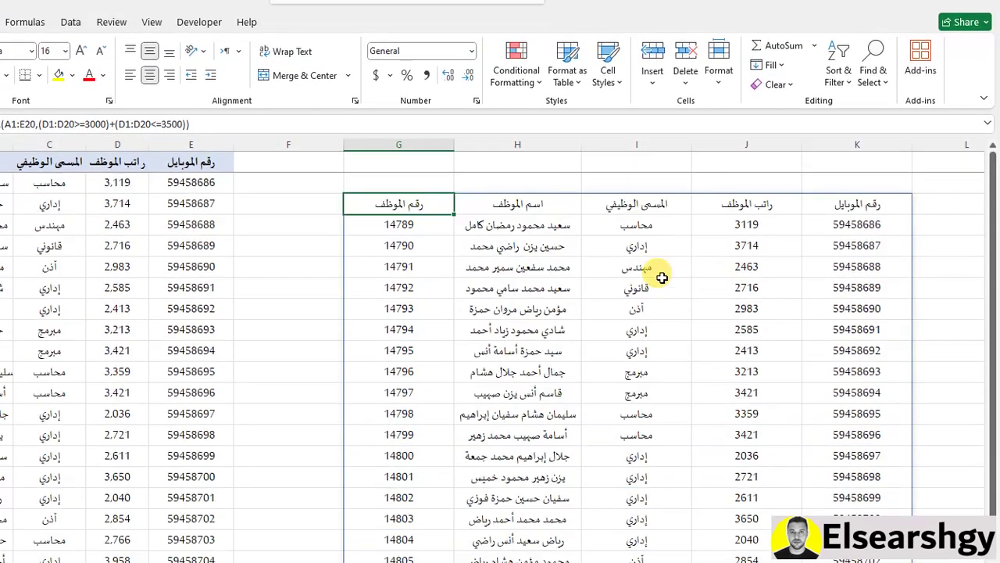
{"action": "left_click", "coordinate": [311, 148]}
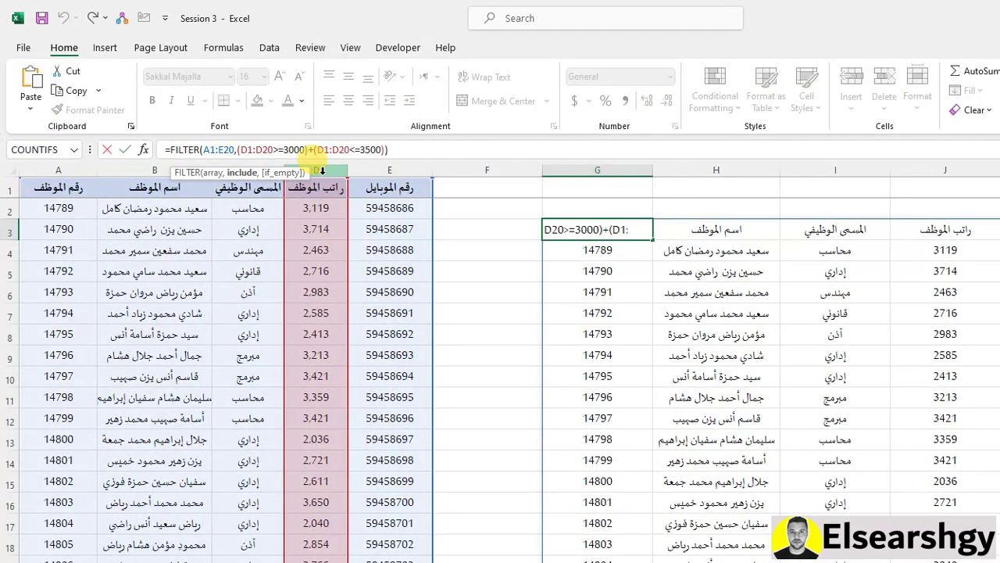
{"action": "key", "text": "BackSpace"}
{"action": "type", "text": "*"}
{"action": "key", "text": "Return"}
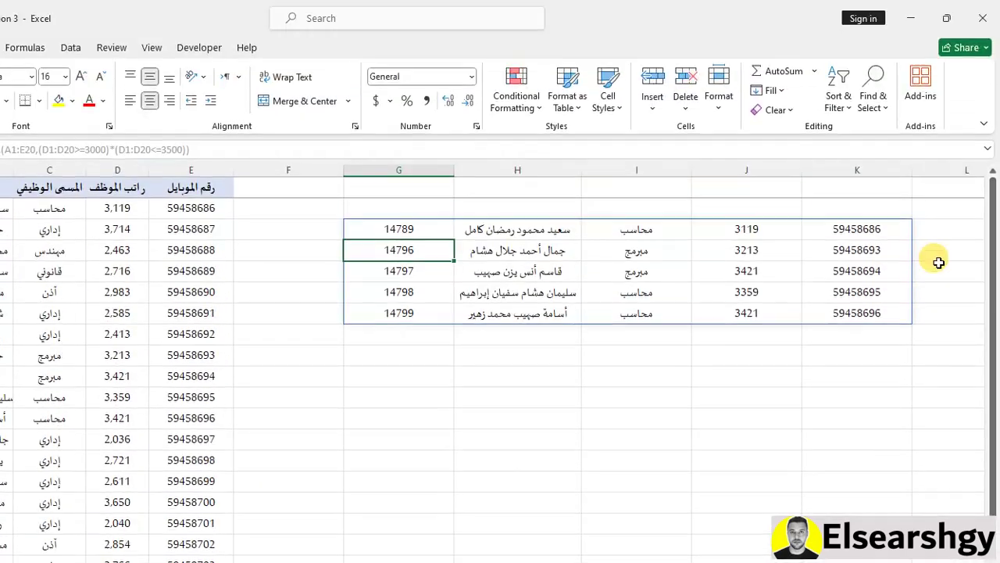
Step: Check the salaries in J3:J7 of the filtered results against the 3000 to 3500 limits
{"action": "left_click", "coordinate": [391, 228]}
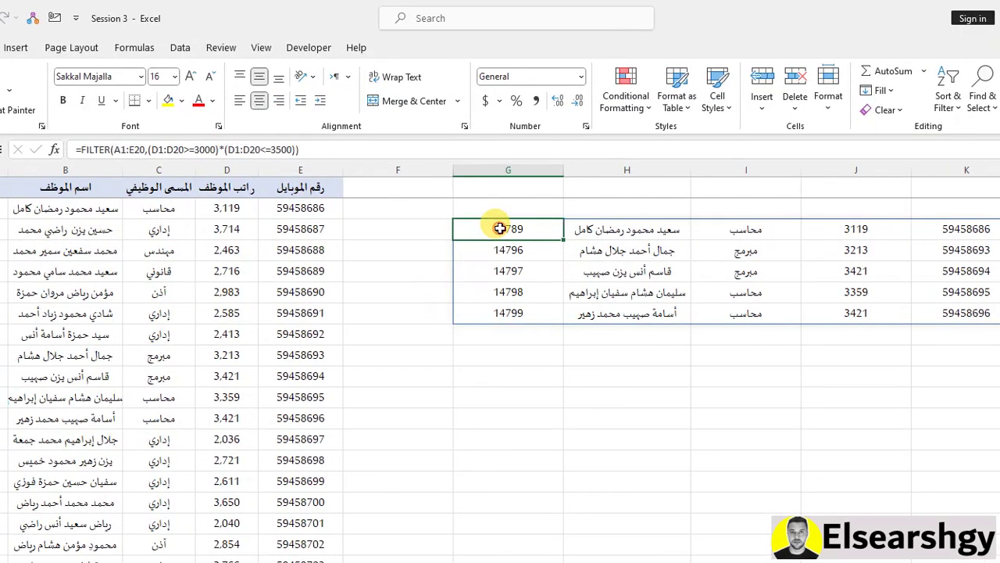
{"action": "left_click_drag", "start_coordinate": [860, 227], "coordinate": [863, 247]}
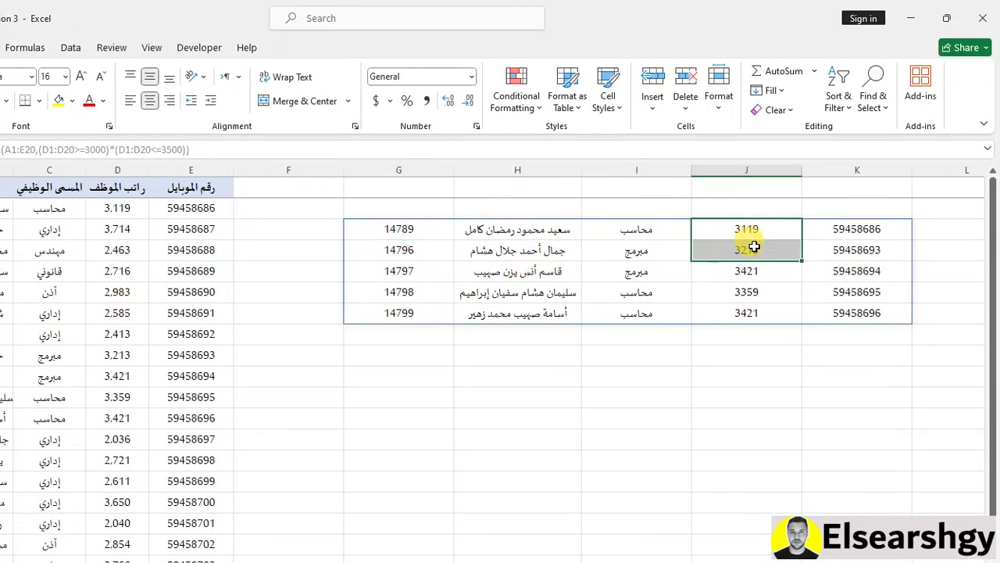
{"action": "left_click_drag", "start_coordinate": [754, 250], "coordinate": [762, 323]}
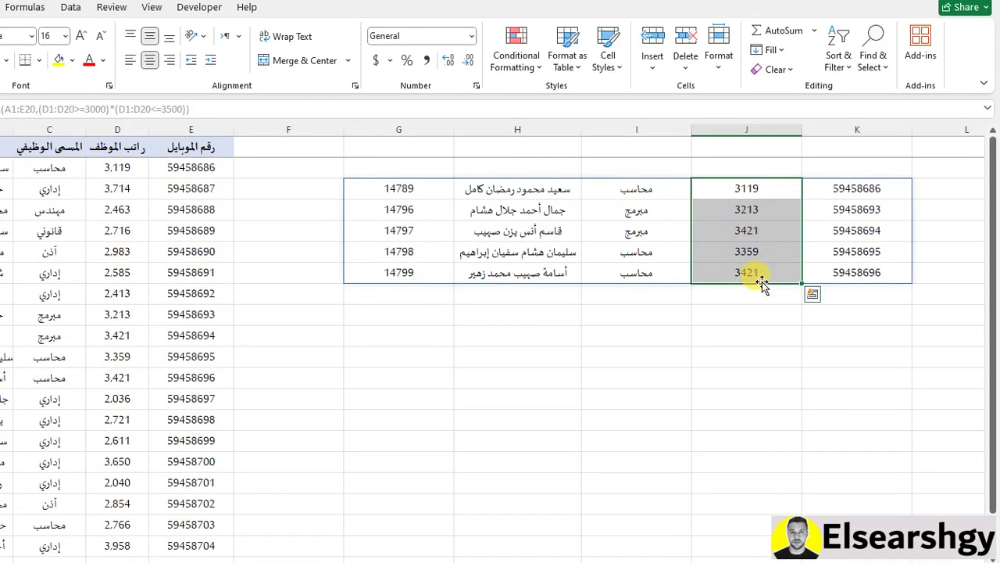
{"action": "left_click", "coordinate": [719, 234]}
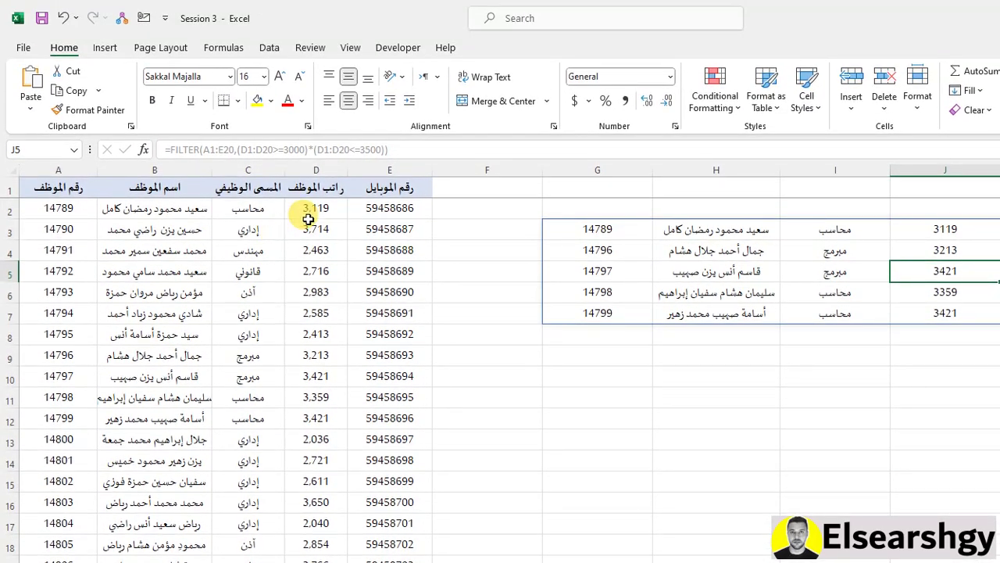
Step: Test the filter's upper limit by changing the salary in D2 to 3500 and to 3600
{"action": "left_click", "coordinate": [311, 188]}
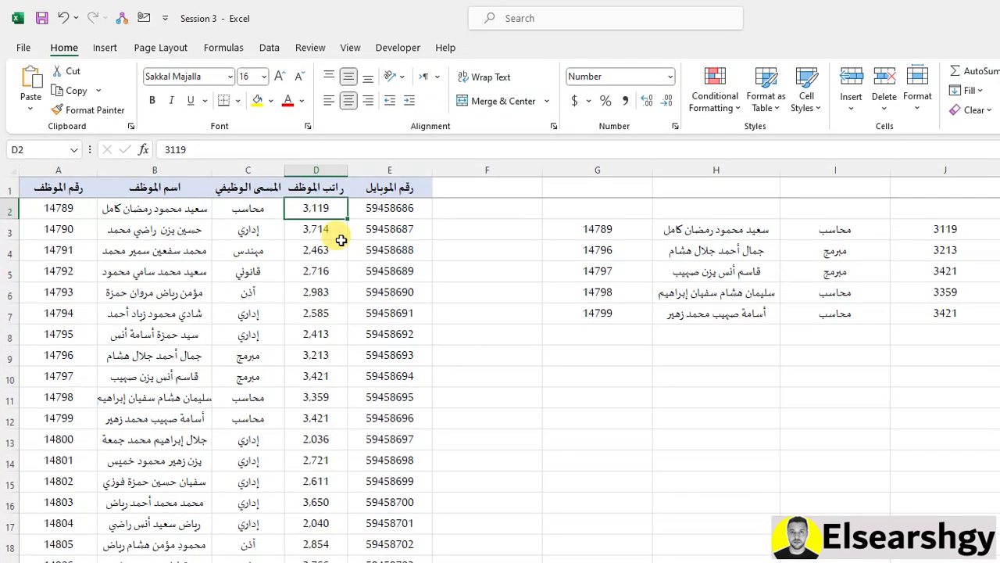
{"action": "type", "text": "3500"}
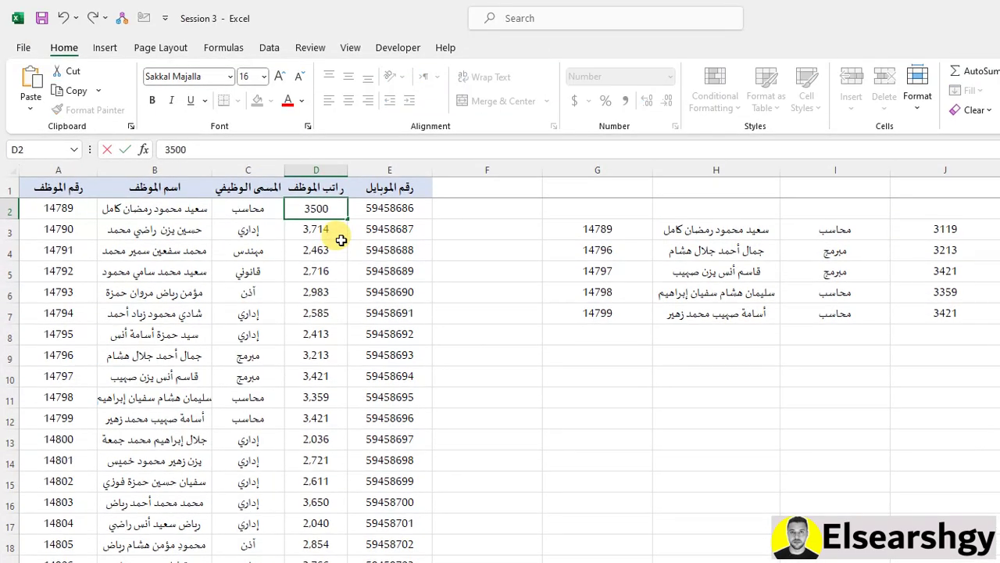
{"action": "key", "text": "Return"}
{"action": "left_click", "coordinate": [323, 207]}
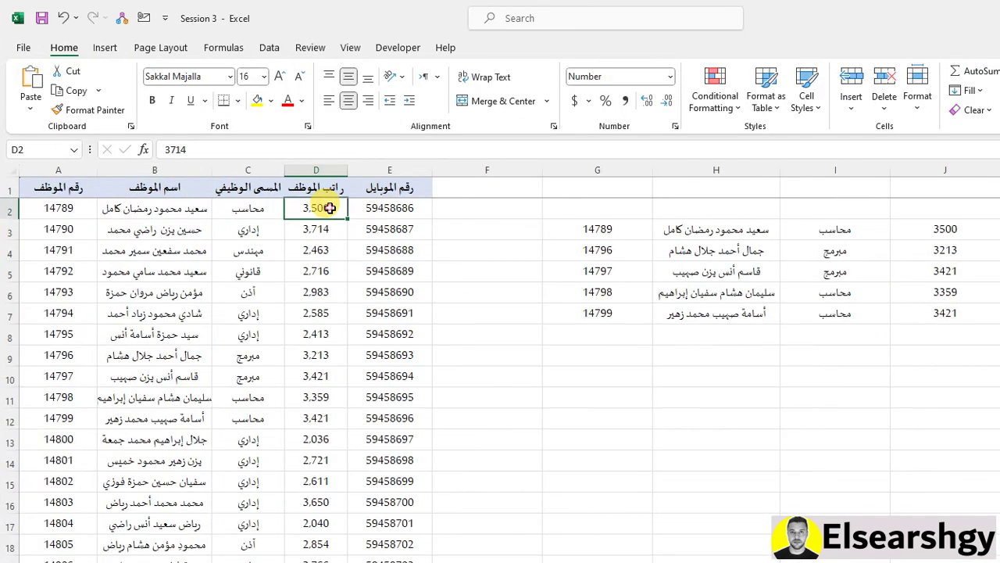
{"action": "type", "text": "36"}
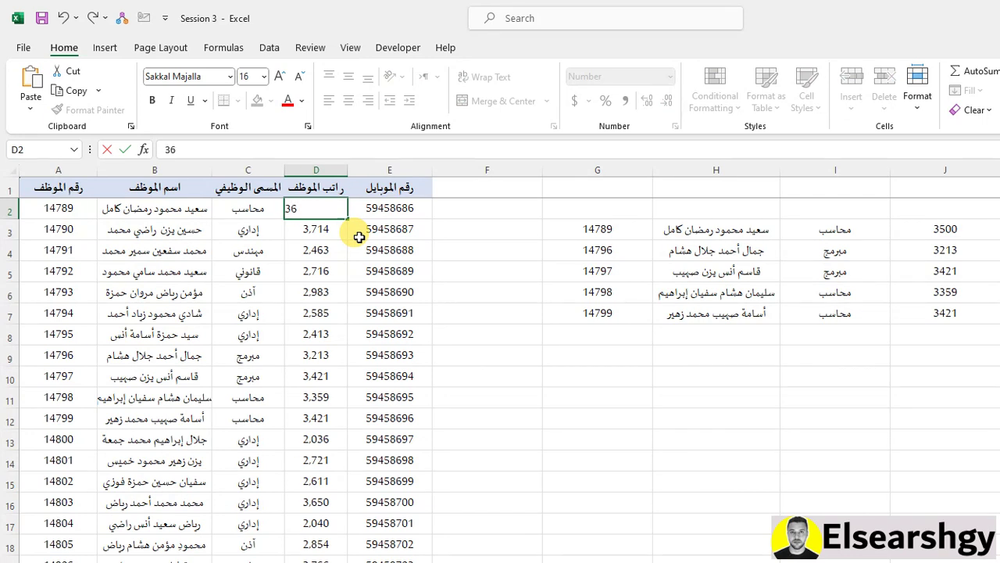
{"action": "key", "text": "Return"}
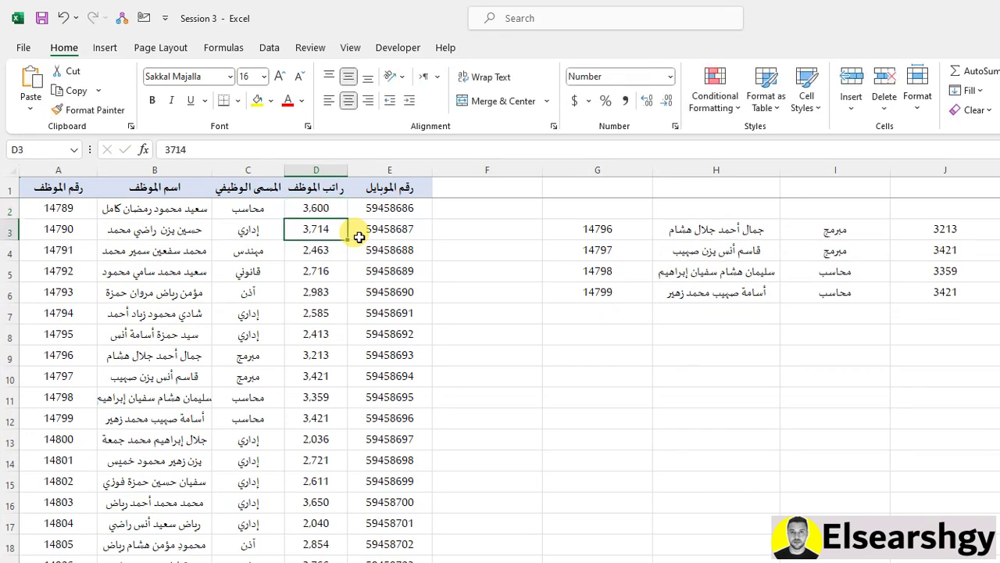
Step: Restore the salary in D2 to 3119
{"action": "key", "text": "Up"}
{"action": "type", "text": "3119"}
{"action": "key", "text": "ctrl+Return"}
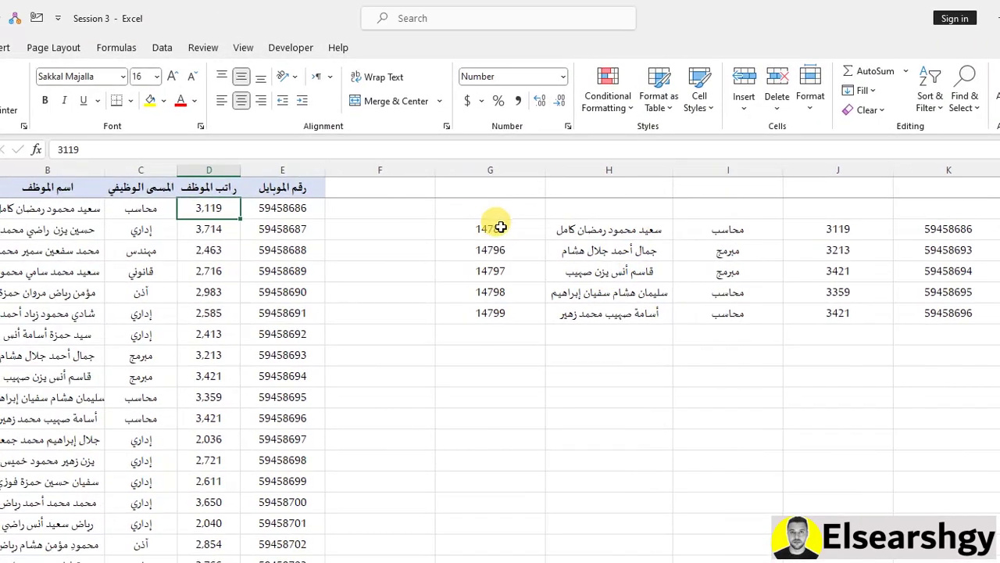
Step: Delete the FILTER formula in G3 and empty the employee records in A8:E8, A15:E15 and A19:E19
{"action": "left_click", "coordinate": [500, 228]}
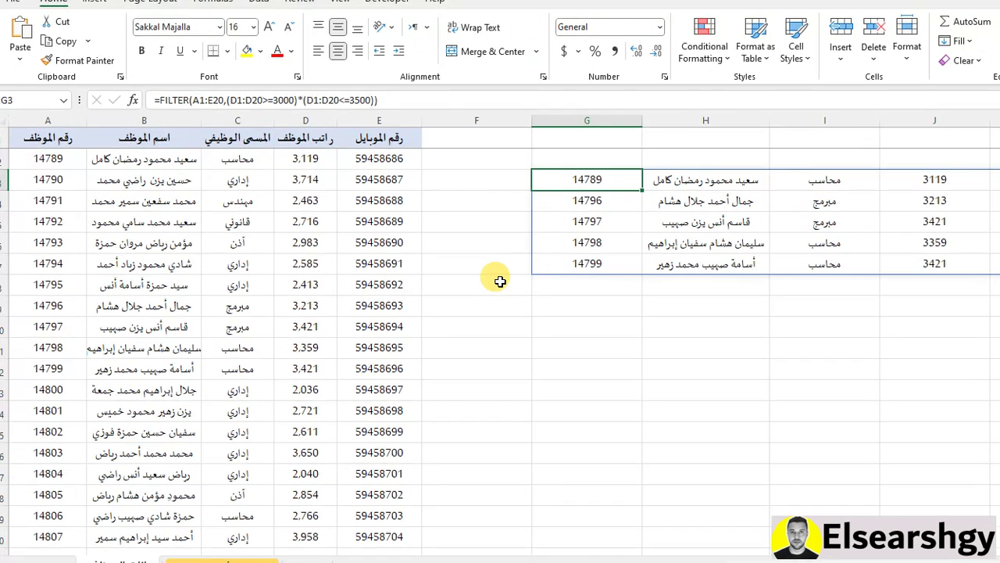
{"action": "key", "text": "Delete"}
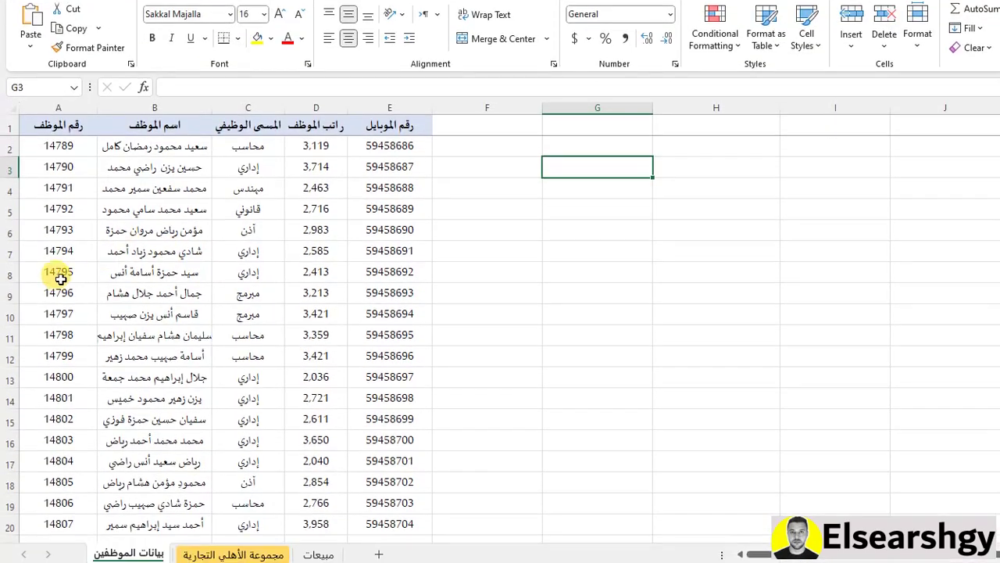
{"action": "left_click_drag", "start_coordinate": [60, 279], "coordinate": [390, 272]}
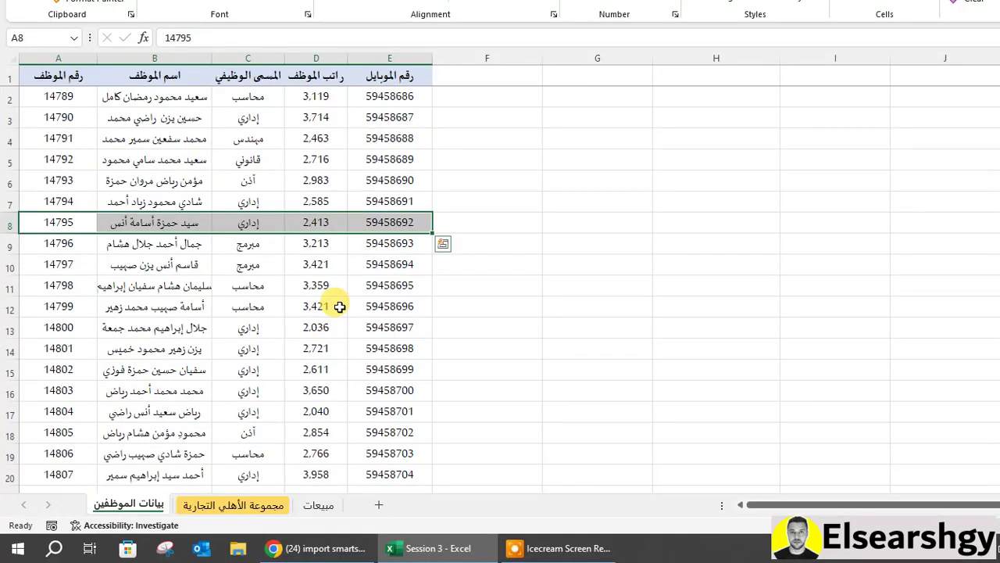
{"action": "key", "text": "Delete"}
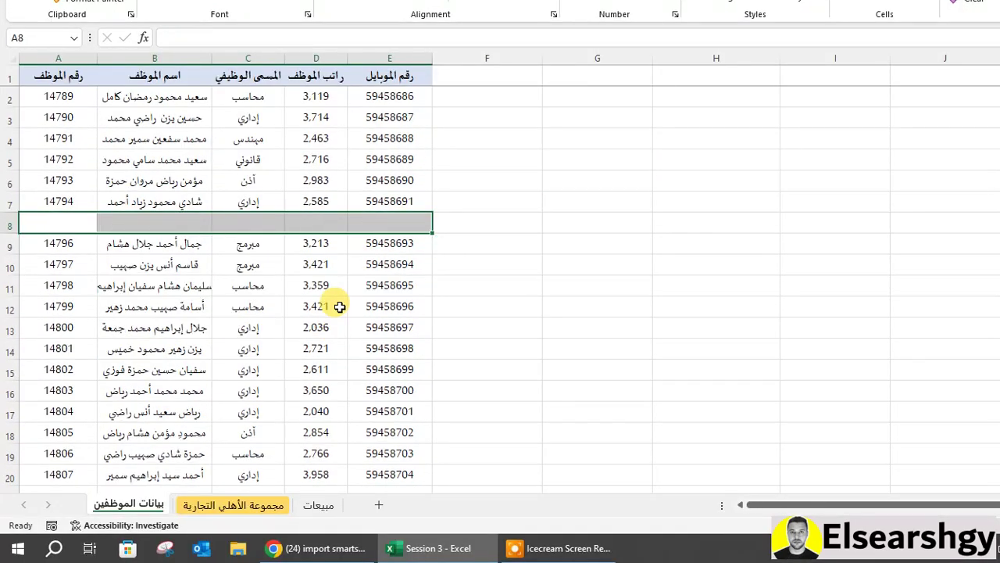
{"action": "left_click_drag", "start_coordinate": [89, 368], "coordinate": [411, 379]}
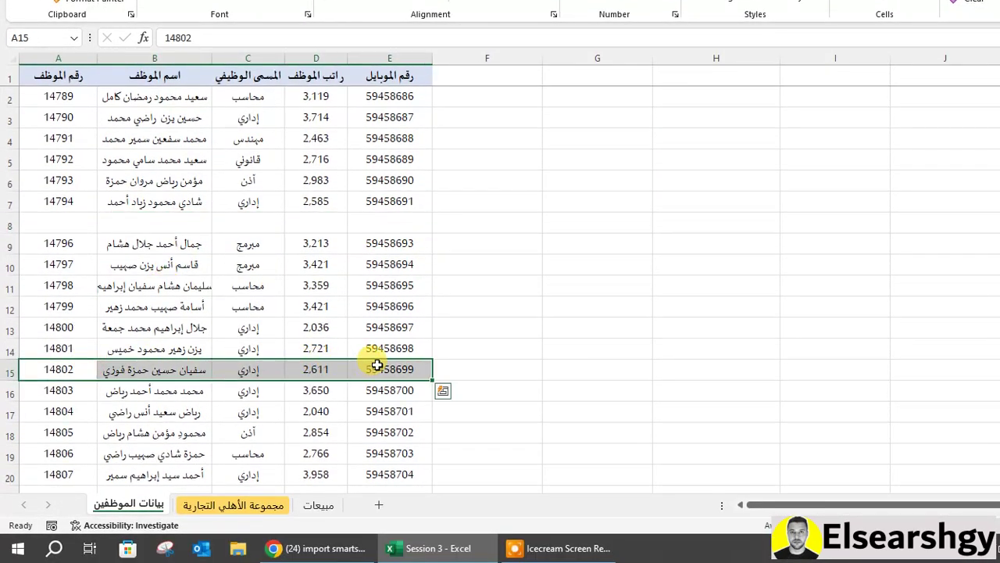
{"action": "key", "text": "Delete"}
{"action": "left_click", "coordinate": [84, 217]}
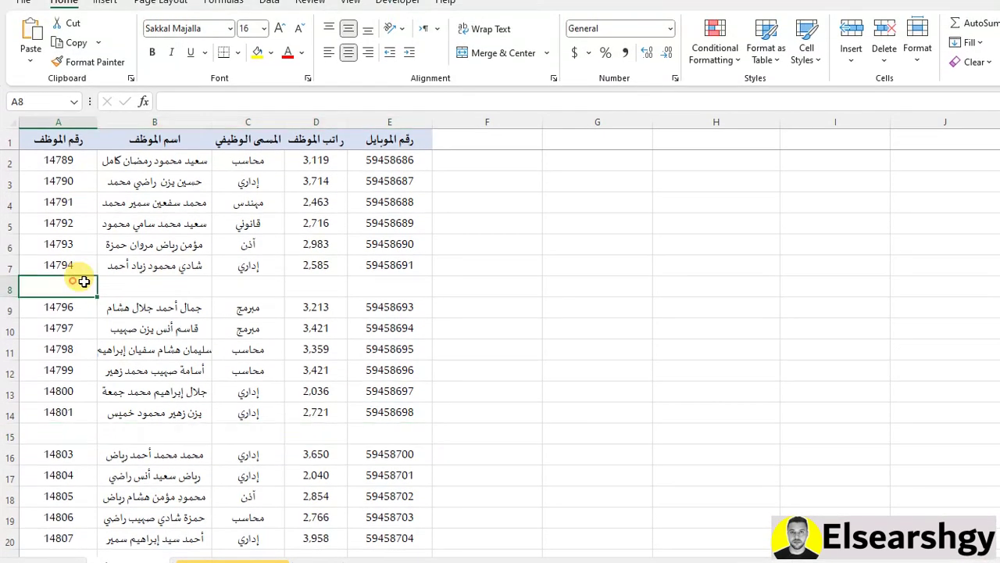
{"action": "left_click_drag", "start_coordinate": [84, 281], "coordinate": [437, 280]}
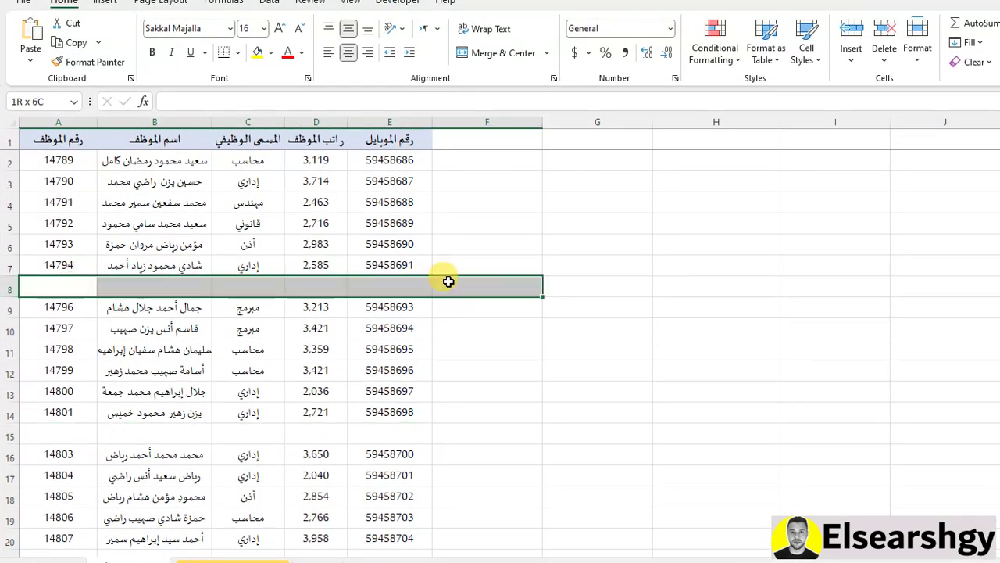
{"action": "left_click_drag", "start_coordinate": [63, 511], "coordinate": [380, 510]}
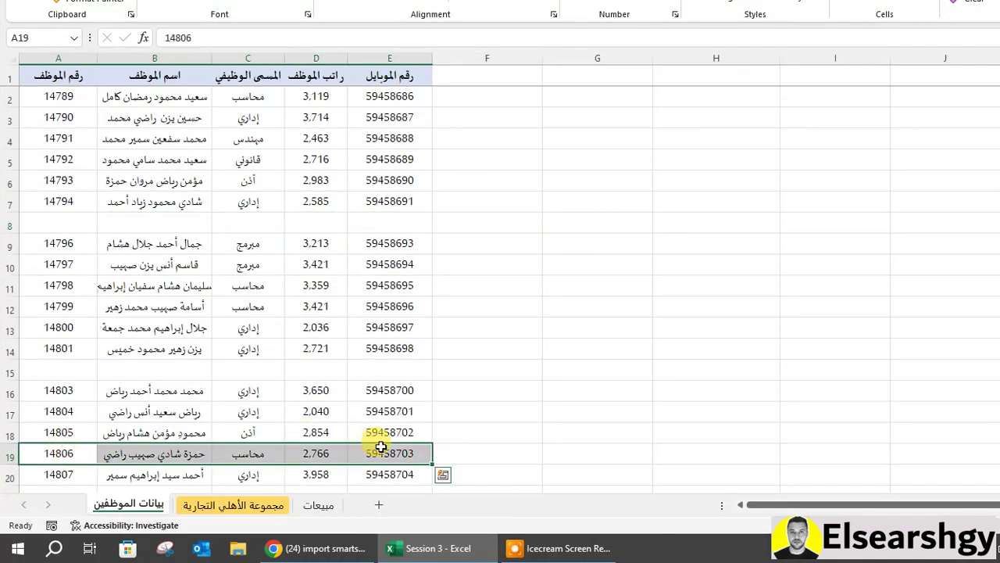
{"action": "key", "text": "Delete"}
{"action": "scroll", "coordinate": [380, 443], "scroll_direction": "down", "scroll_amount": 2}
{"action": "scroll", "coordinate": [372, 385], "scroll_direction": "up", "scroll_amount": 2}
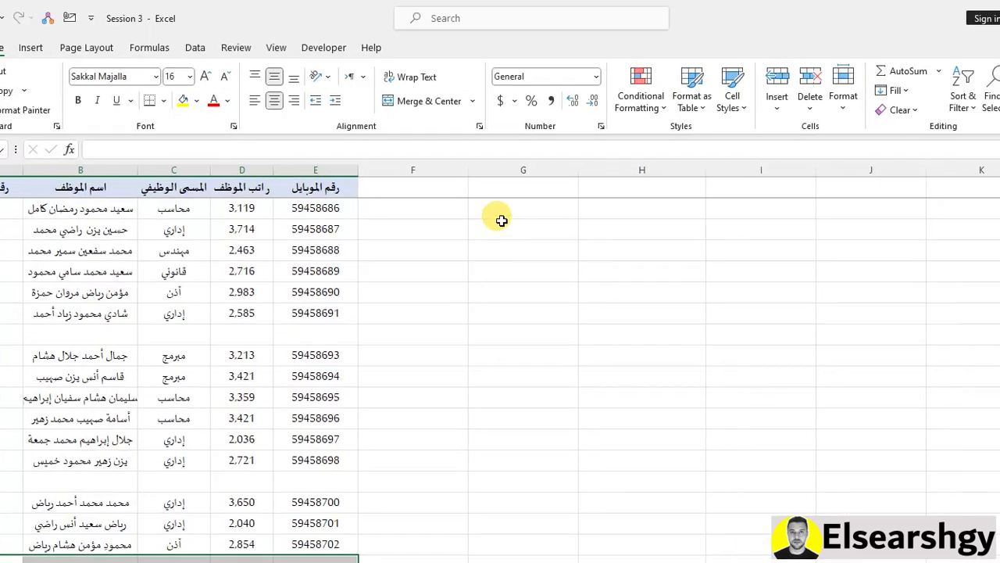
Step: Enter =FILTER(A1:E20,B1:B20<>"") in G3 to return only the rows that have an employee name
{"action": "left_click", "coordinate": [579, 107]}
{"action": "type", "text": "=FILTER("}
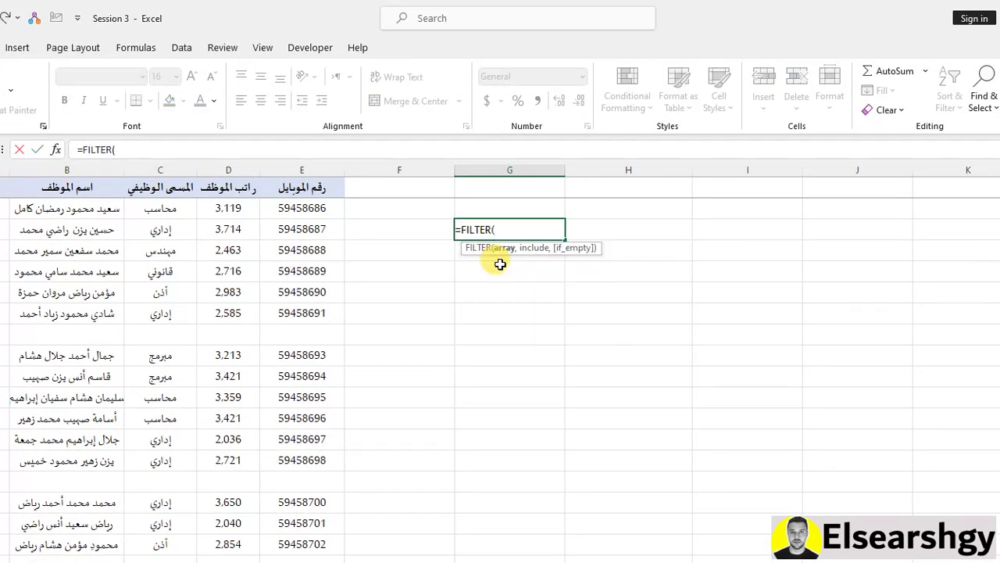
{"action": "left_click_drag", "start_coordinate": [71, 185], "coordinate": [390, 460]}
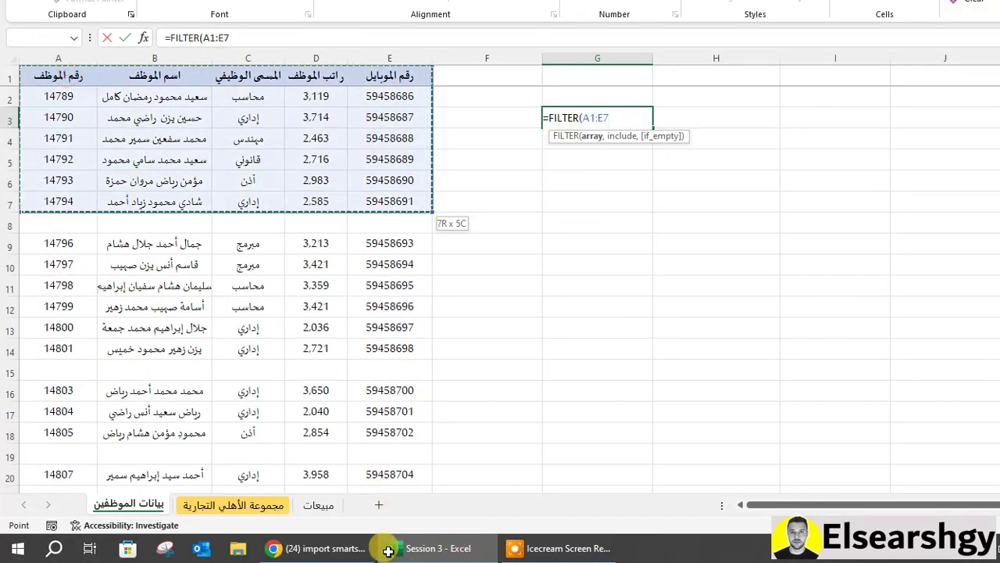
{"action": "left_click_drag", "start_coordinate": [395, 522], "coordinate": [415, 420]}
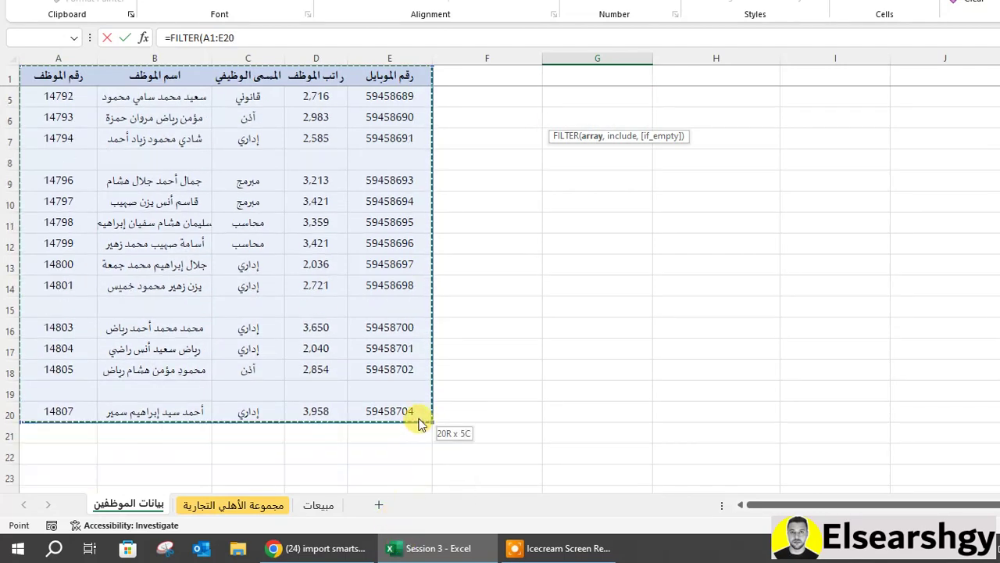
{"action": "type", "text": ","}
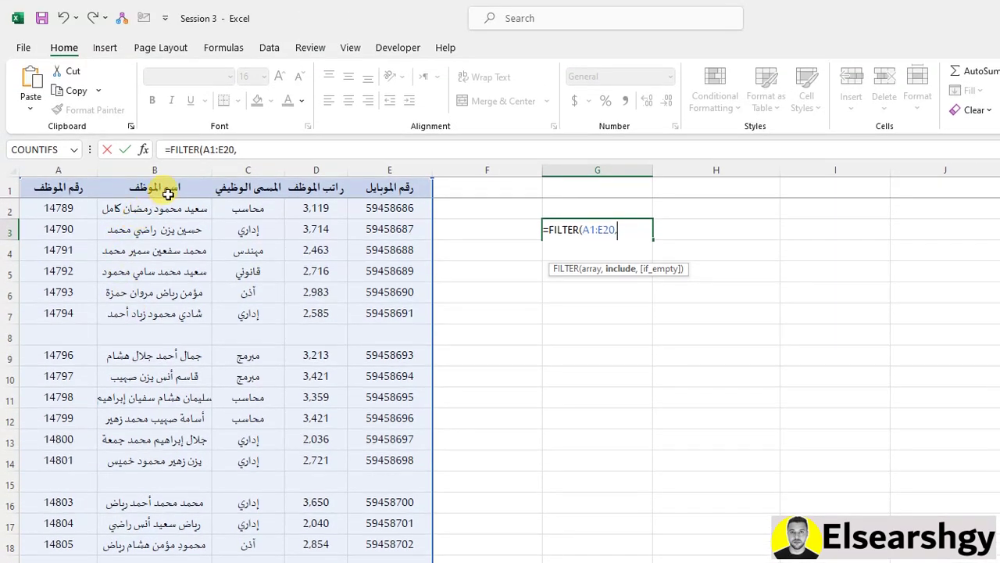
{"action": "left_click", "coordinate": [170, 132]}
{"action": "left_click_drag", "start_coordinate": [170, 187], "coordinate": [164, 562]}
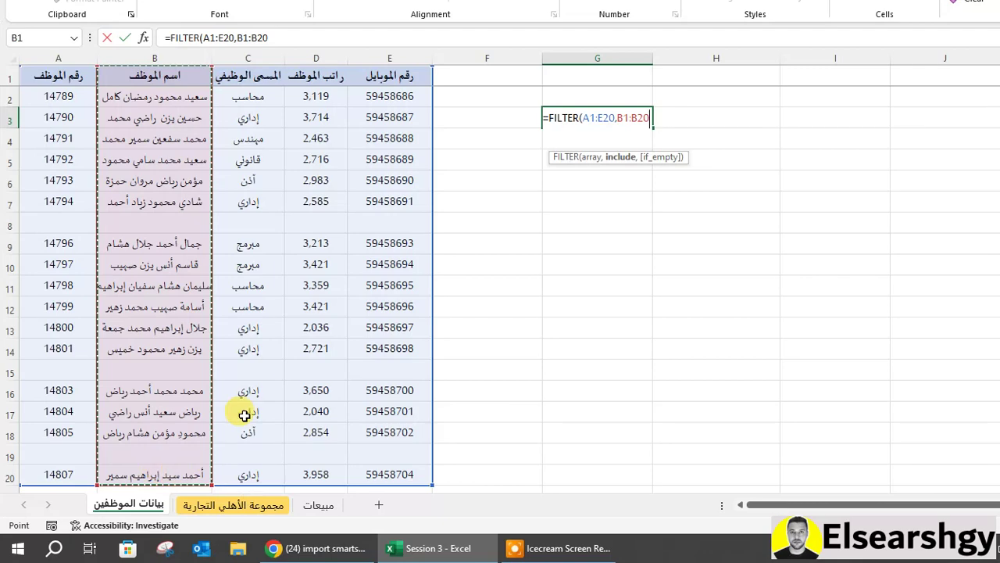
{"action": "type", "text": "<>"}
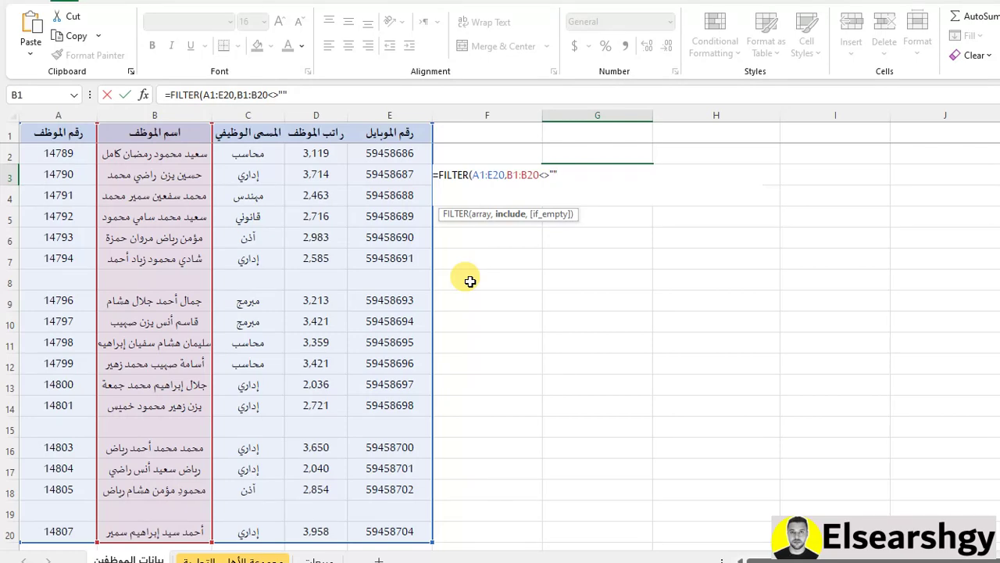
{"action": "type", "text": "\"\")"}
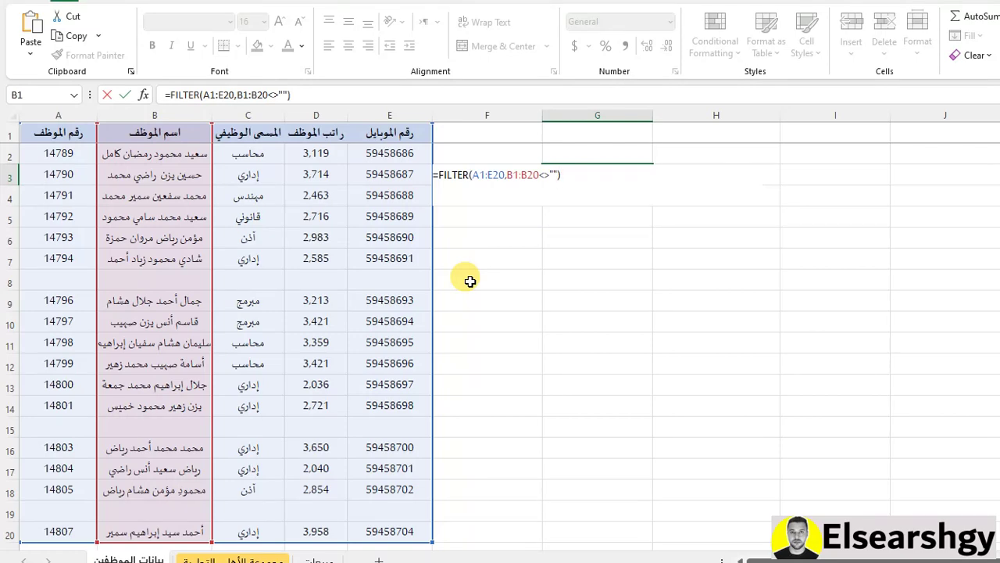
{"action": "key", "text": "Return"}
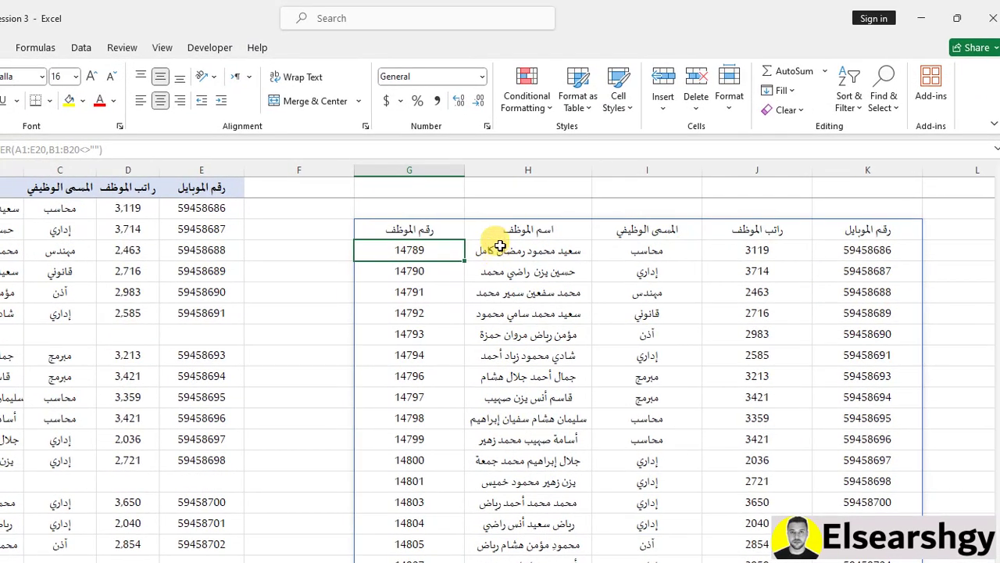
Step: Compare the employee names in the filtered output with column B of the source table, looking for blank rows
{"action": "left_click_drag", "start_coordinate": [716, 175], "coordinate": [705, 429]}
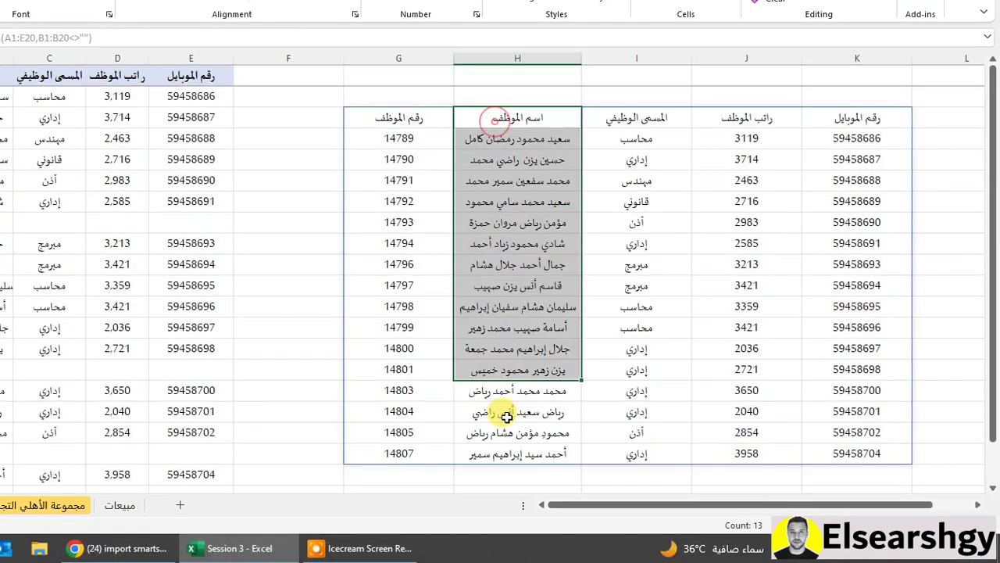
{"action": "left_click_drag", "start_coordinate": [506, 417], "coordinate": [469, 457]}
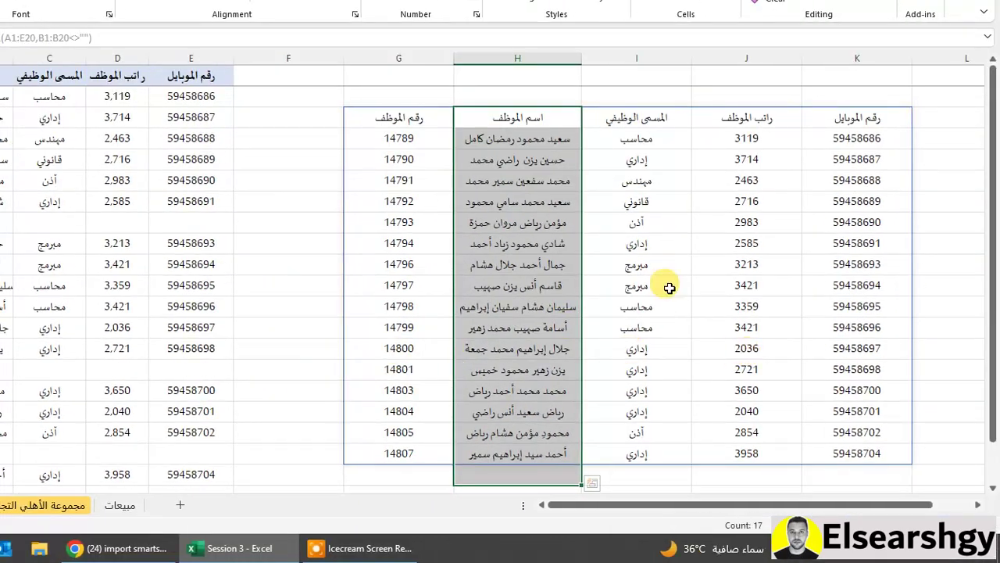
{"action": "left_click", "coordinate": [528, 142]}
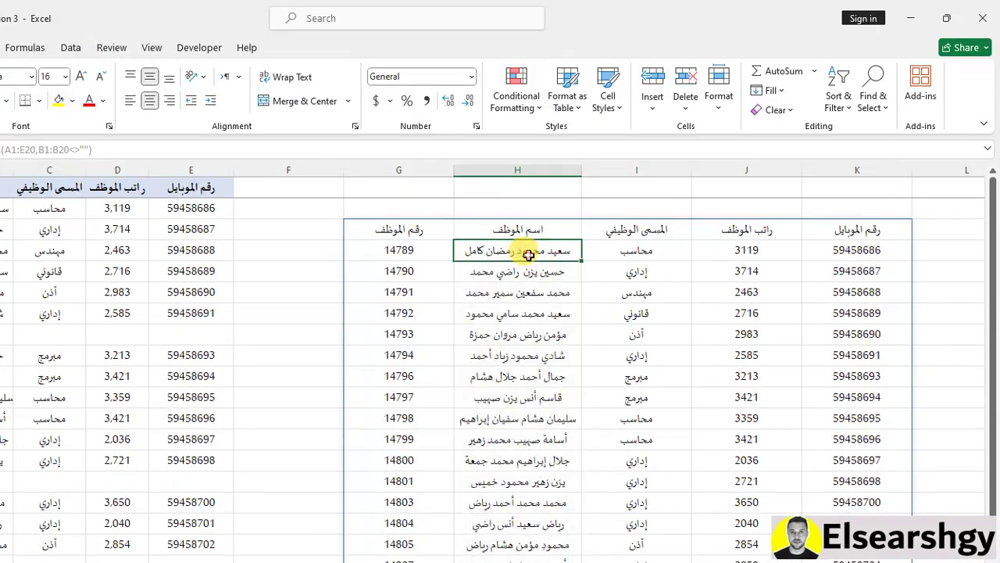
{"action": "left_click_drag", "start_coordinate": [528, 255], "coordinate": [517, 559]}
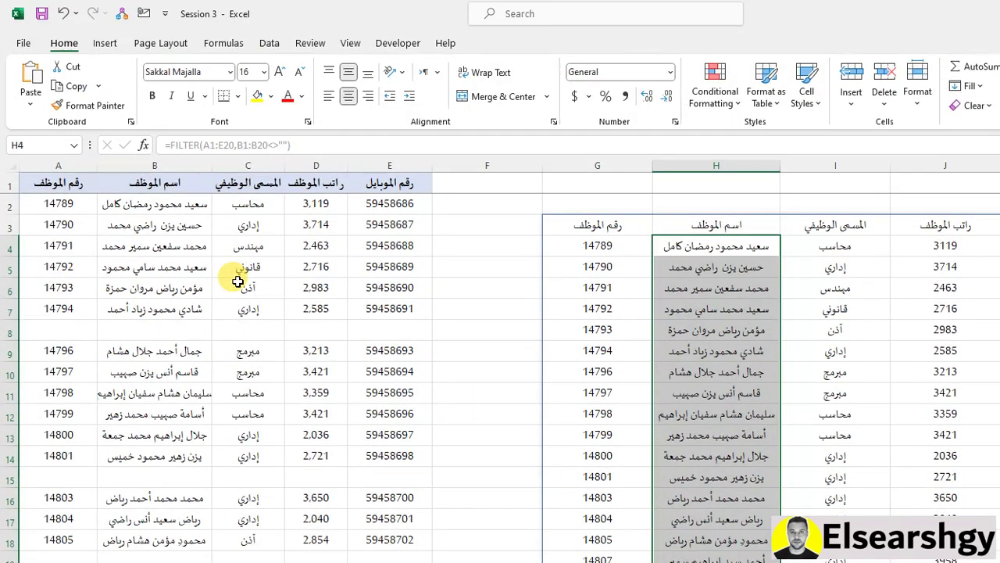
{"action": "left_click_drag", "start_coordinate": [180, 204], "coordinate": [191, 544]}
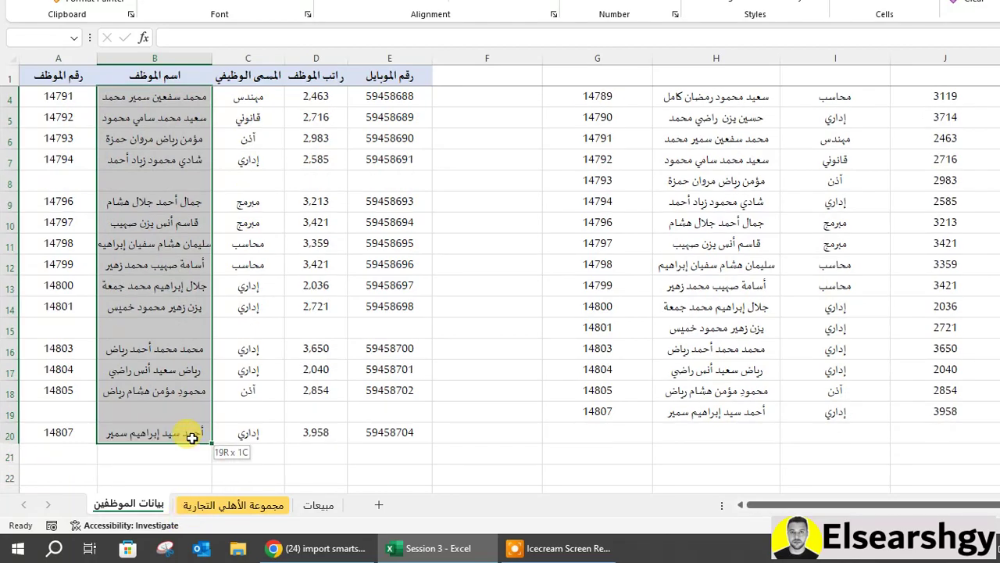
{"action": "left_click_drag", "start_coordinate": [191, 437], "coordinate": [192, 438]}
{"action": "left_click_drag", "start_coordinate": [836, 202], "coordinate": [838, 191]}
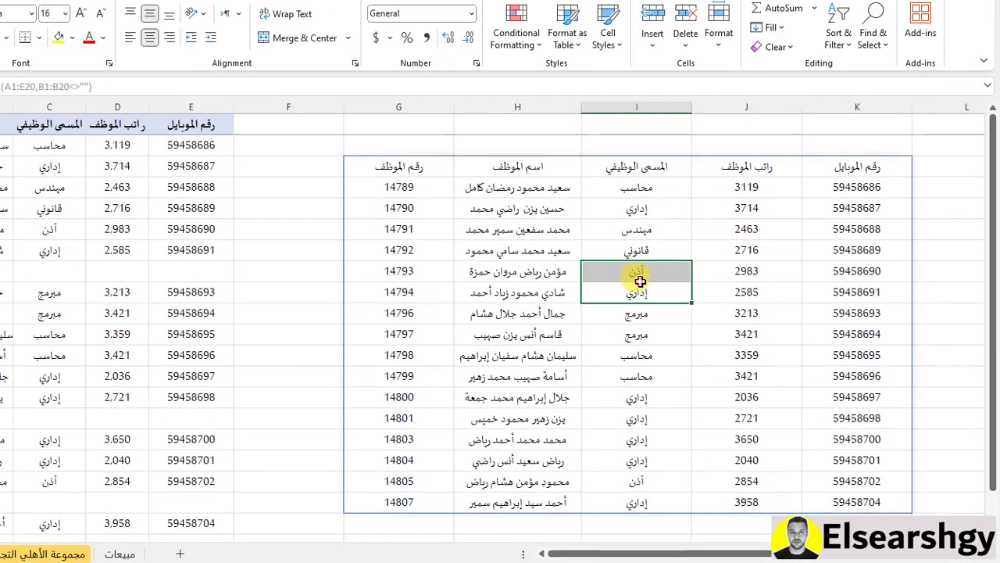
{"action": "left_click", "coordinate": [556, 209]}
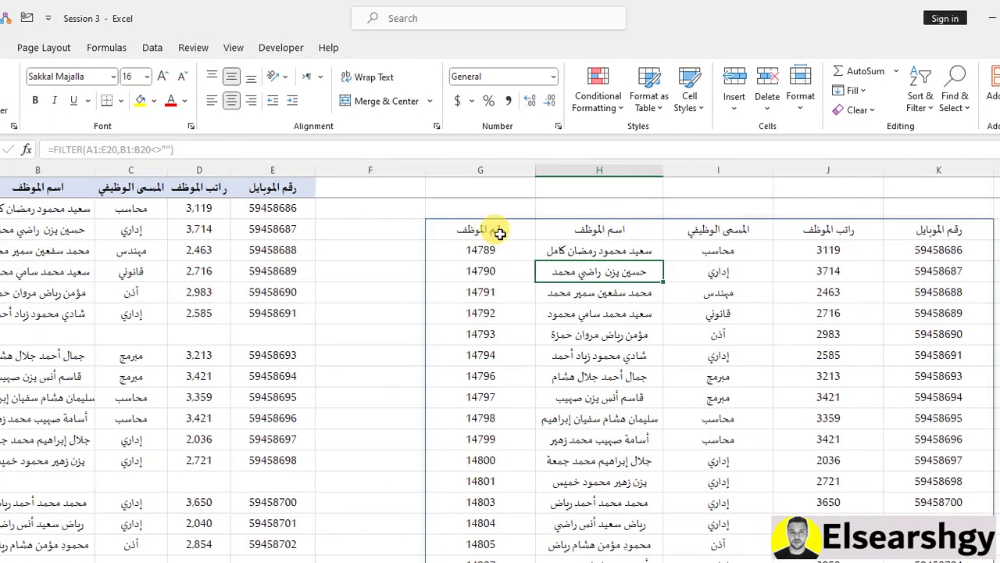
Step: Wrap G3's FILTER formula in SORT with sort index 3 and order 1, sorting the results by job title ascending
{"action": "left_click", "coordinate": [499, 233]}
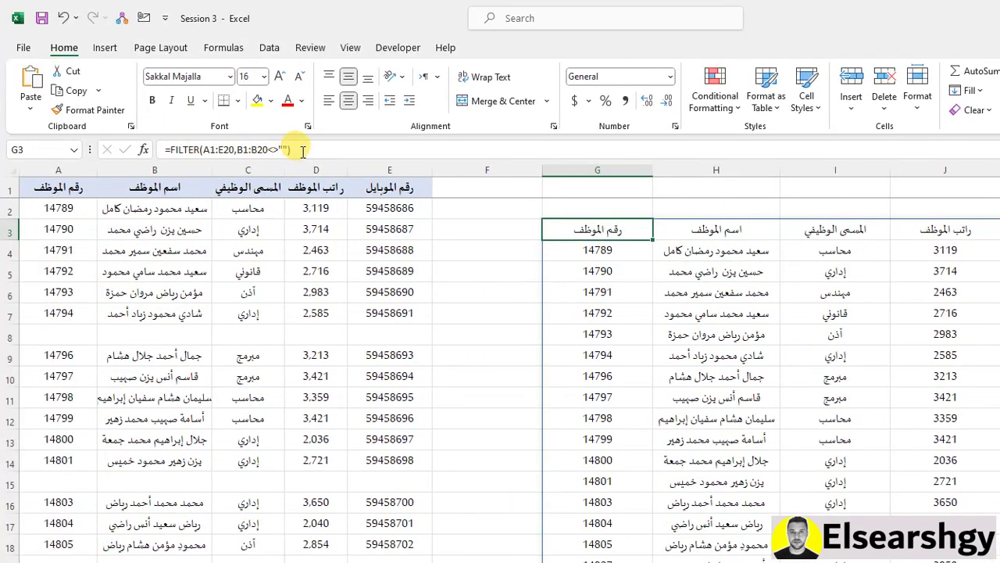
{"action": "left_click", "coordinate": [303, 150]}
{"action": "left_click", "coordinate": [169, 149]}
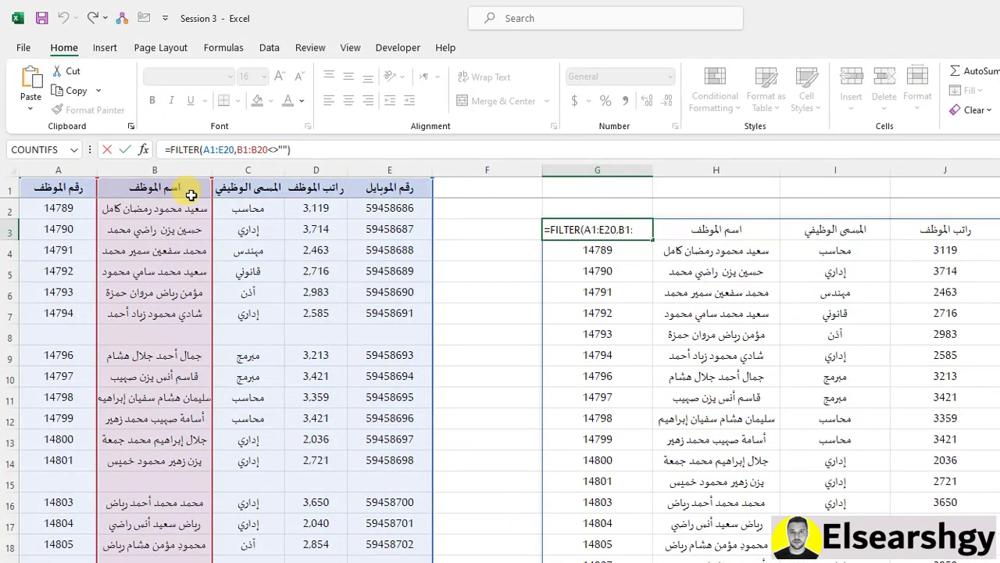
{"action": "type", "text": "sor"}
{"action": "key", "text": "Tab"}
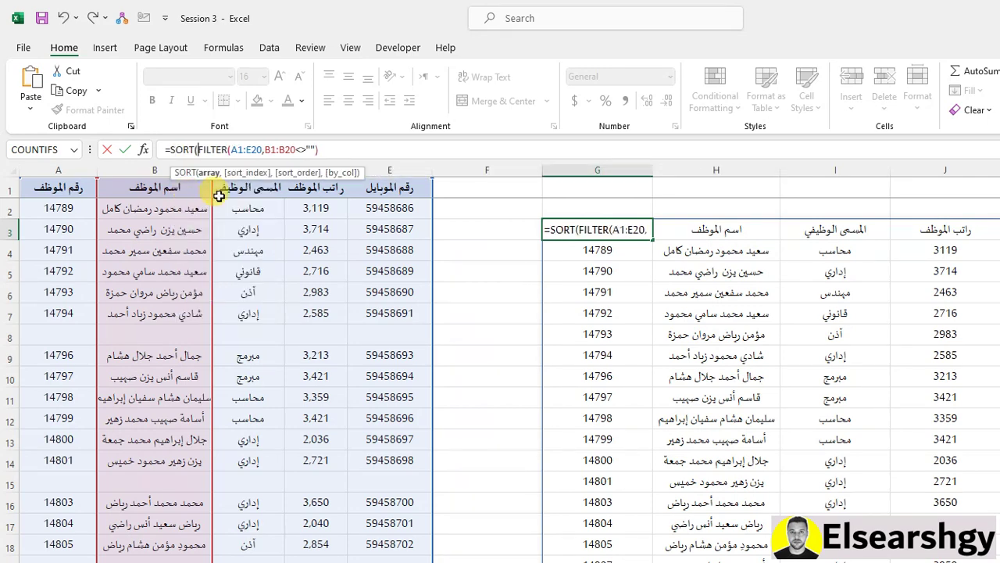
{"action": "left_click", "coordinate": [423, 154]}
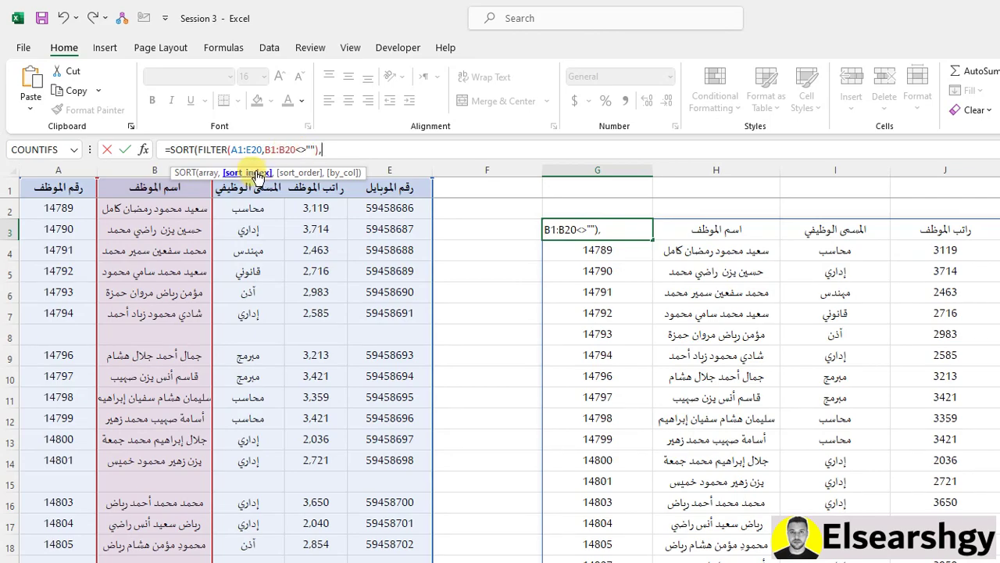
{"action": "type", "text": ","}
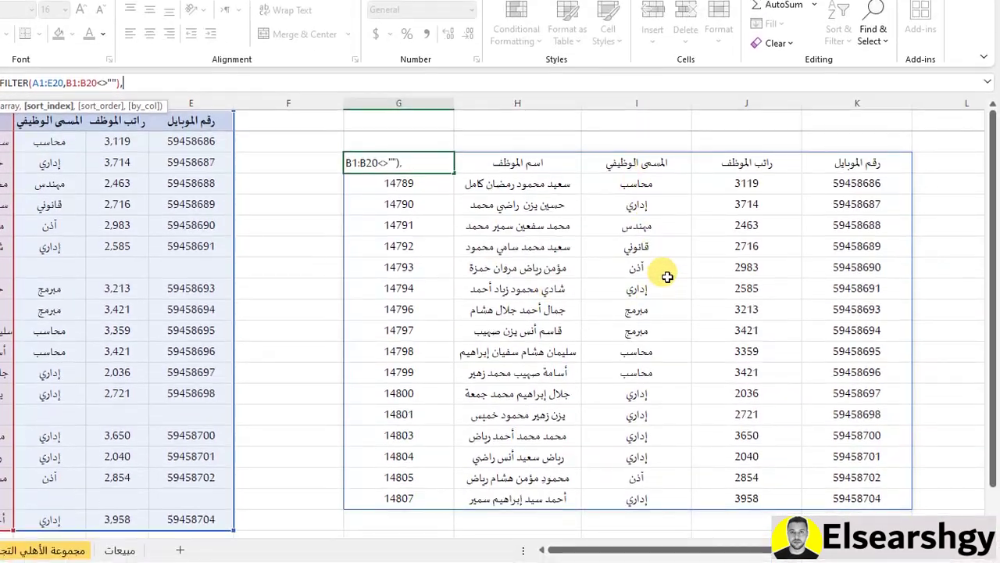
{"action": "type", "text": "3"}
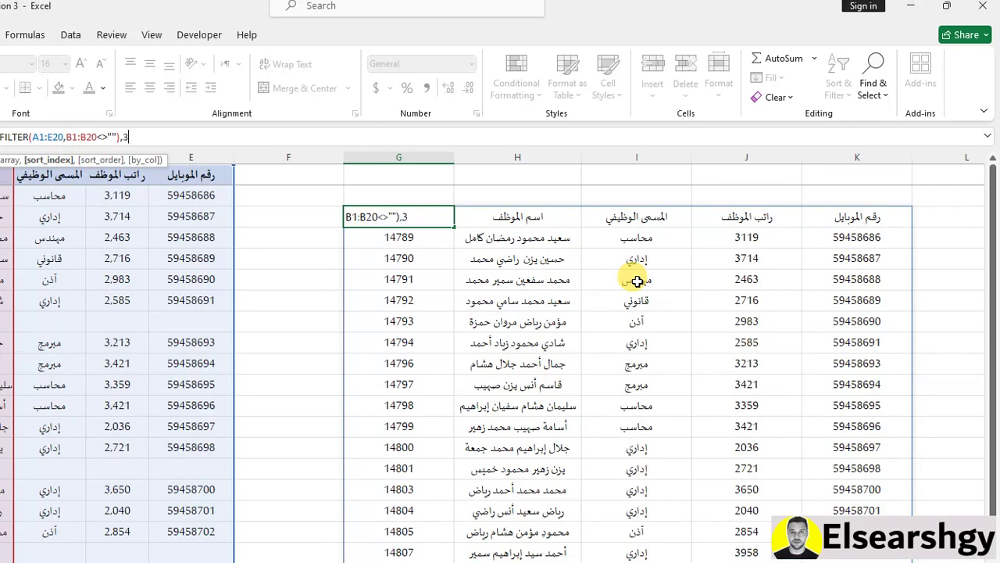
{"action": "type", "text": ","}
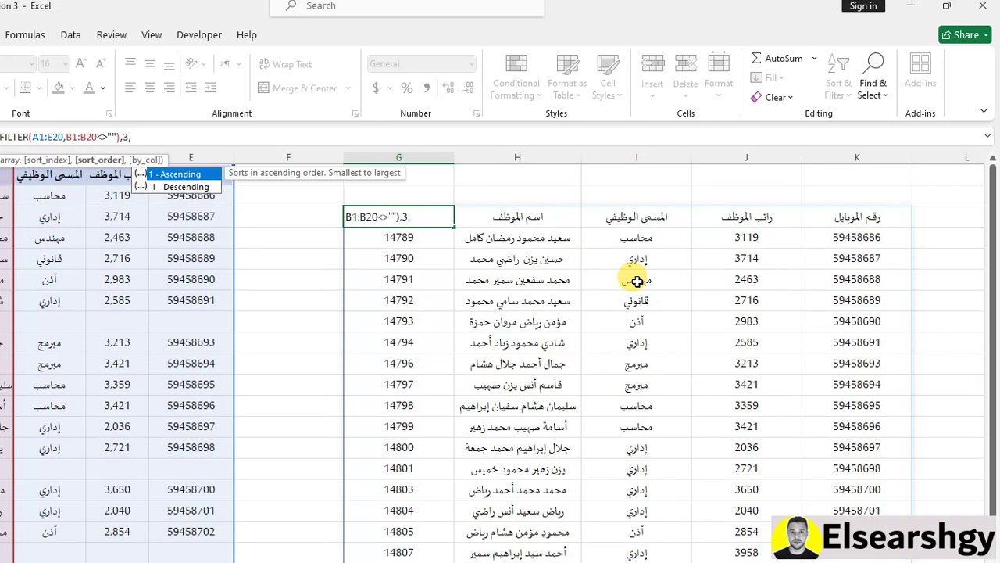
{"action": "type", "text": "1"}
{"action": "key", "text": "Return"}
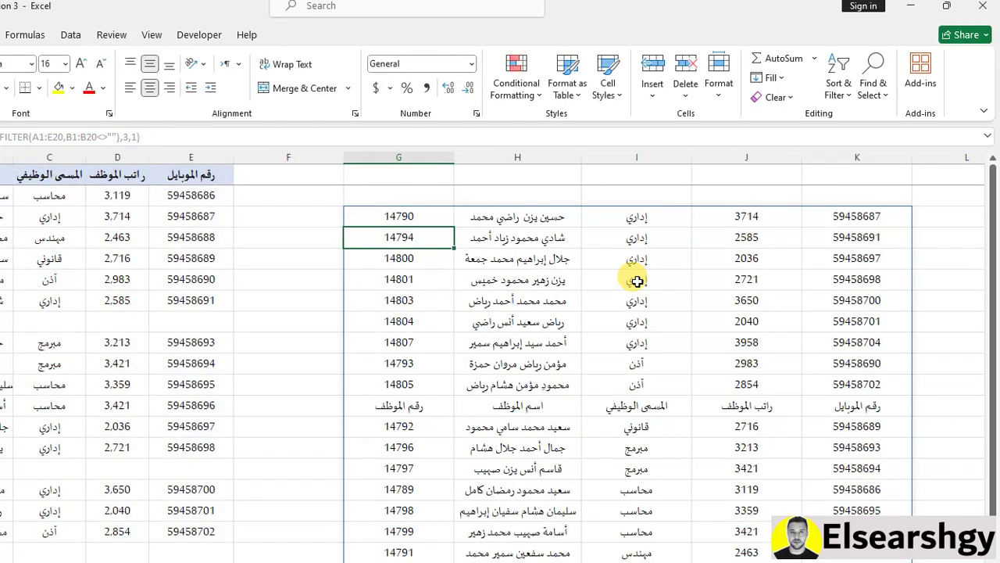
Step: Examine the job title groups in the sorted results in column I and where the header row falls among them
{"action": "left_click", "coordinate": [635, 218]}
{"action": "left_click_drag", "start_coordinate": [635, 231], "coordinate": [663, 355]}
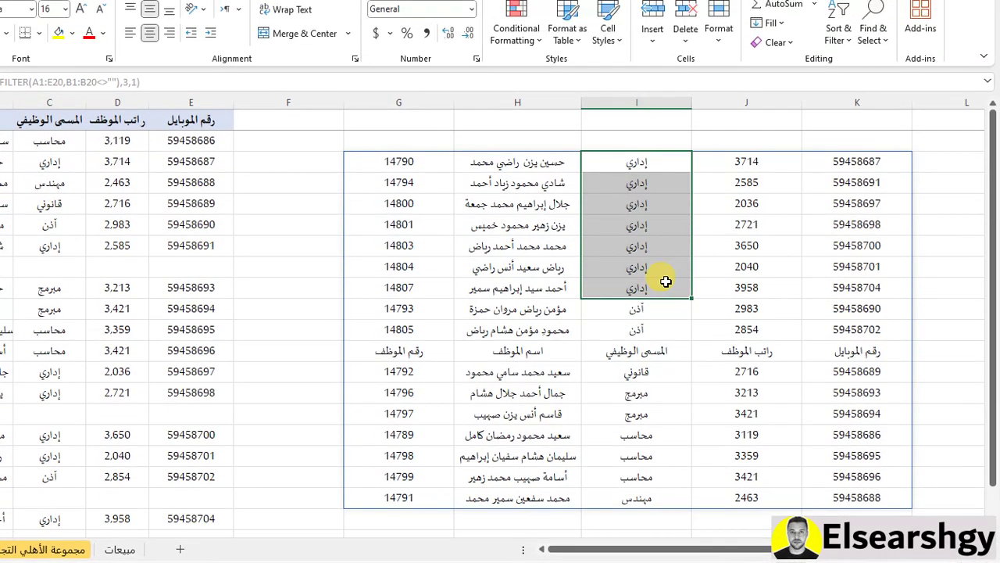
{"action": "left_click", "coordinate": [664, 375]}
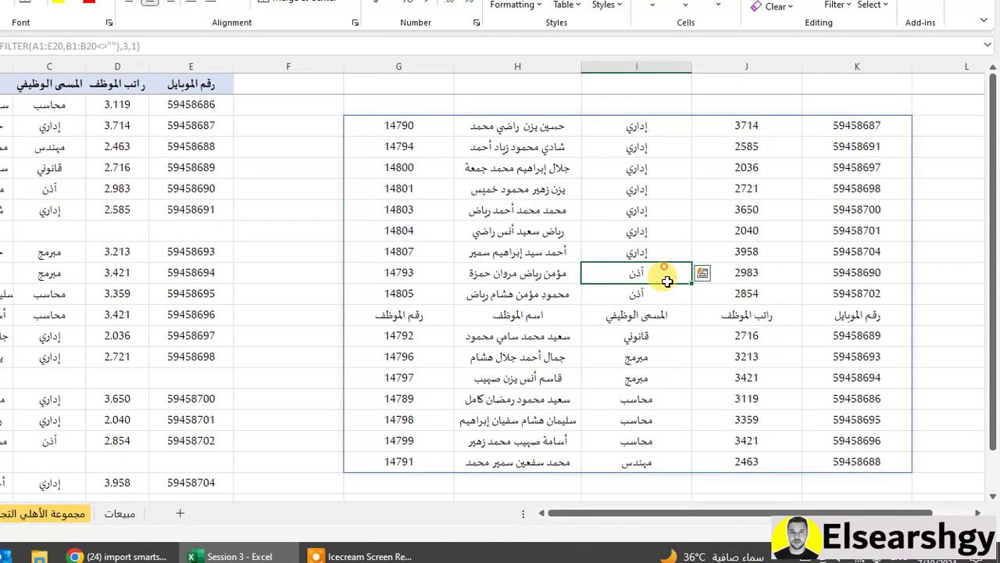
{"action": "left_click_drag", "start_coordinate": [667, 282], "coordinate": [660, 301]}
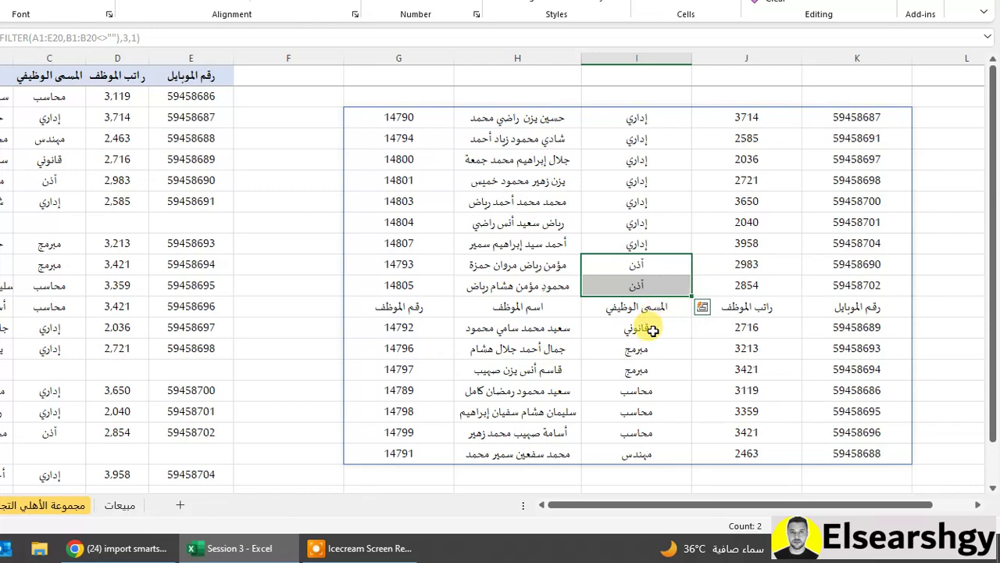
{"action": "left_click_drag", "start_coordinate": [391, 314], "coordinate": [823, 320]}
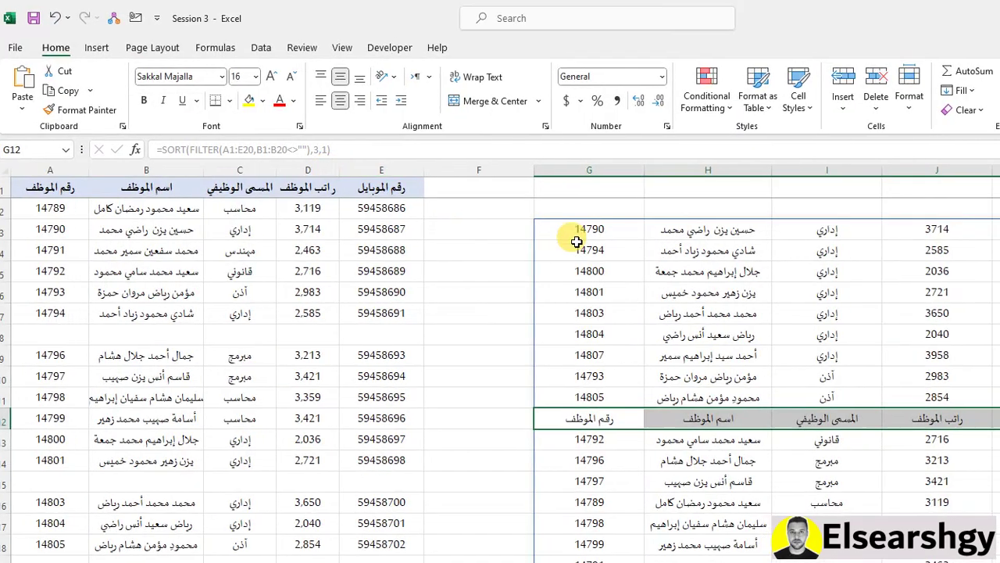
Step: Add TRUE as the by_col argument of G3's SORT formula, giving =SORT(FILTER(A1:E20,B1:B20<>""),3,1,TRUE)
{"action": "left_click", "coordinate": [398, 117]}
{"action": "left_click", "coordinate": [139, 37]}
{"action": "left_click", "coordinate": [342, 150]}
{"action": "key", "text": "BackSpace"}
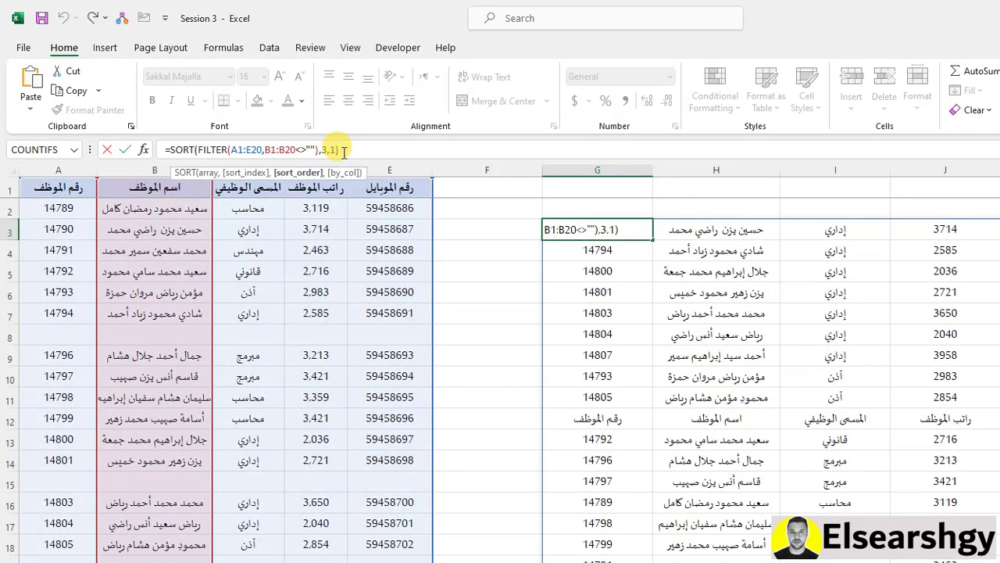
{"action": "type", "text": ","}
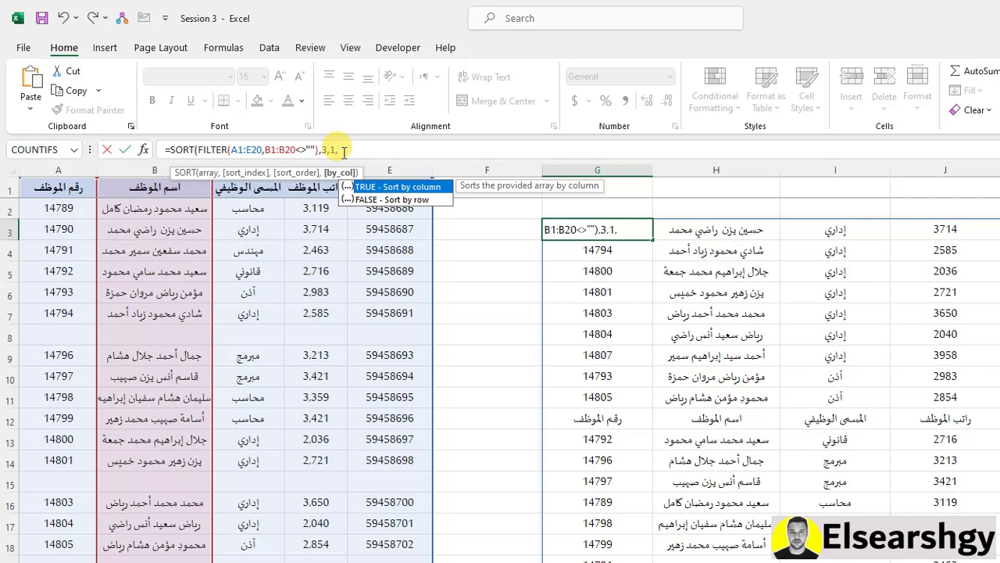
{"action": "type", "text": "TRUE"}
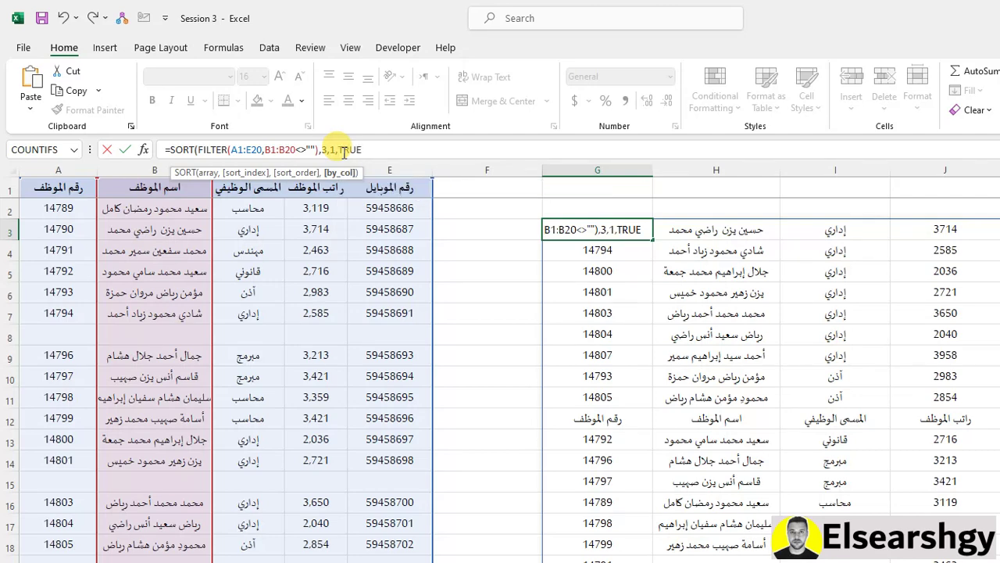
{"action": "key", "text": "Return"}
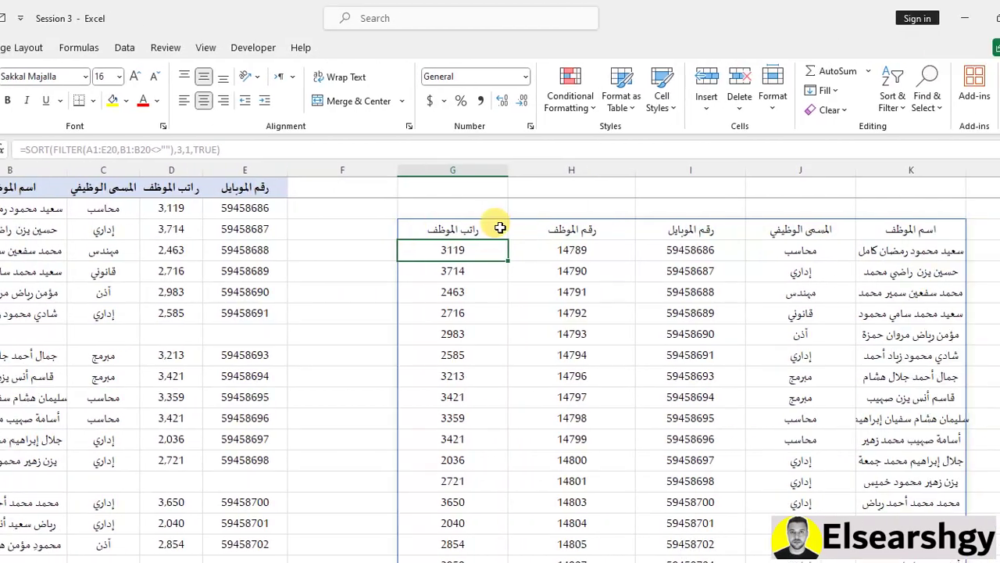
Step: Delete the SORT formula in G3 to clear the whole spilled result
{"action": "left_click", "coordinate": [643, 227]}
{"action": "left_click", "coordinate": [164, 238]}
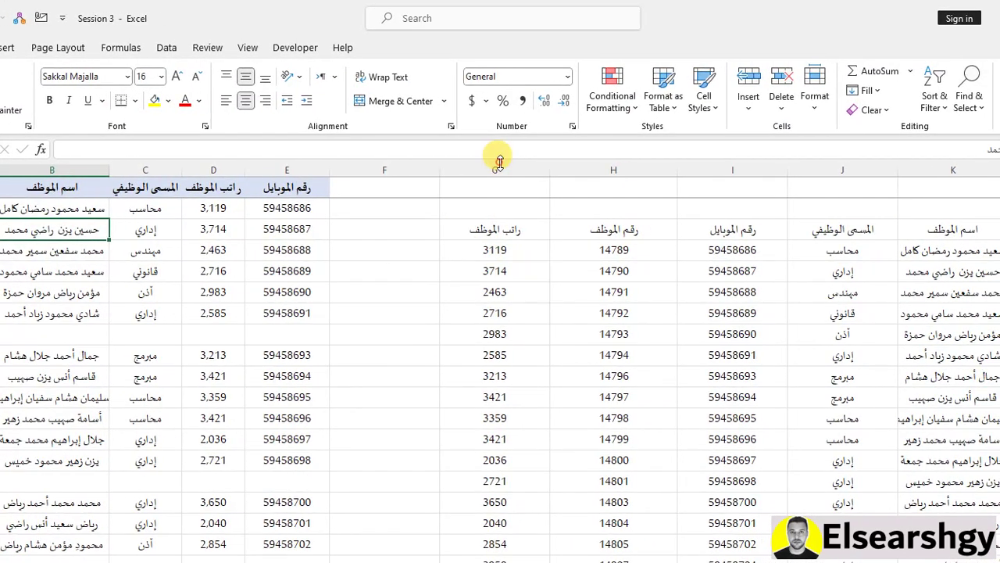
{"action": "left_click", "coordinate": [498, 229]}
{"action": "key", "text": "Delete"}
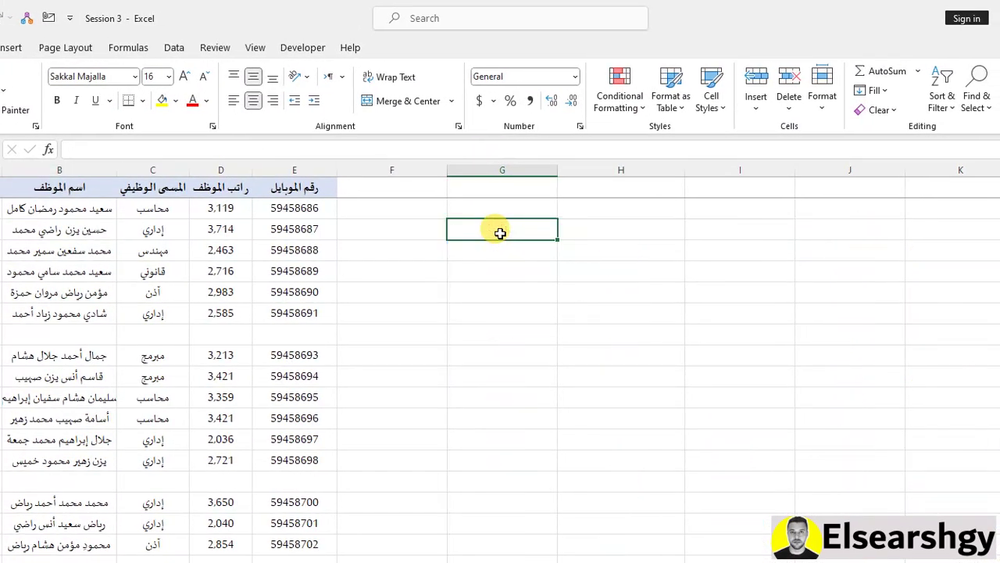